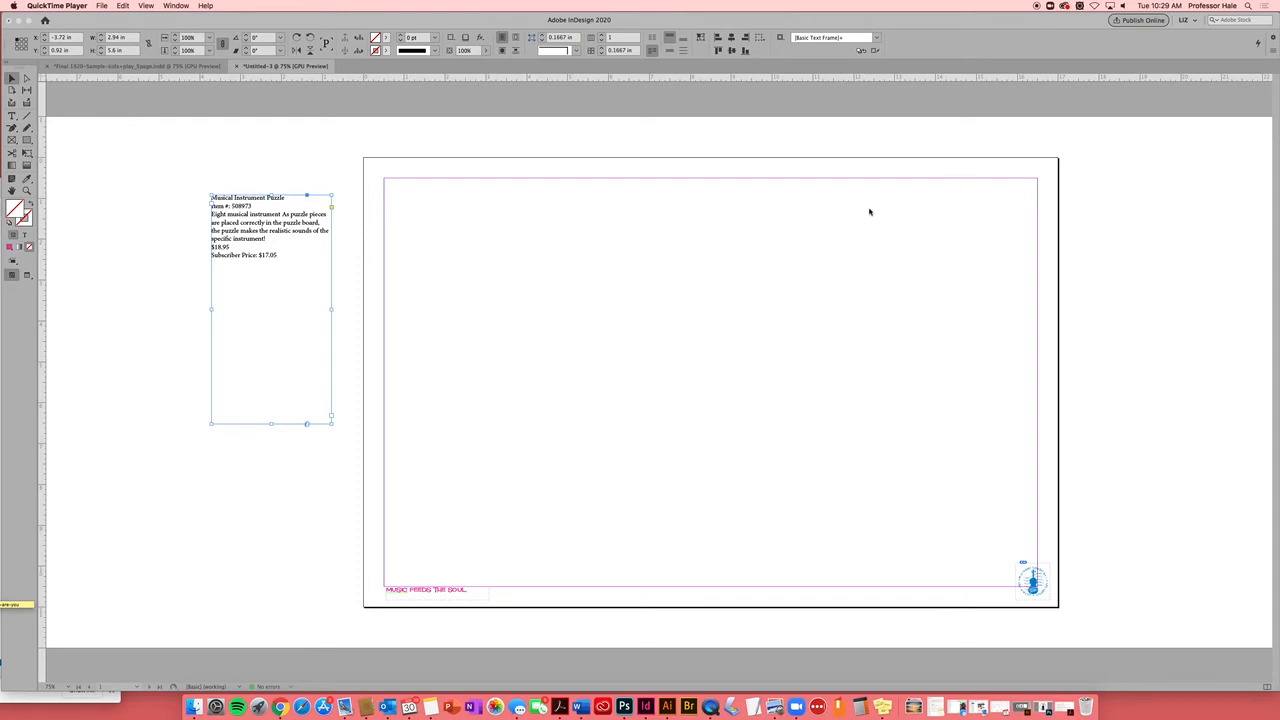
Bring the InDesign window with the empty landscape page to the front
click(709, 265)
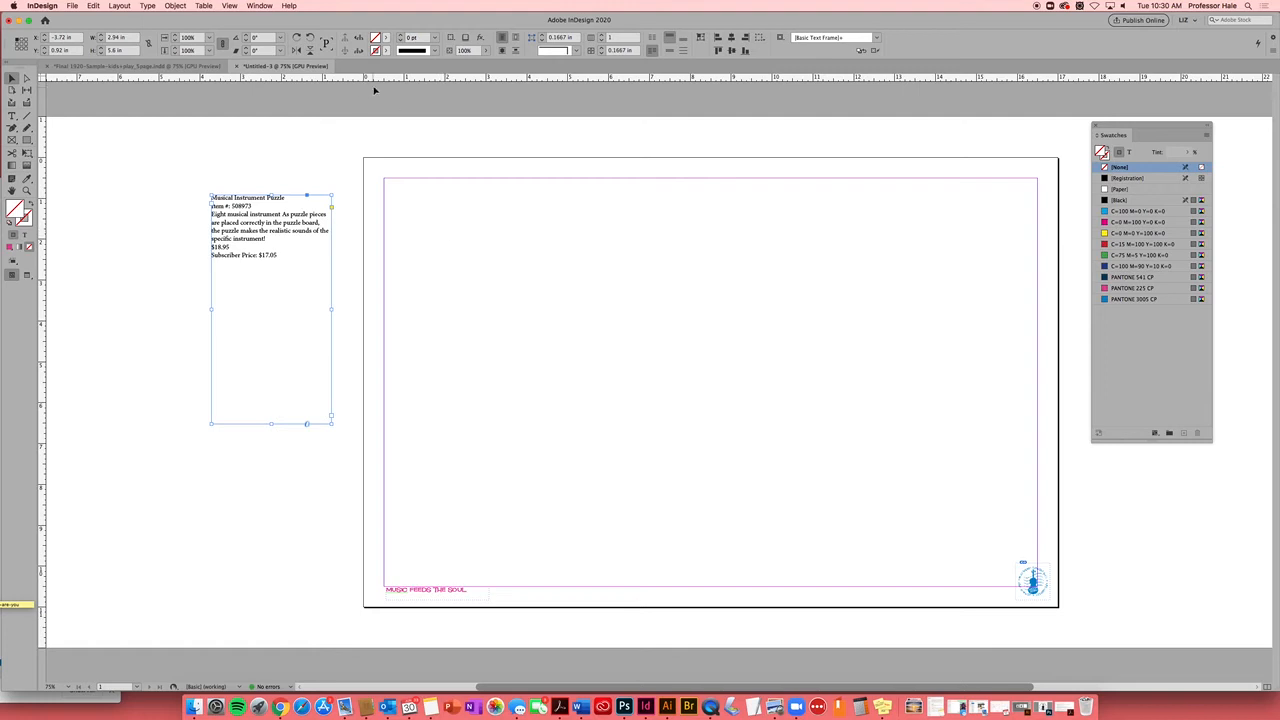
Add a horizontal guide below the top margin and start a rectangle frame at it
drag(386, 80, 406, 243)
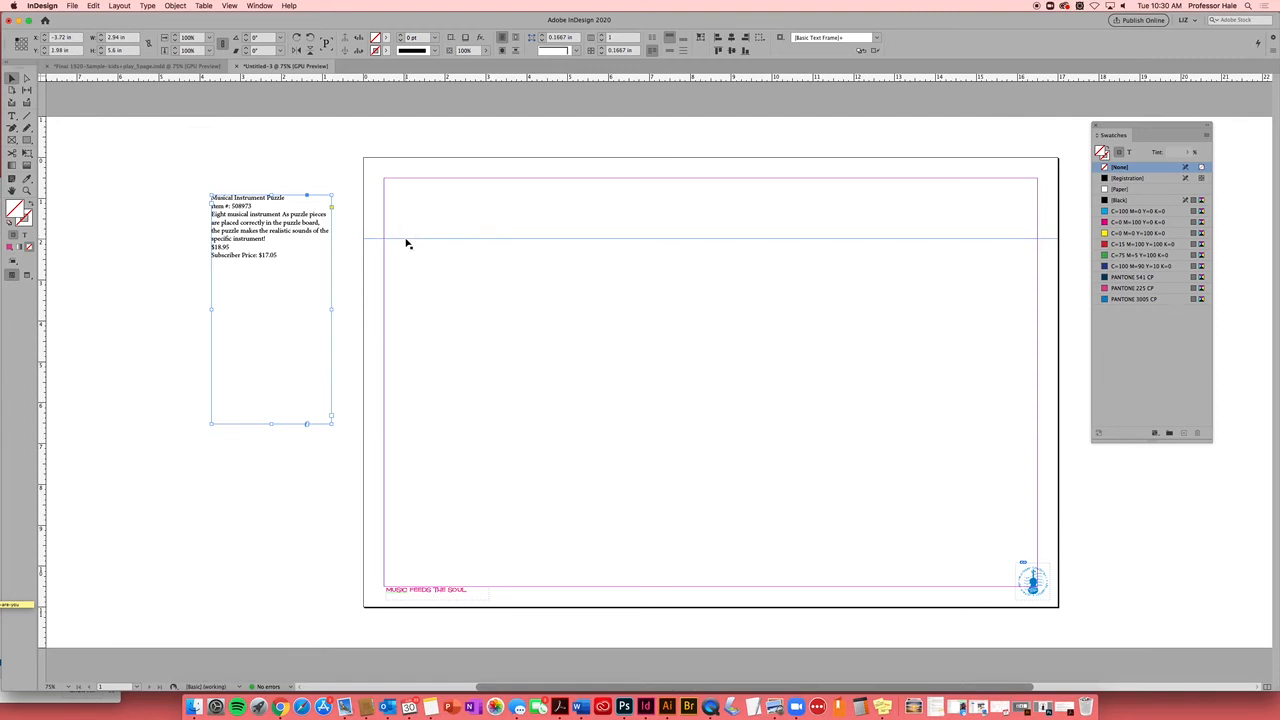
drag(1133, 126, 1154, 133)
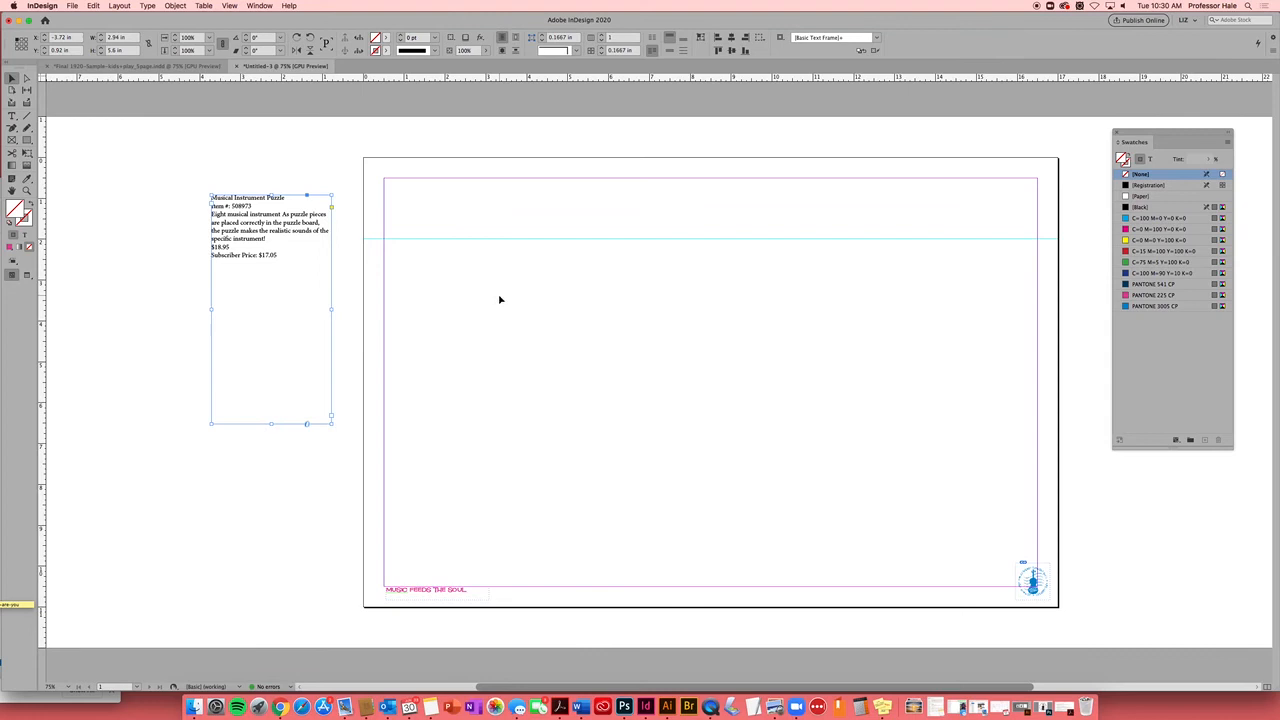
key(f)
drag(384, 238, 497, 338)
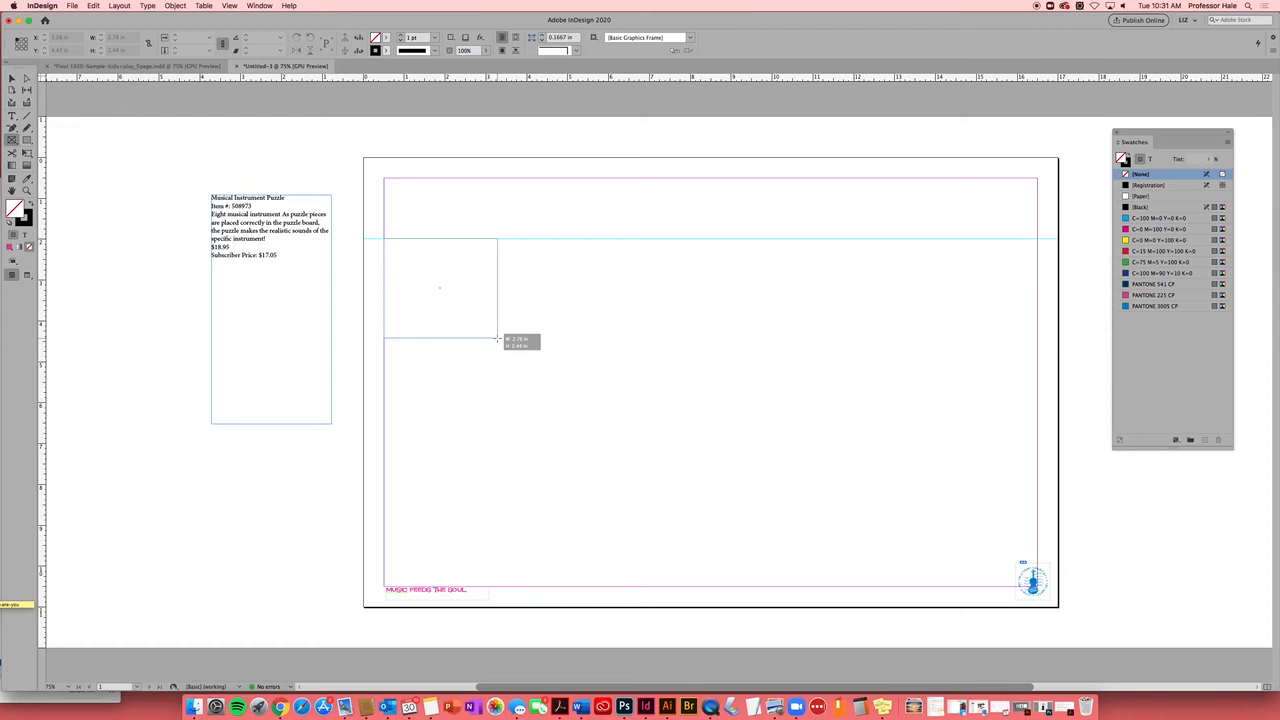
Finish the image frame at the left margin, give it a 3 pt stroke, and select the text frame
drag(497, 338, 505, 334)
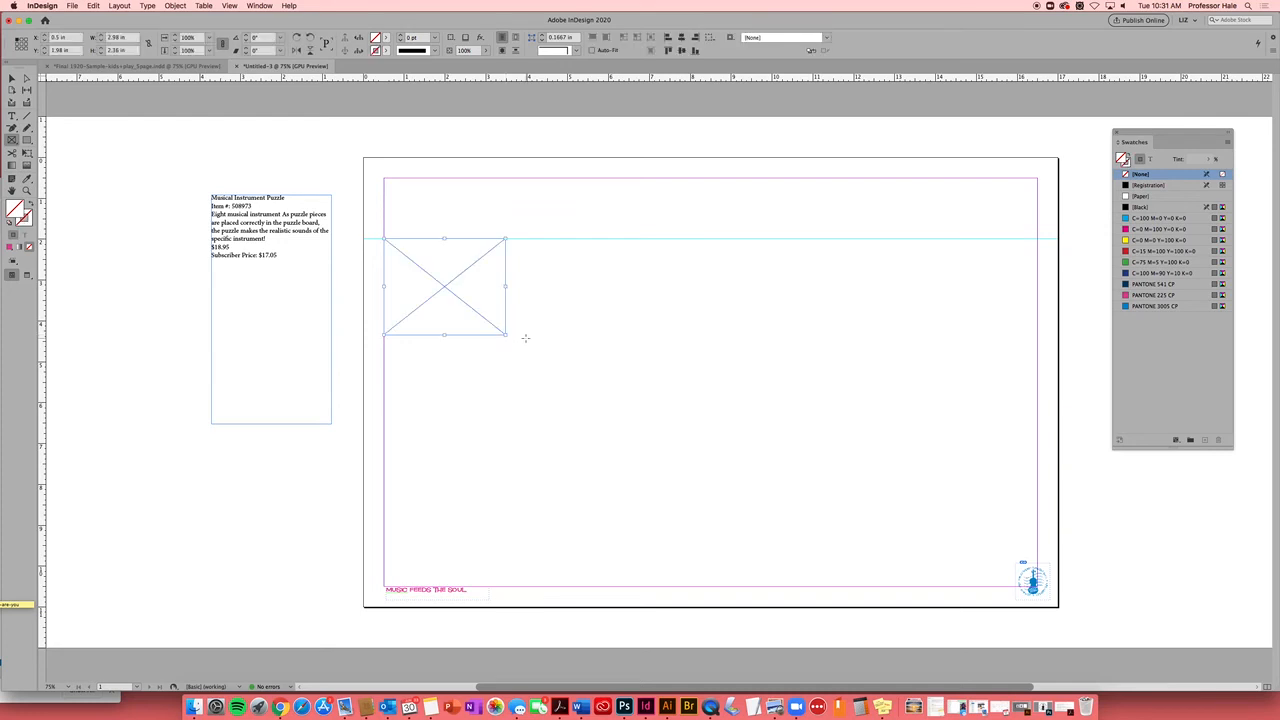
click(434, 37)
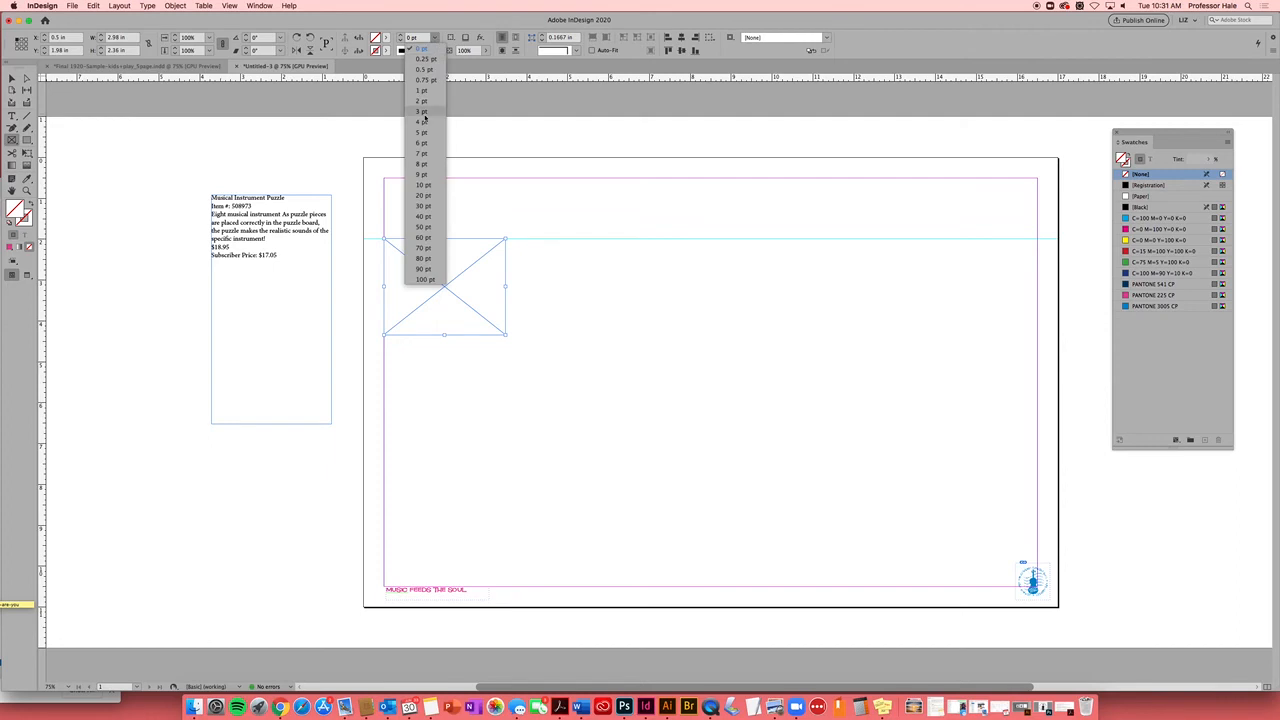
click(422, 112)
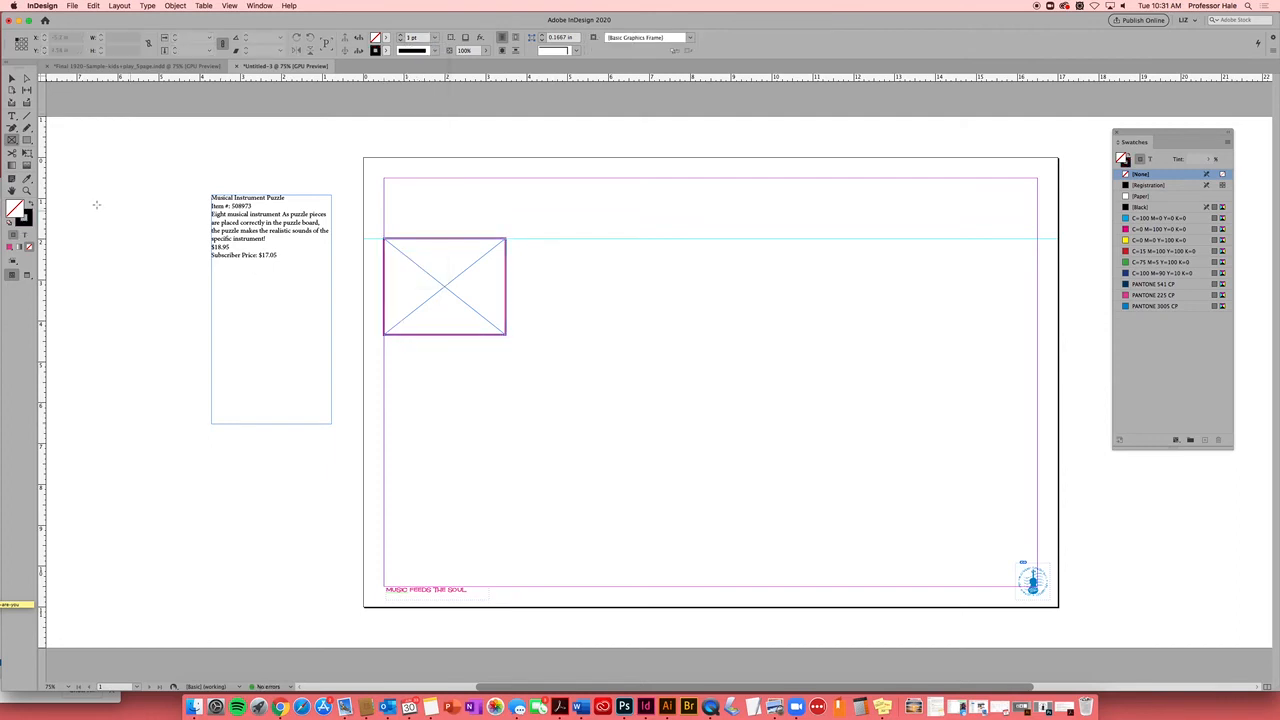
click(11, 78)
click(260, 233)
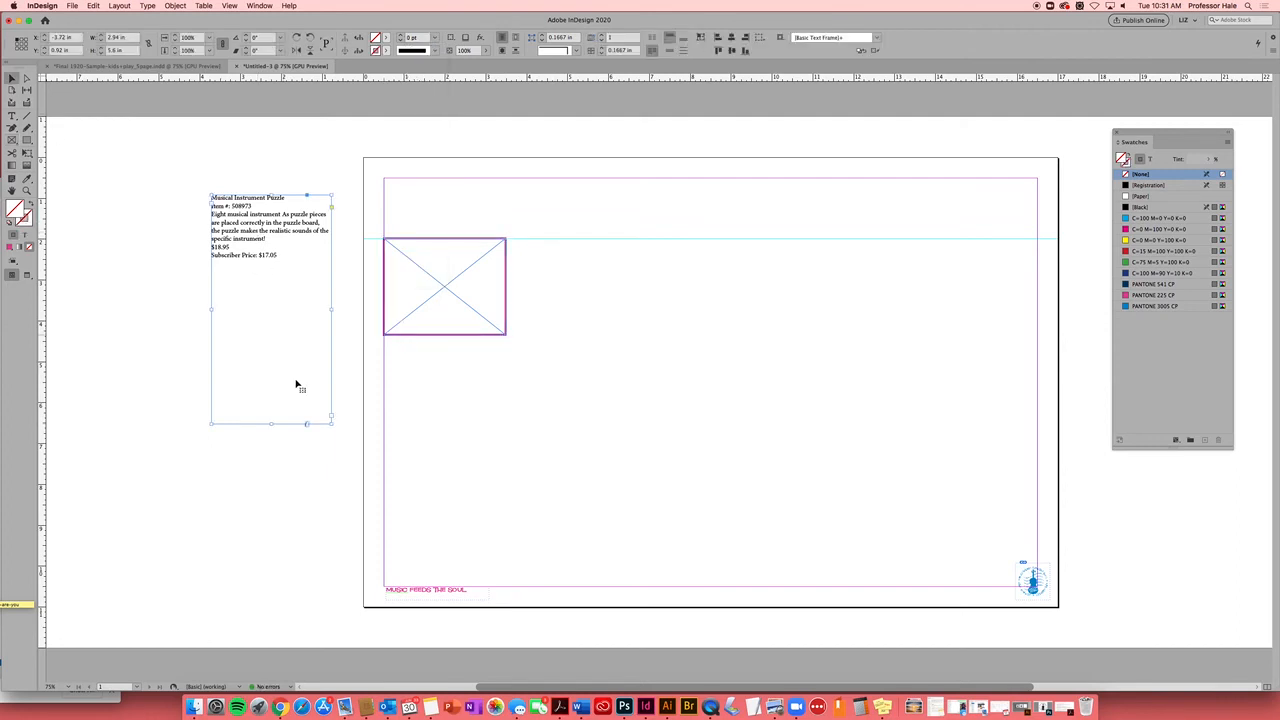
Shorten the product text frame and move it beside the image frame
drag(331, 425, 316, 285)
drag(260, 232, 548, 279)
click(551, 349)
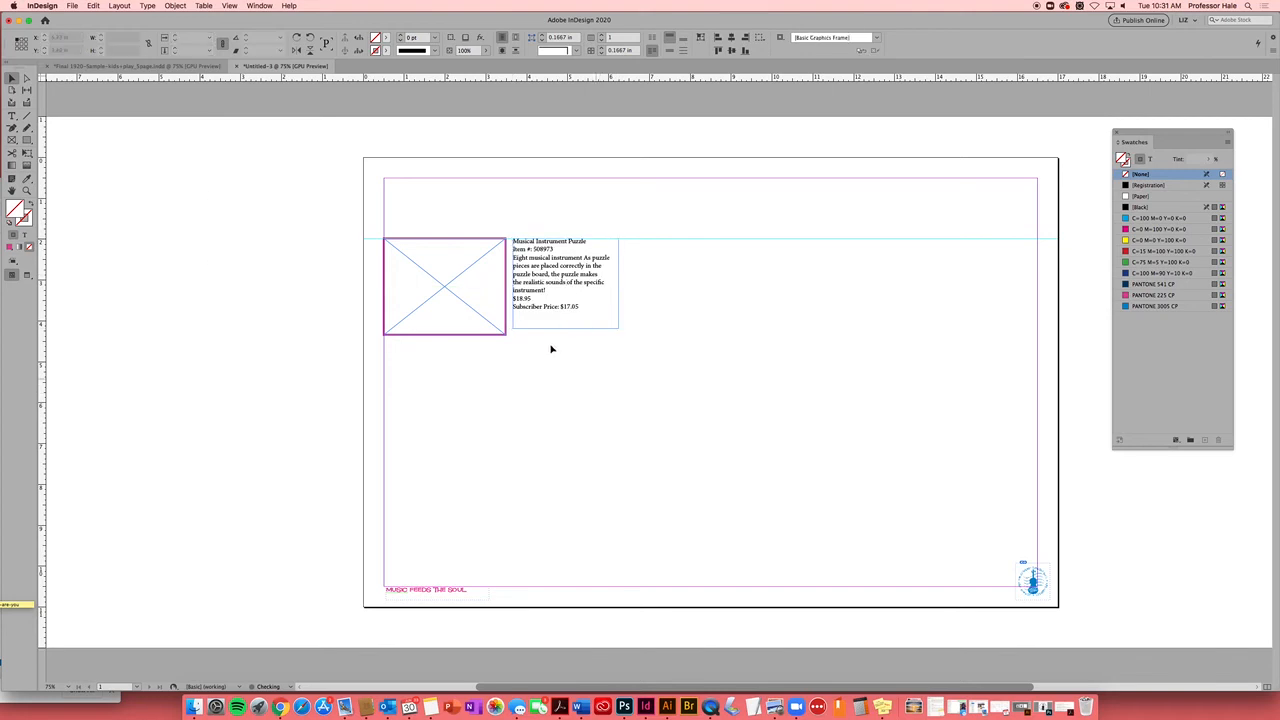
Select both frames, try an Alt-drag duplicate down the page, then undo it
click(540, 311)
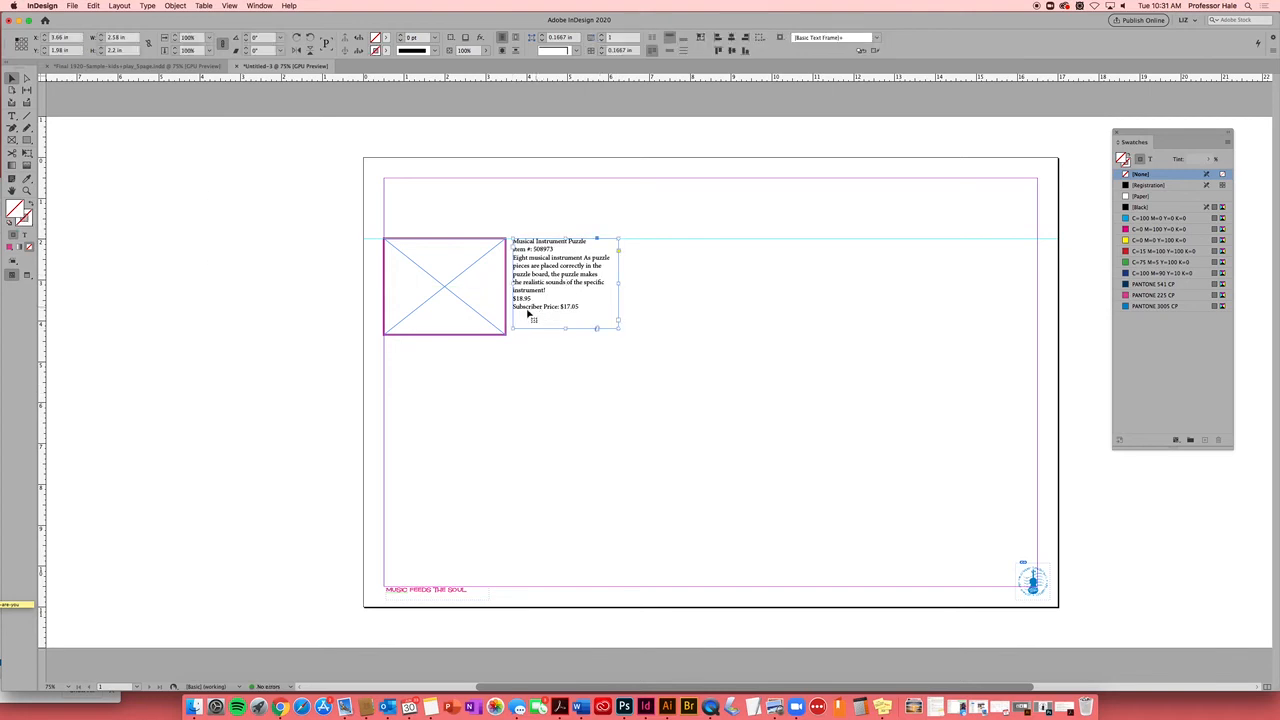
click(497, 333)
shift+click(543, 303)
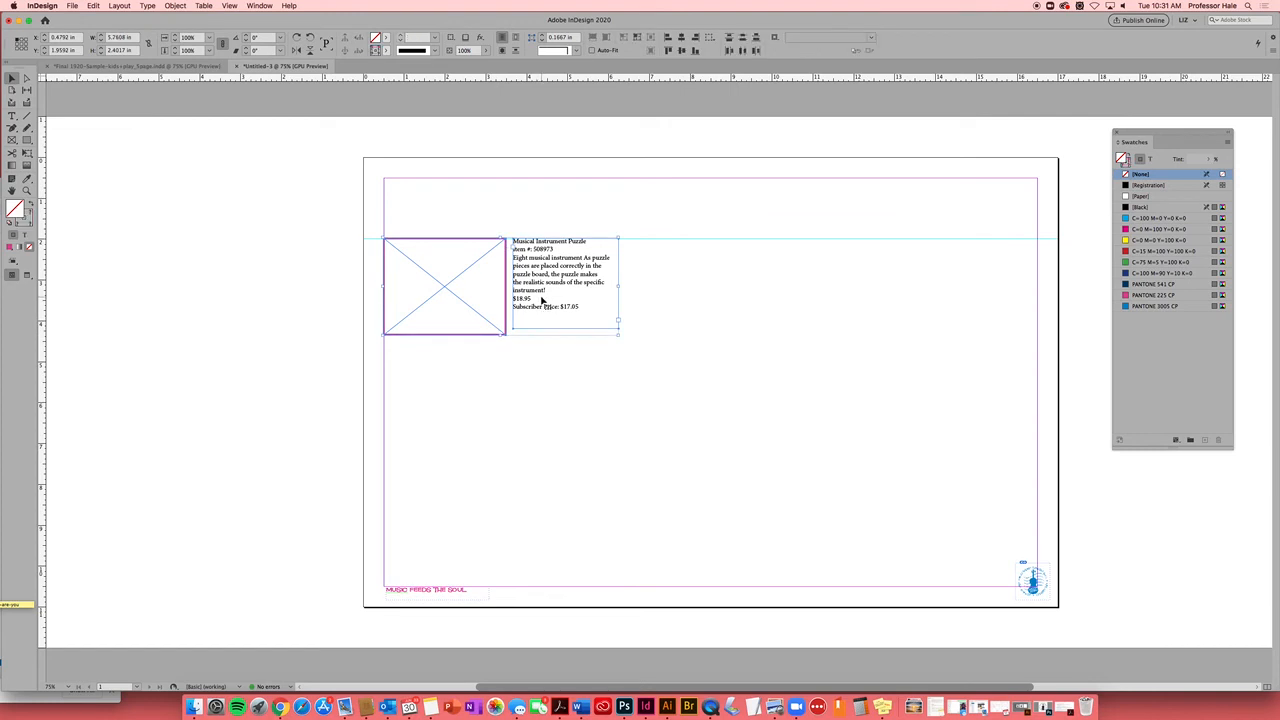
drag(537, 298, 549, 504)
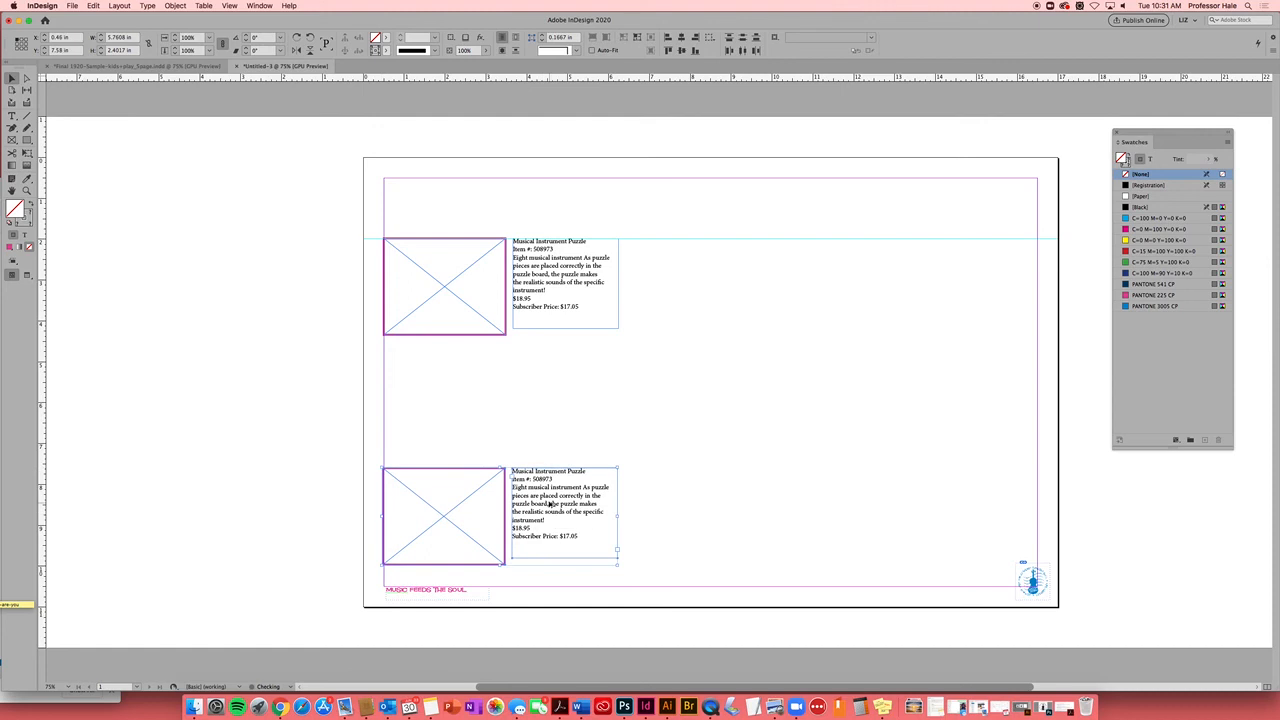
key(super+z)
click(254, 330)
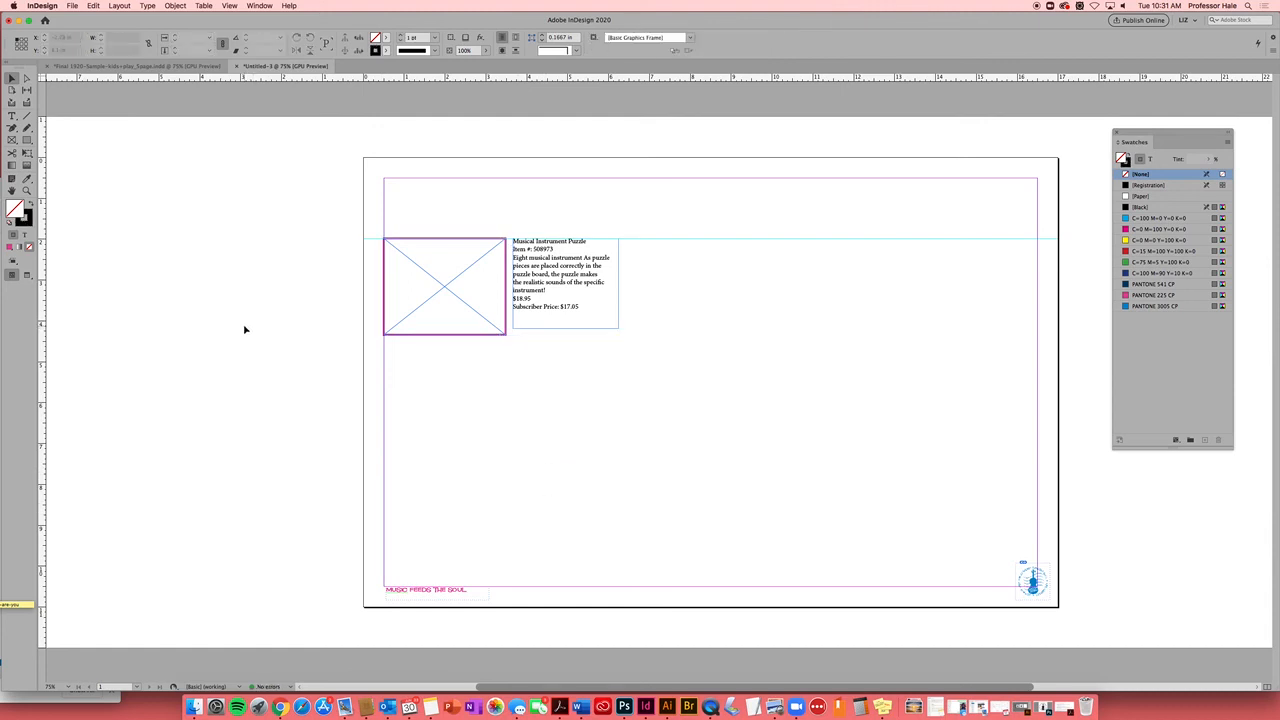
Resize the image frame to 2.75 in by 2.5 in and snug the text frame against it
click(573, 287)
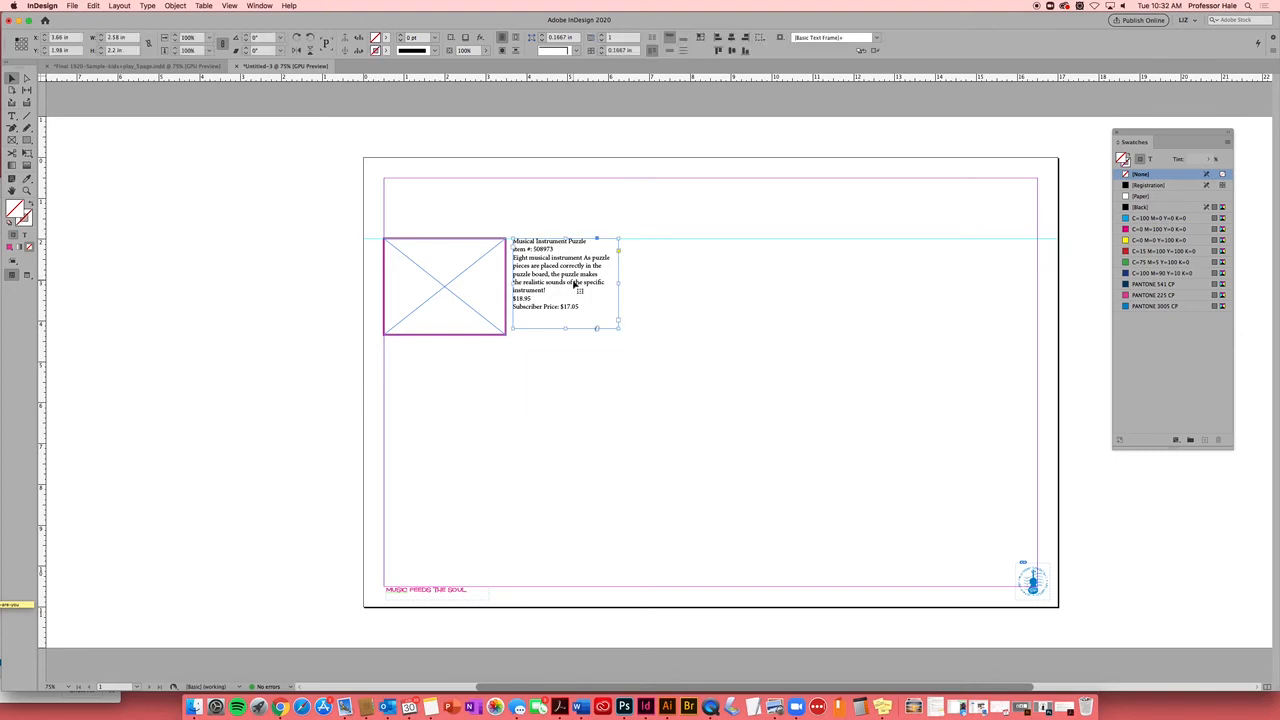
click(505, 338)
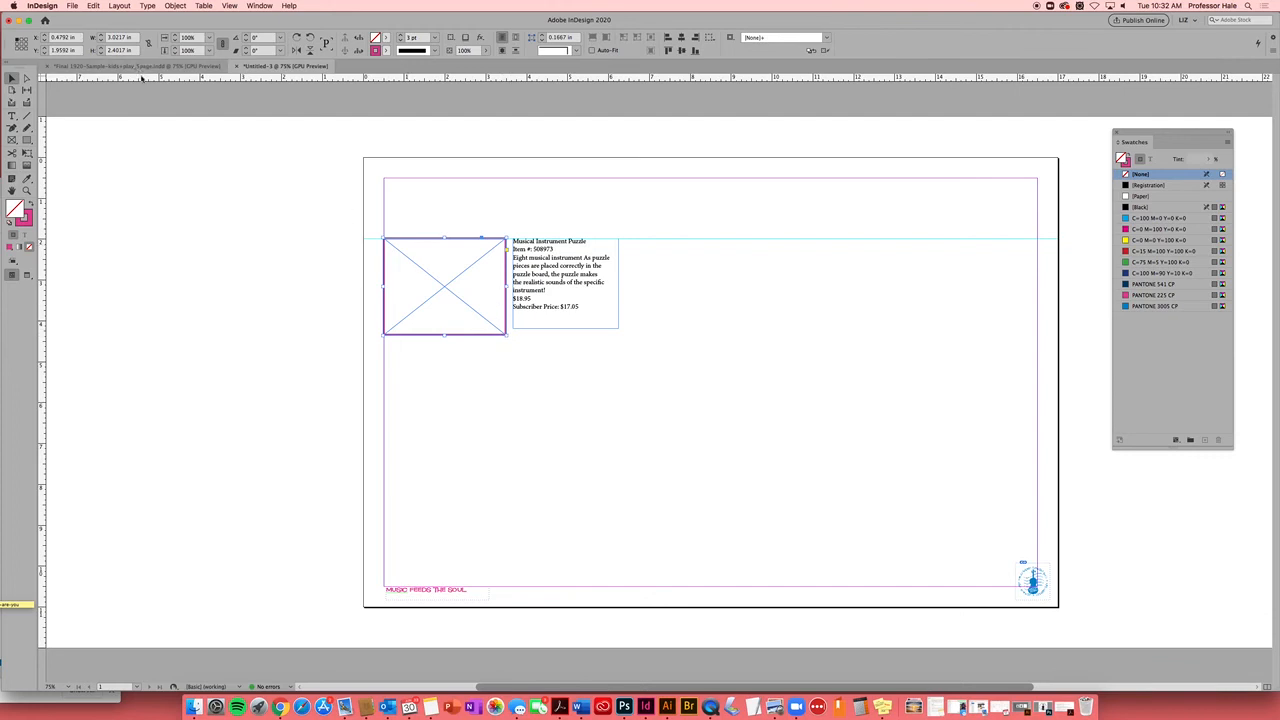
drag(126, 38, 104, 43)
text(2.75)
key(Tab)
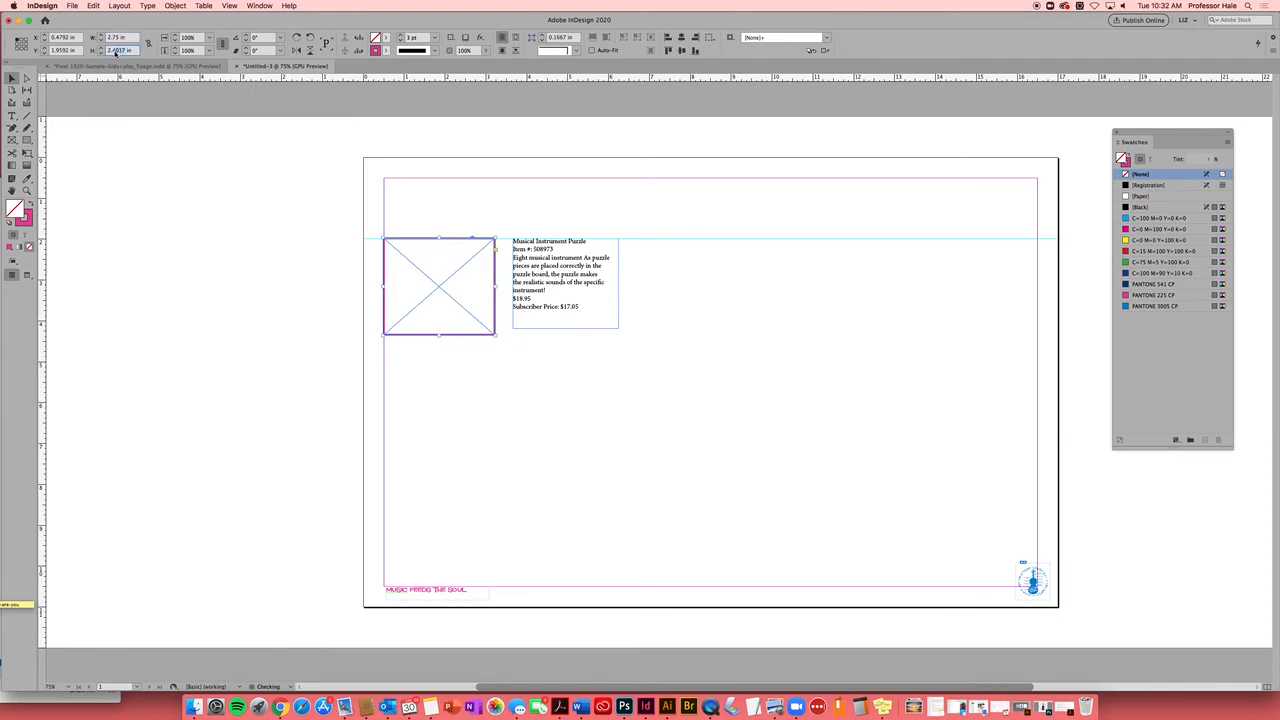
text(2.45)
key(BackSpace)
click(434, 284)
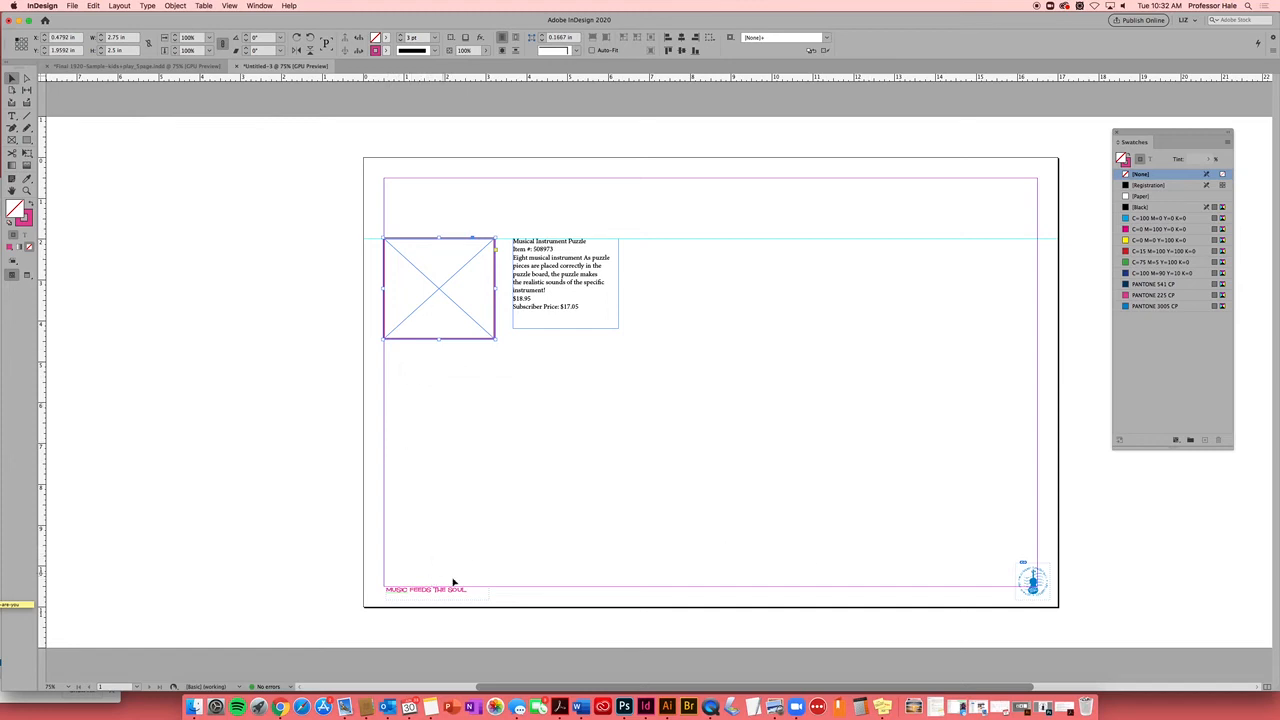
click(588, 289)
mouse_move(588, 289)
mouse_down()
mouse_move(491, 406)
mouse_move(460, 397)
mouse_move(583, 323)
mouse_move(589, 297)
mouse_move(577, 288)
mouse_up()
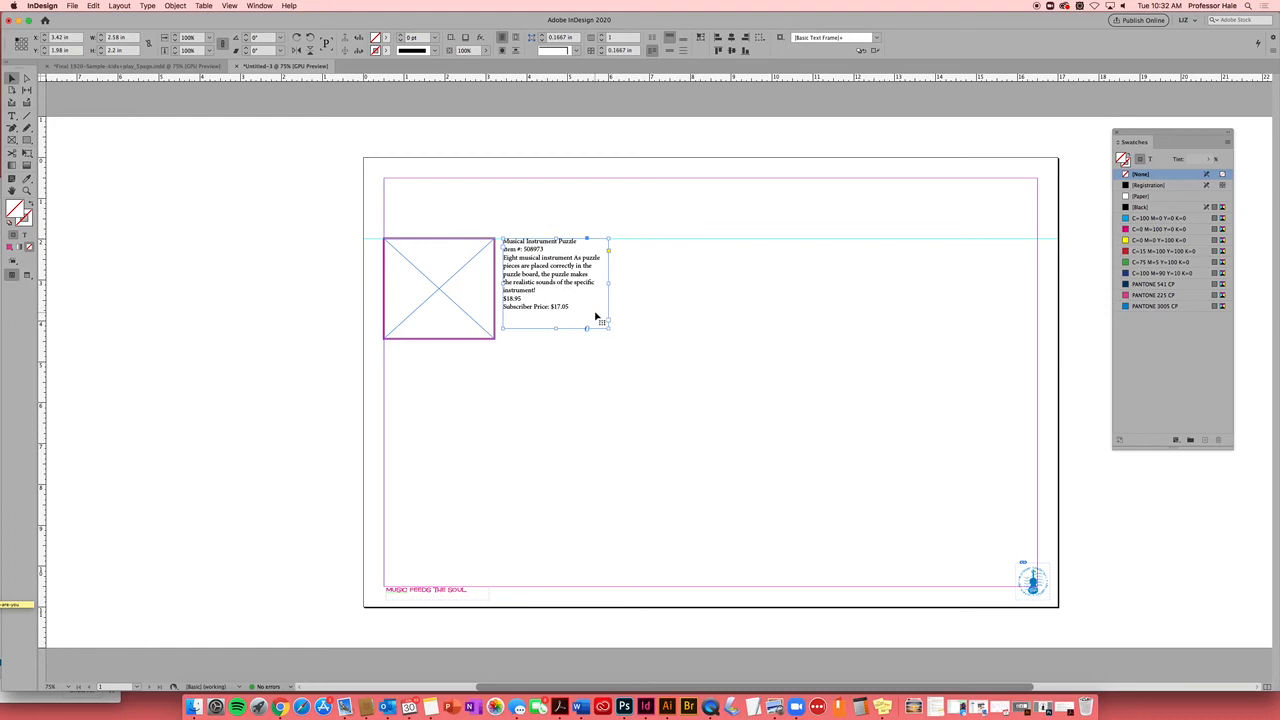
Cut the product listing text and paste it into a new pasteboard text frame
click(641, 334)
click(566, 291)
click(13, 116)
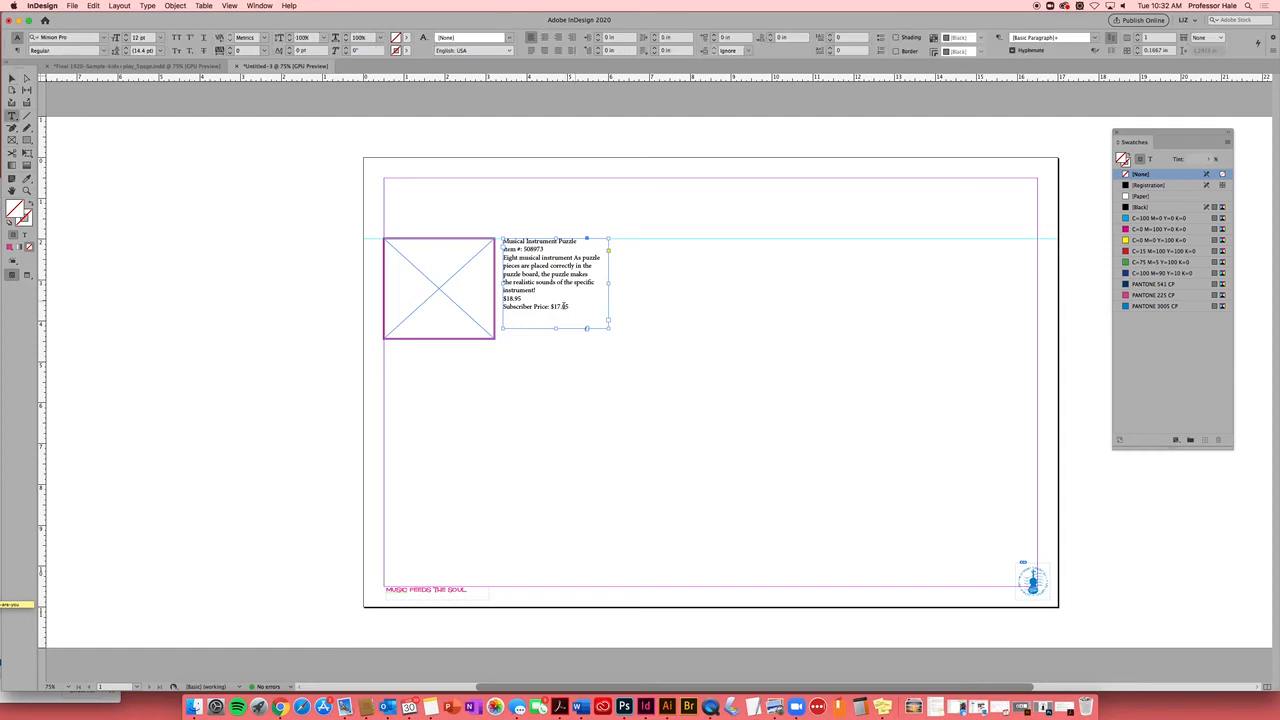
drag(569, 306, 502, 241)
key(cmd+c)
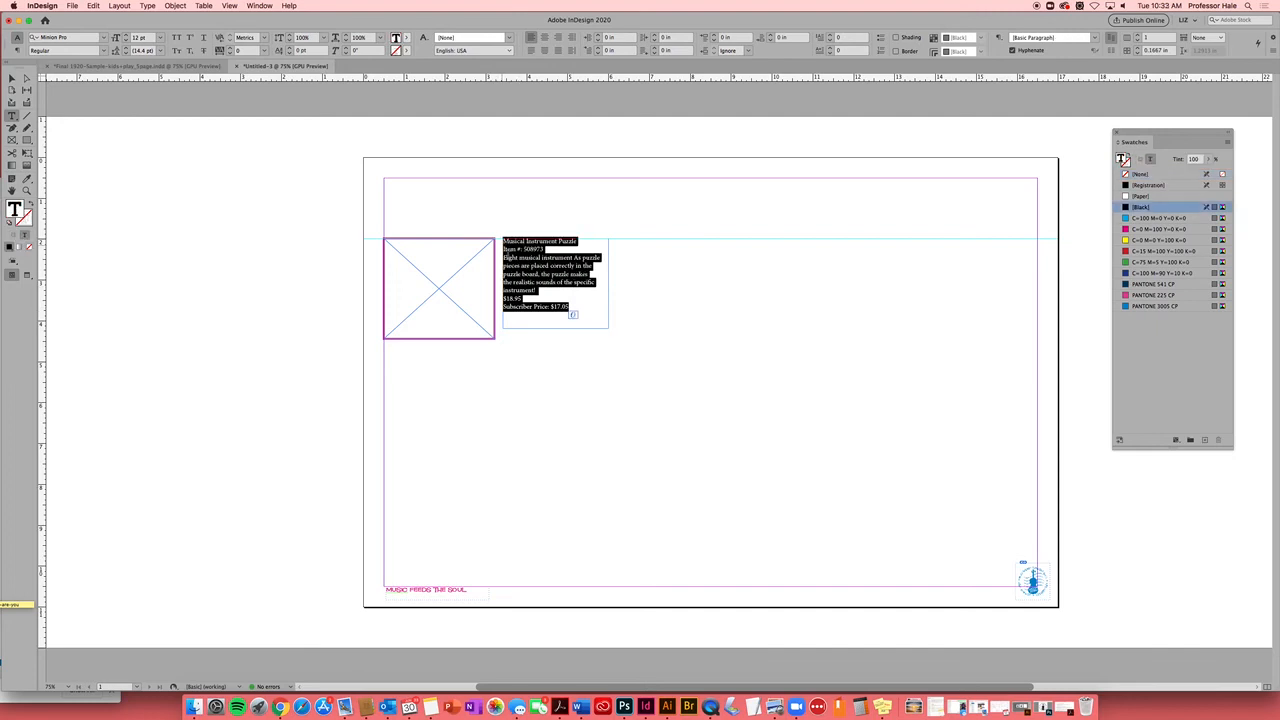
key(BackSpace)
drag(157, 222, 263, 338)
key(cmd+v)
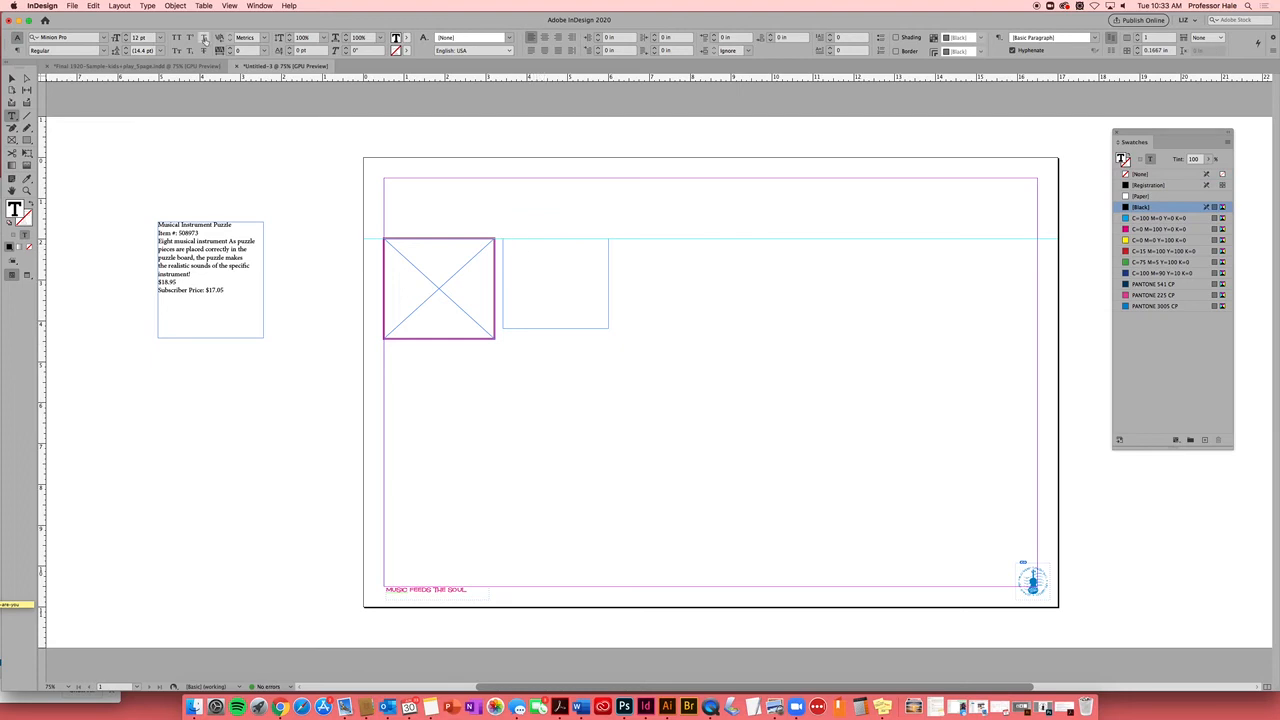
Try Fill with Placeholder Text in the side frame, then delete the placeholder text
click(148, 5)
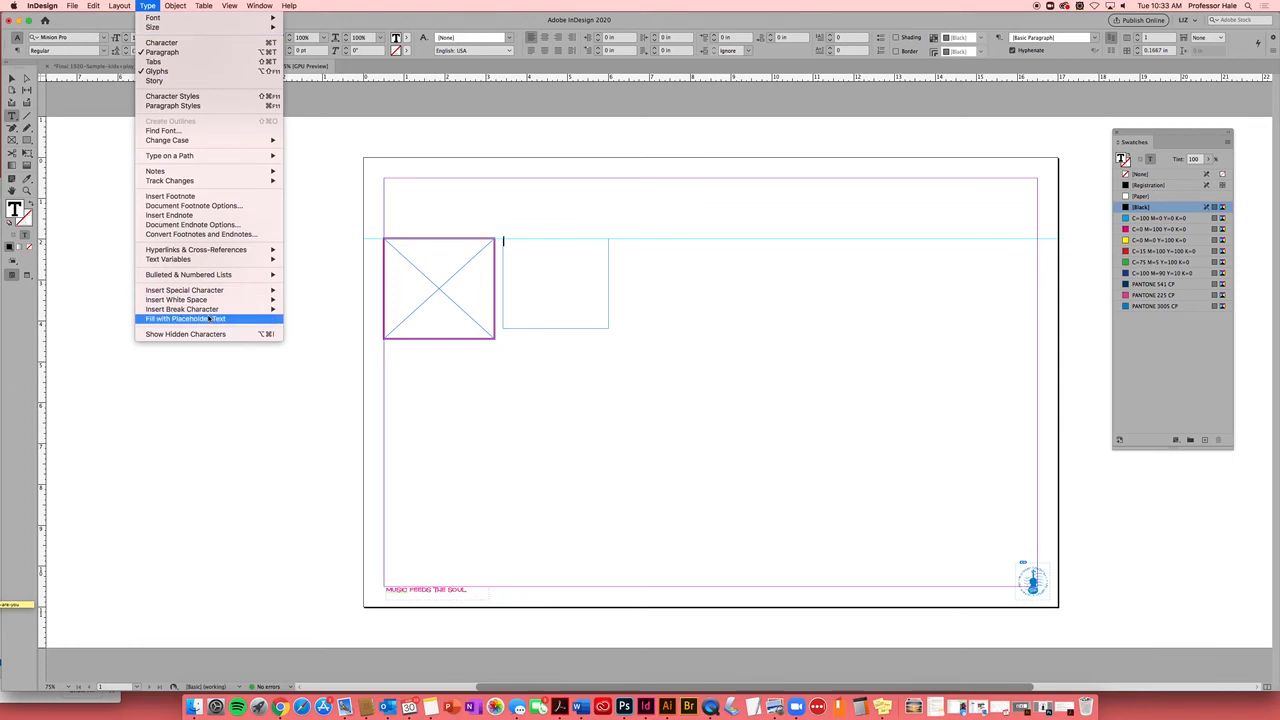
click(215, 320)
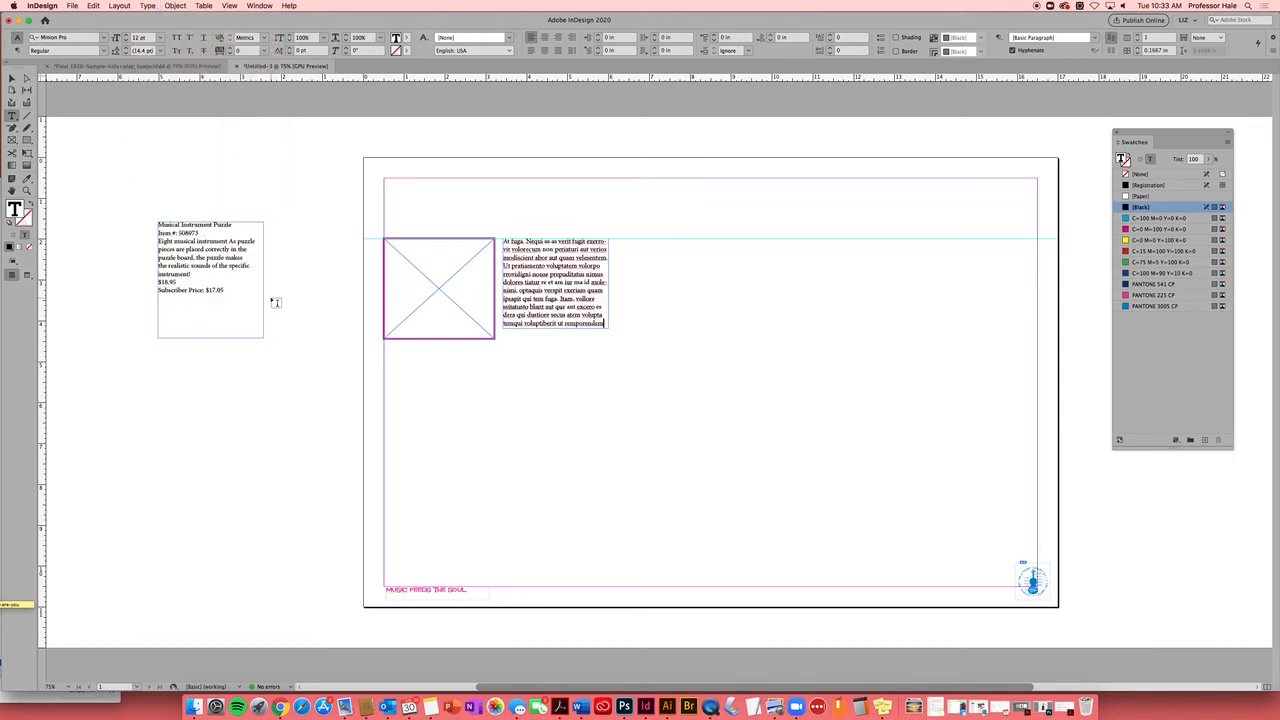
drag(604, 323, 543, 291)
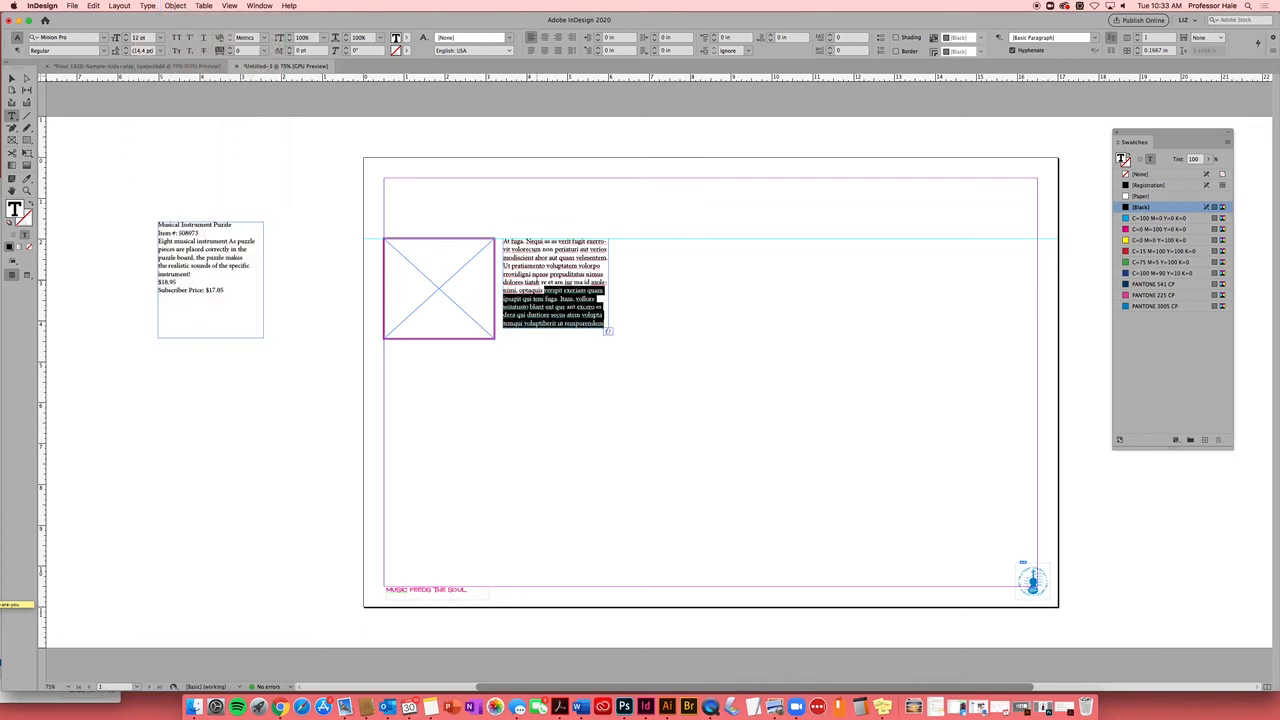
key(BackSpace)
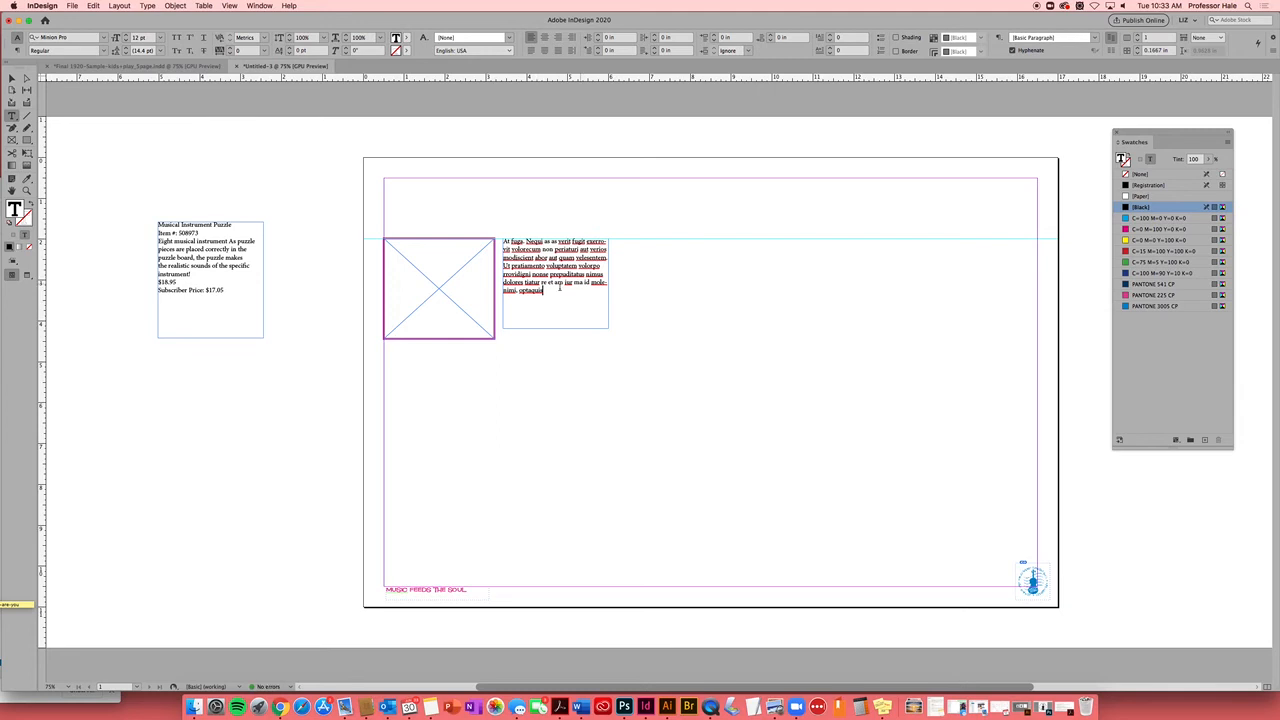
key(Escape)
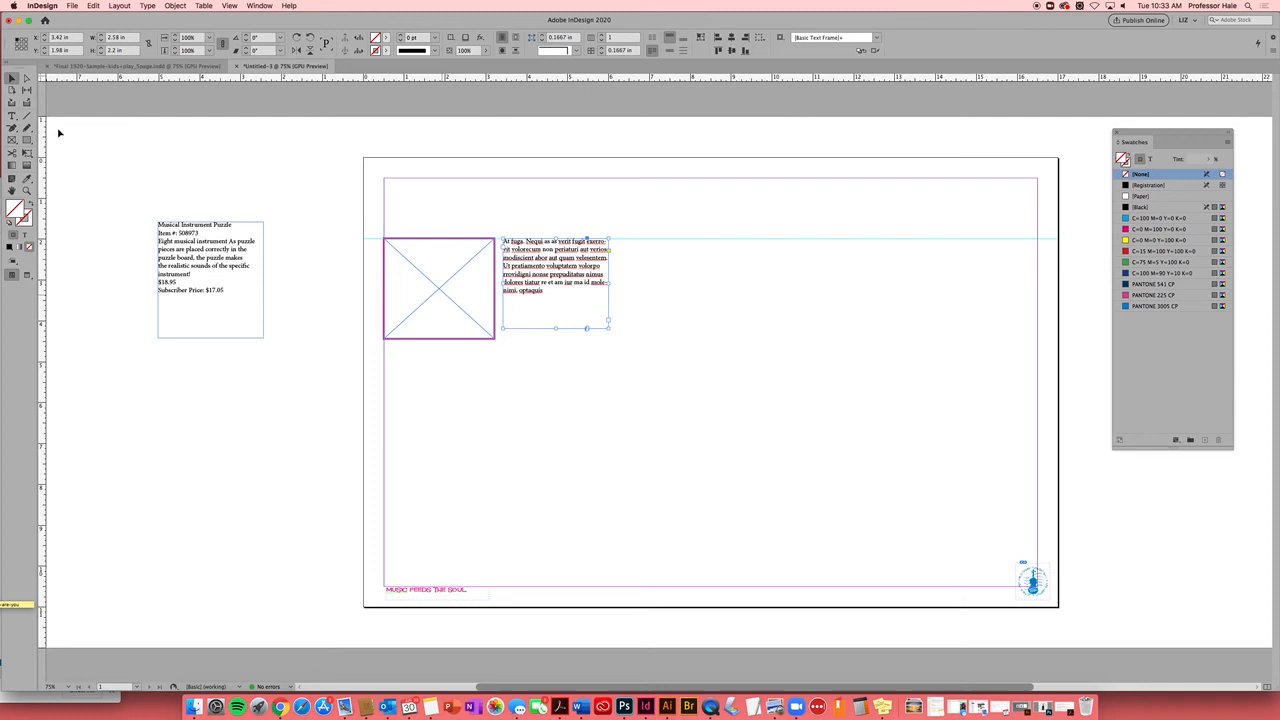
click(12, 115)
drag(544, 292, 497, 243)
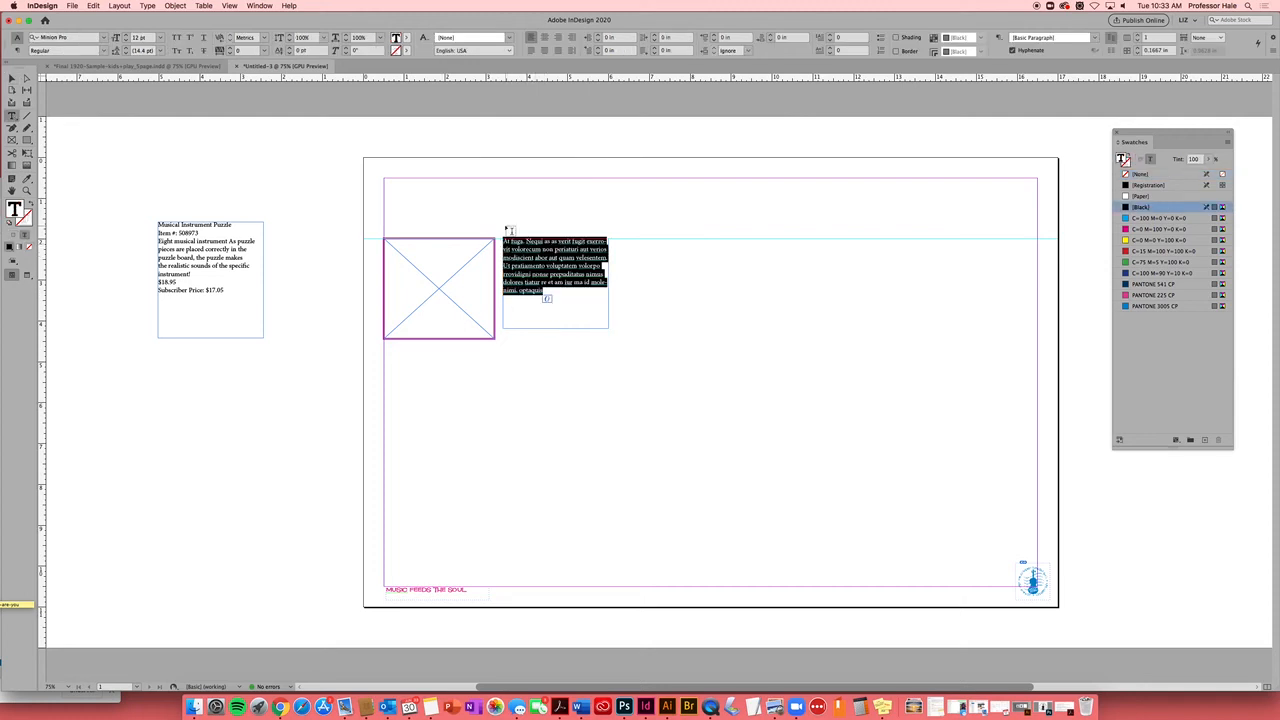
key(BackSpace)
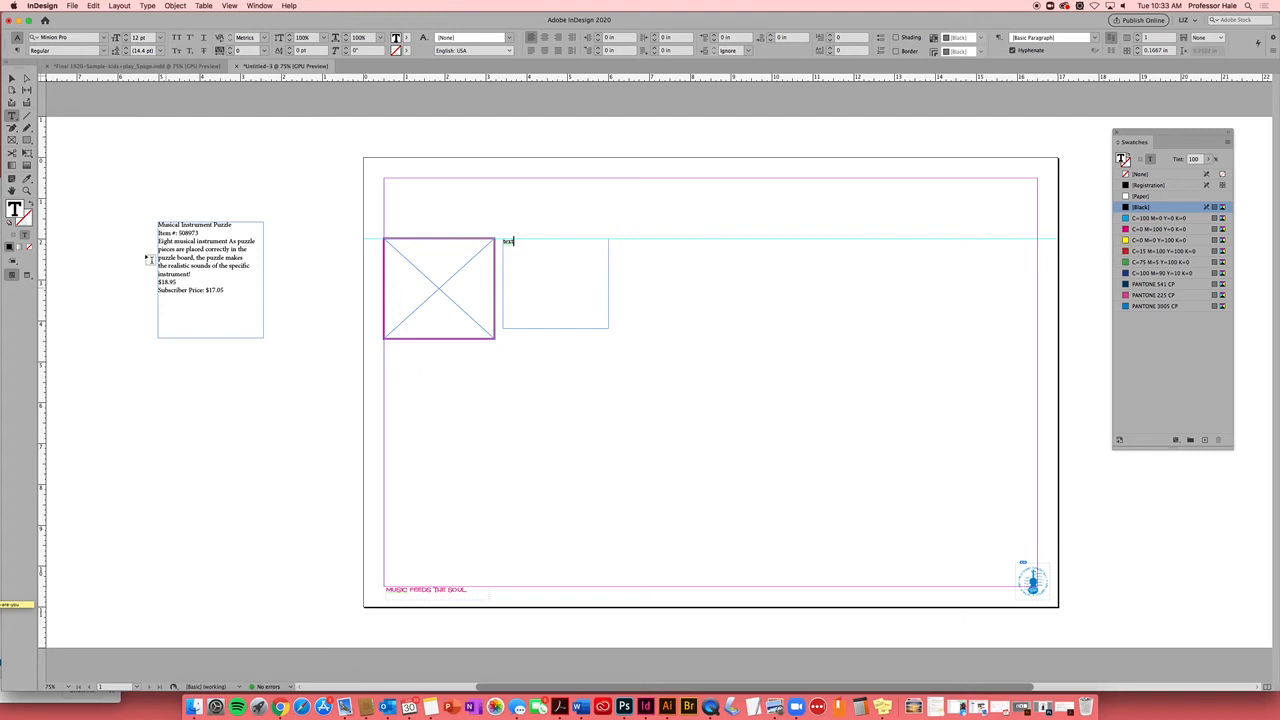
click(12, 78)
click(189, 184)
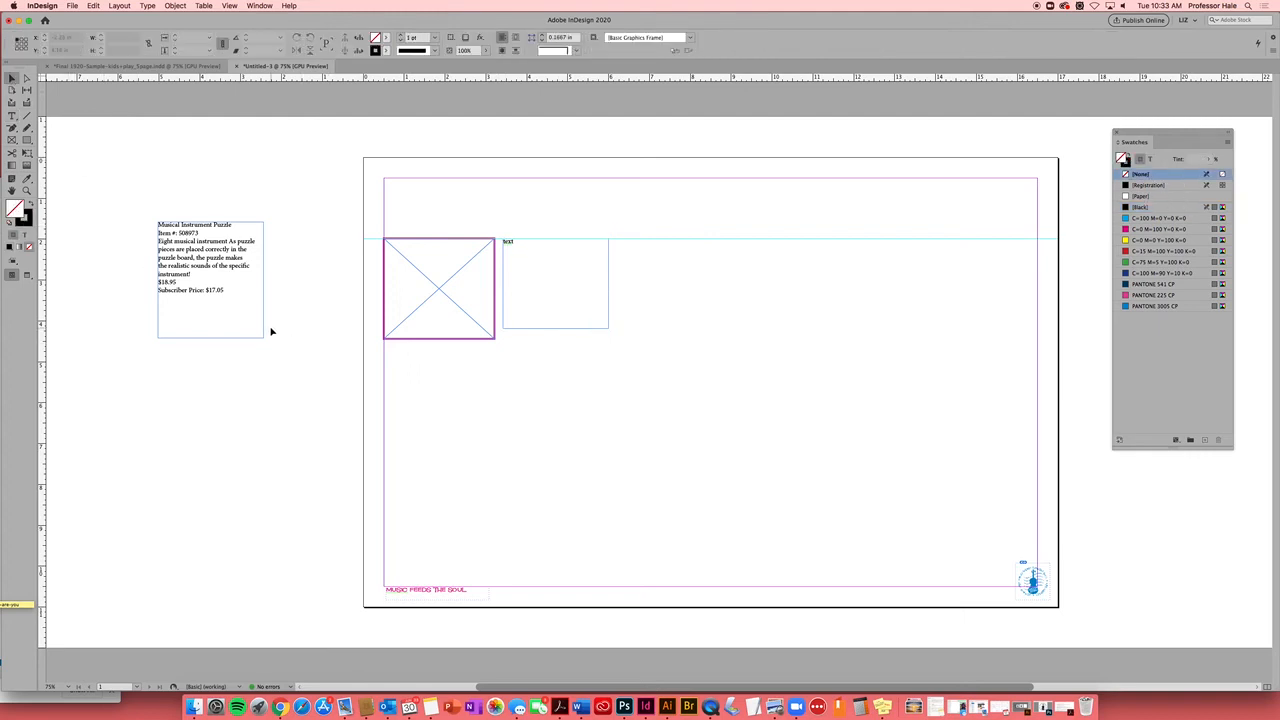
Extend the text frame to the image frame's 2.5 in height, select both, and open Step and Repeat
click(555, 330)
mouse_move(555, 328)
mouse_down()
mouse_move(557, 352)
mouse_move(559, 340)
mouse_up()
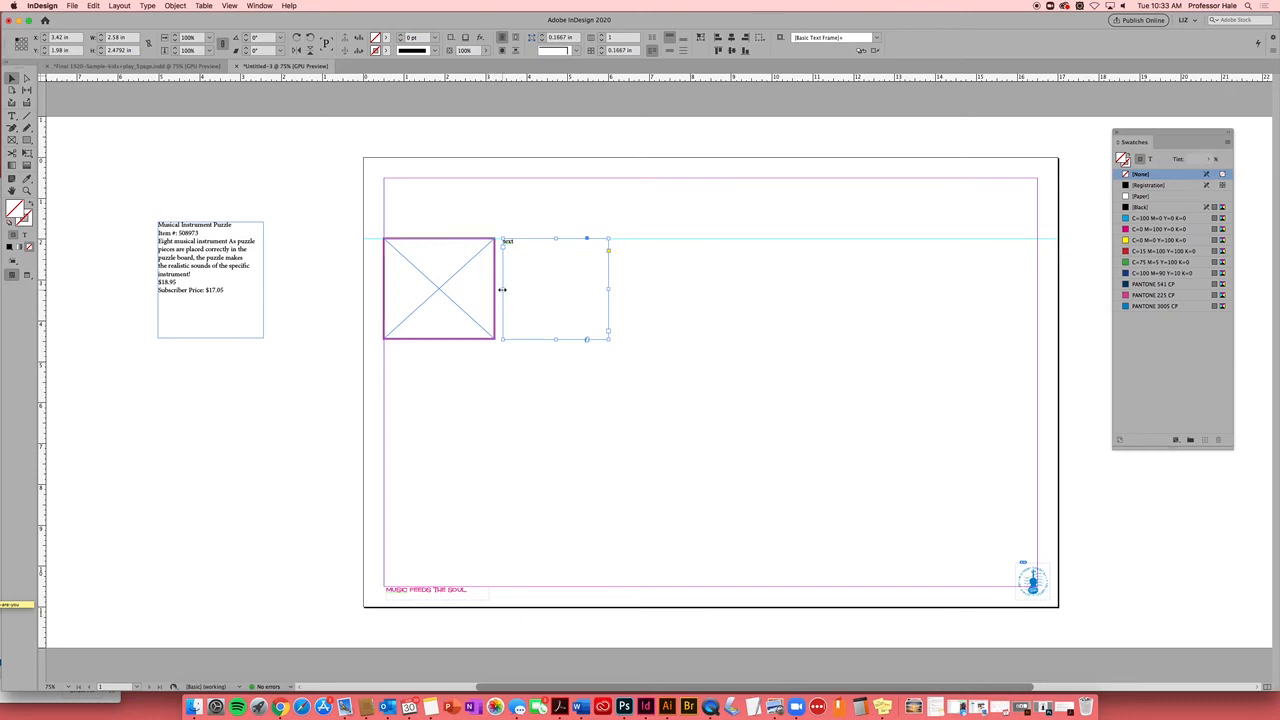
drag(503, 289, 502, 289)
click(497, 360)
drag(378, 276, 554, 310)
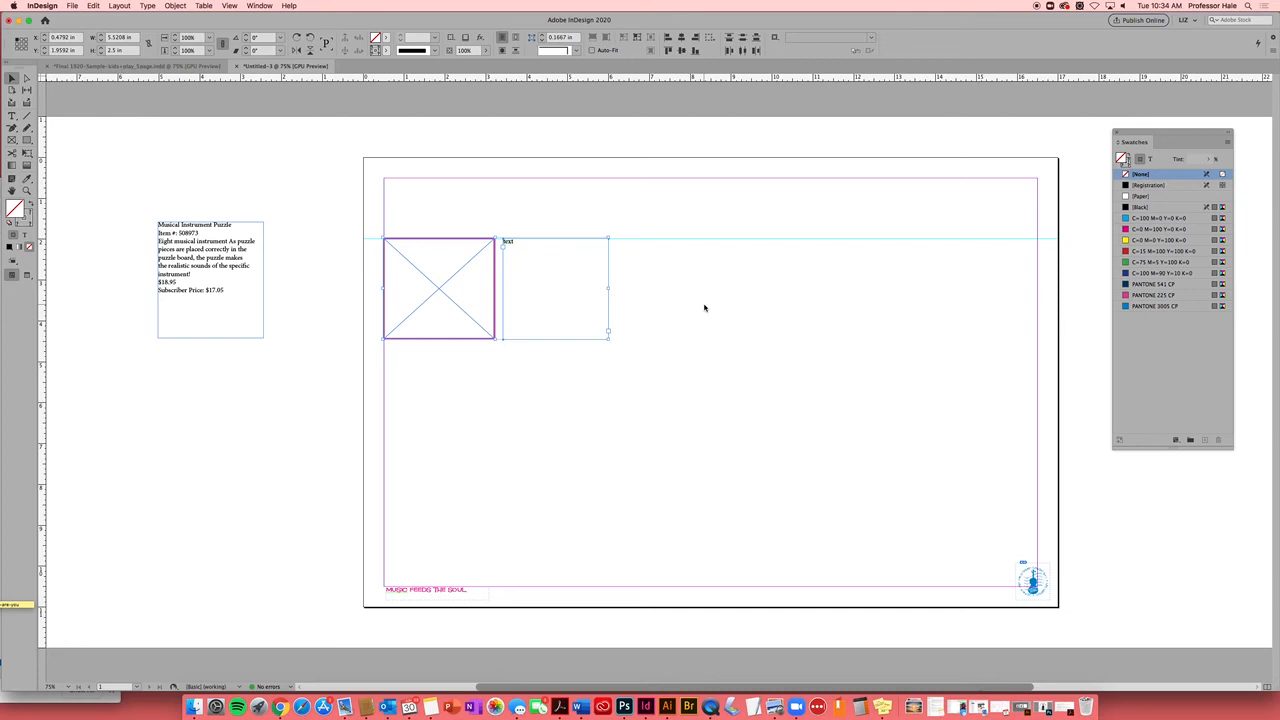
key(super+alt+u)
Set Step and Repeat to 3 rows by 3 columns as a grid with preview, horizontal offset 0
drag(488, 225, 811, 145)
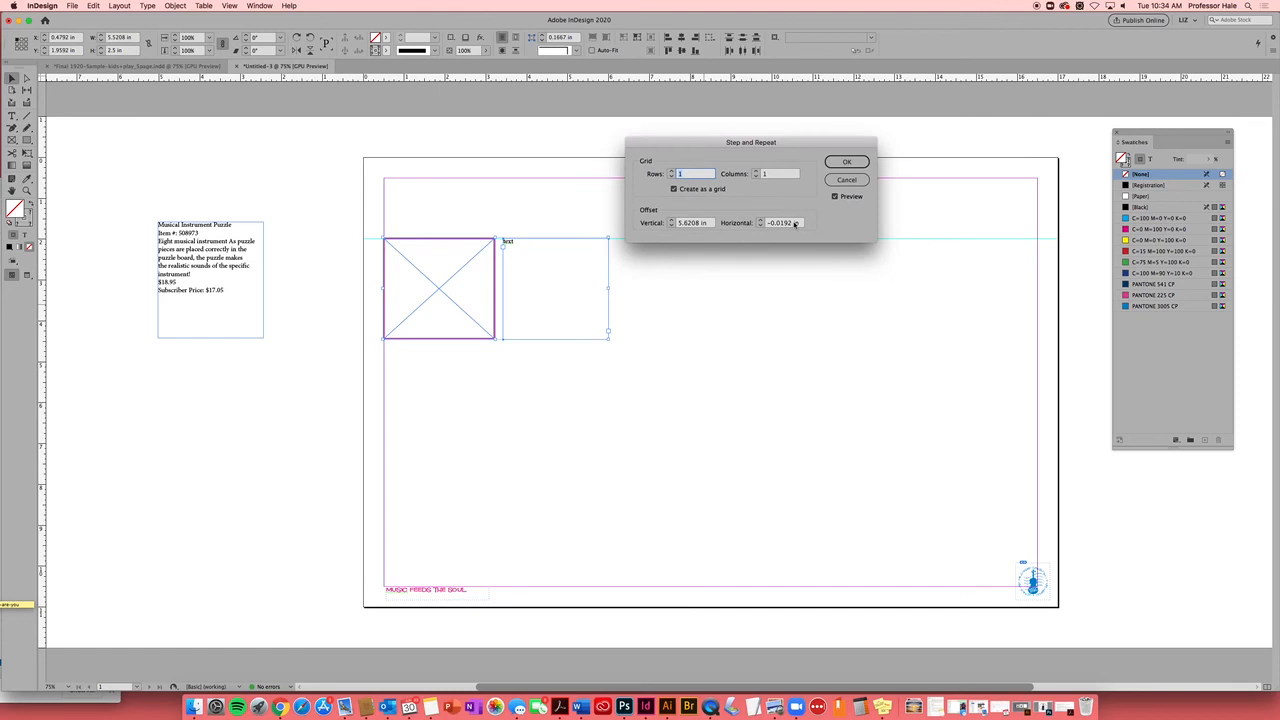
drag(791, 225, 679, 224)
text(00)
click(835, 197)
click(835, 197)
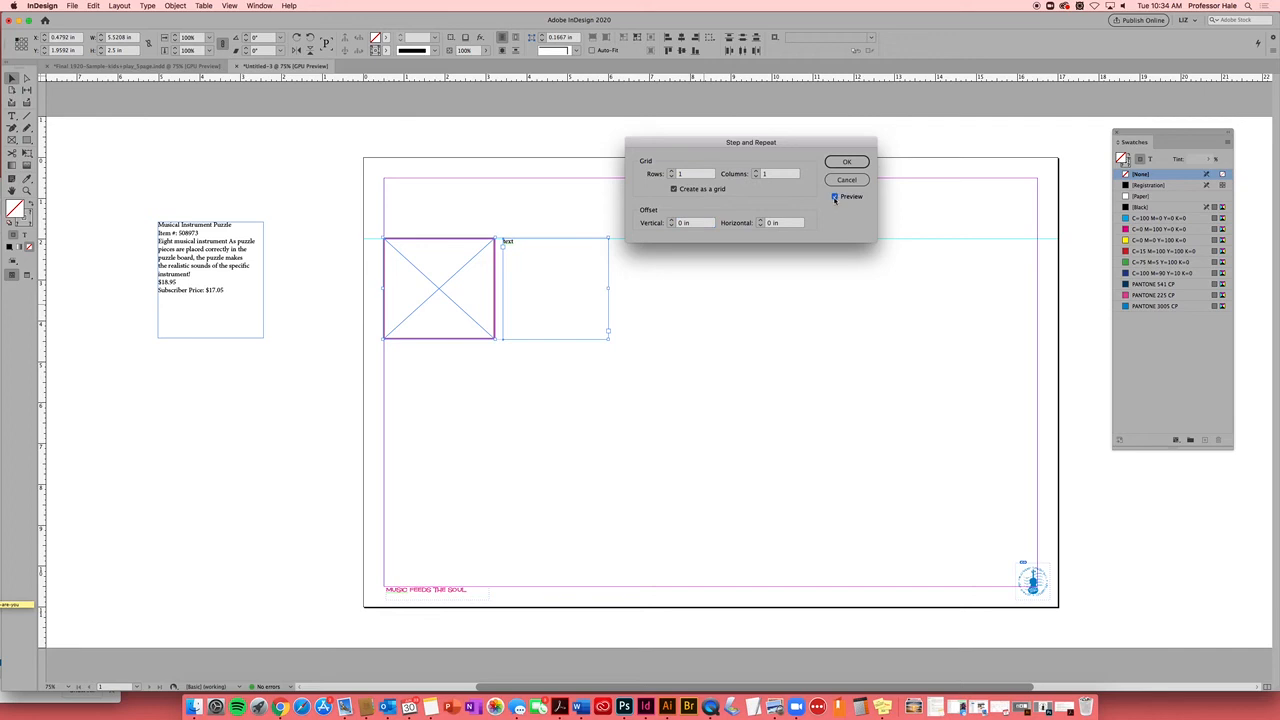
click(672, 171)
click(672, 171)
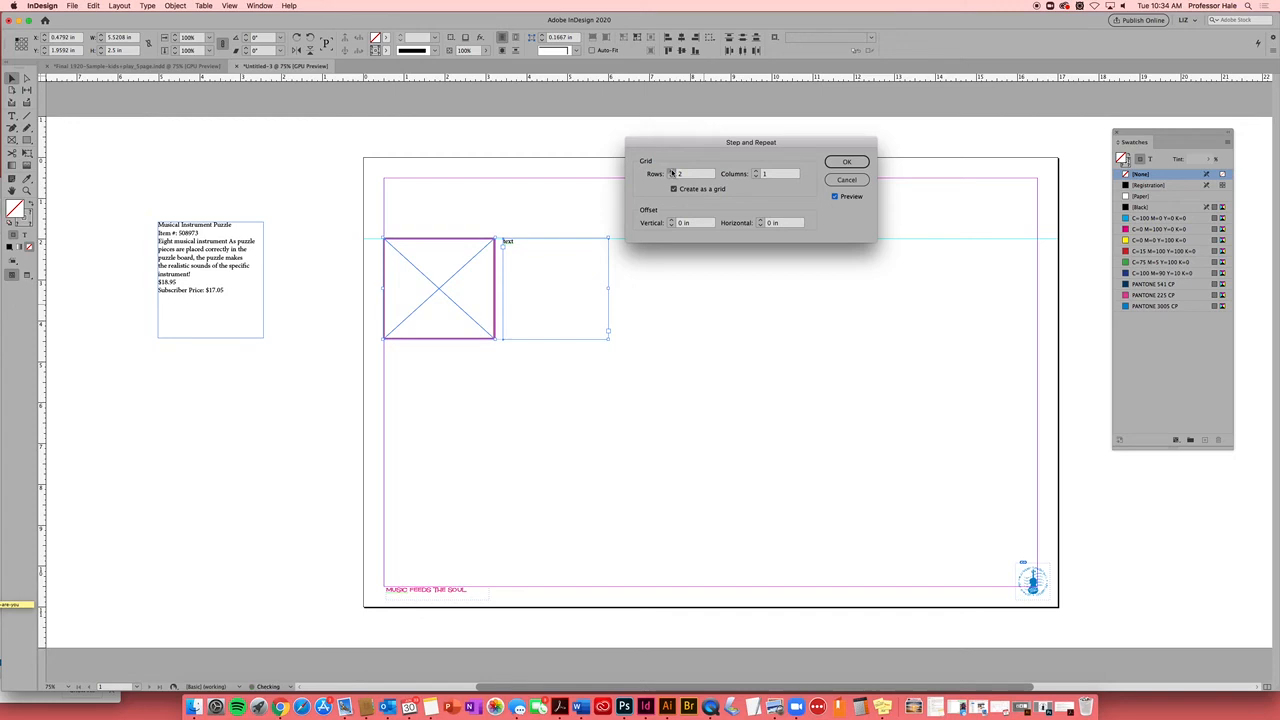
click(757, 171)
click(756, 172)
click(675, 190)
click(675, 190)
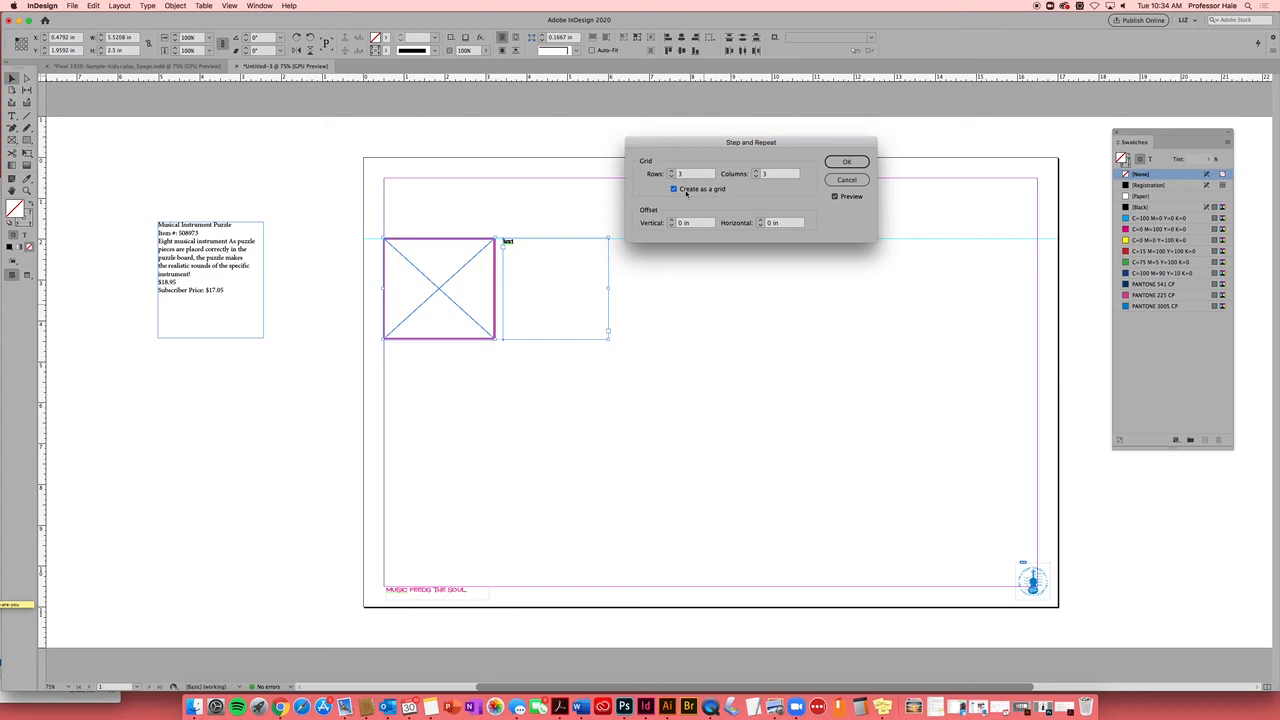
Set the vertical offset between rows to 2.875 in
drag(801, 141, 754, 131)
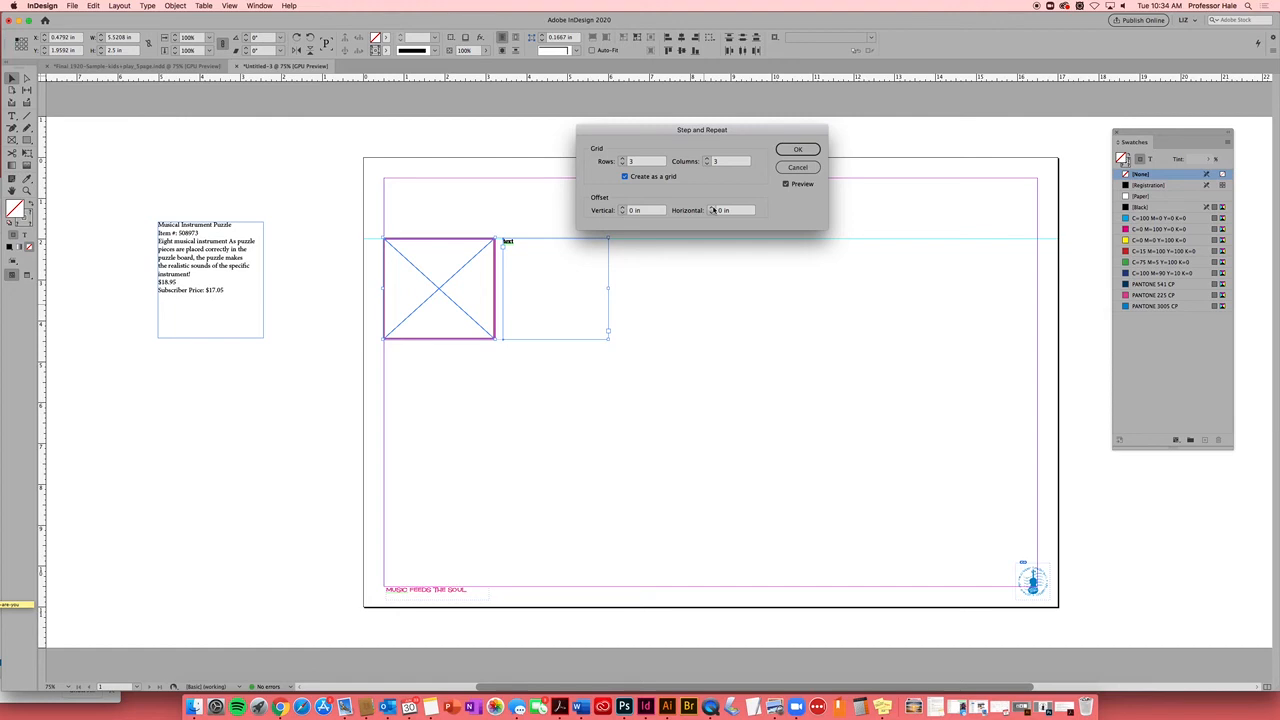
click(623, 209)
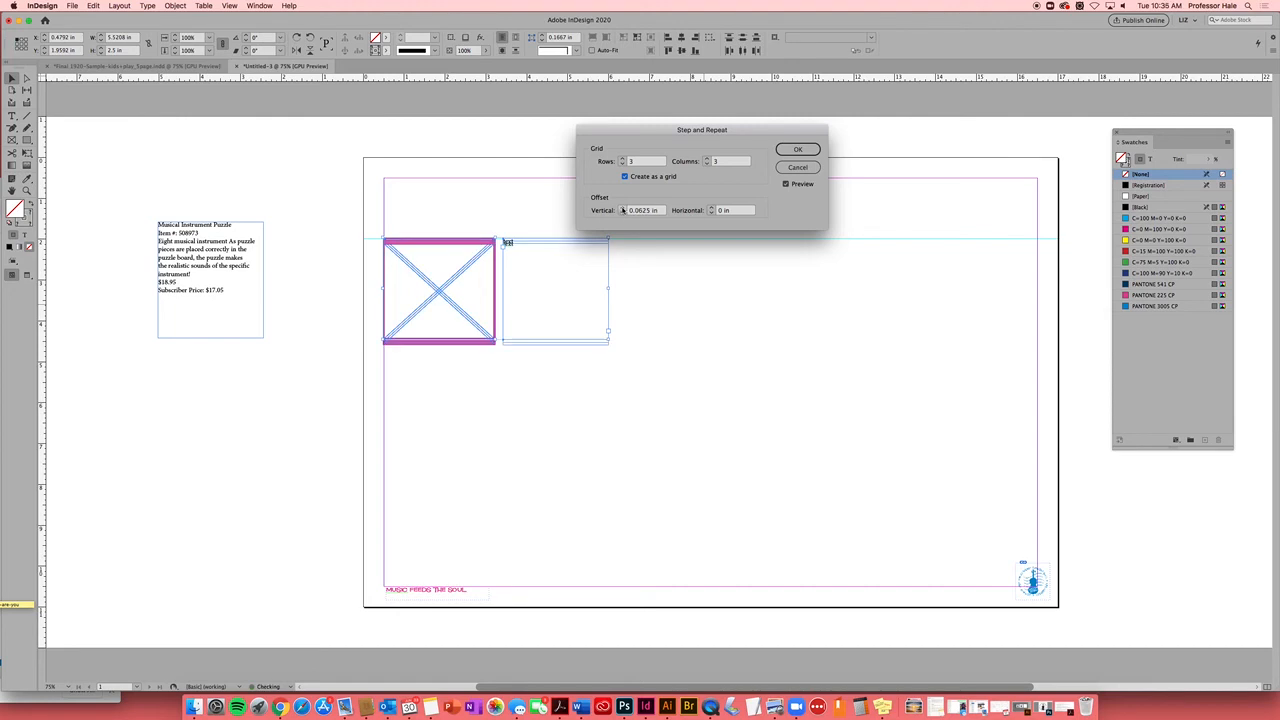
click(623, 209)
click(623, 209)
click(623, 209)
click(623, 209)
click(623, 209)
click(623, 209)
click(623, 209)
click(623, 209)
click(623, 209)
click(623, 209)
click(623, 209)
click(623, 209)
click(623, 209)
click(623, 209)
click(623, 209)
click(623, 209)
click(623, 209)
click(623, 209)
click(623, 209)
click(623, 209)
click(623, 209)
click(623, 209)
click(623, 209)
click(623, 209)
click(623, 209)
click(623, 209)
click(623, 209)
click(623, 209)
click(623, 209)
click(623, 209)
click(623, 209)
click(623, 209)
click(623, 209)
click(623, 209)
click(623, 209)
click(623, 209)
click(623, 209)
click(623, 209)
click(623, 209)
click(623, 209)
click(623, 209)
click(623, 209)
click(623, 209)
click(623, 209)
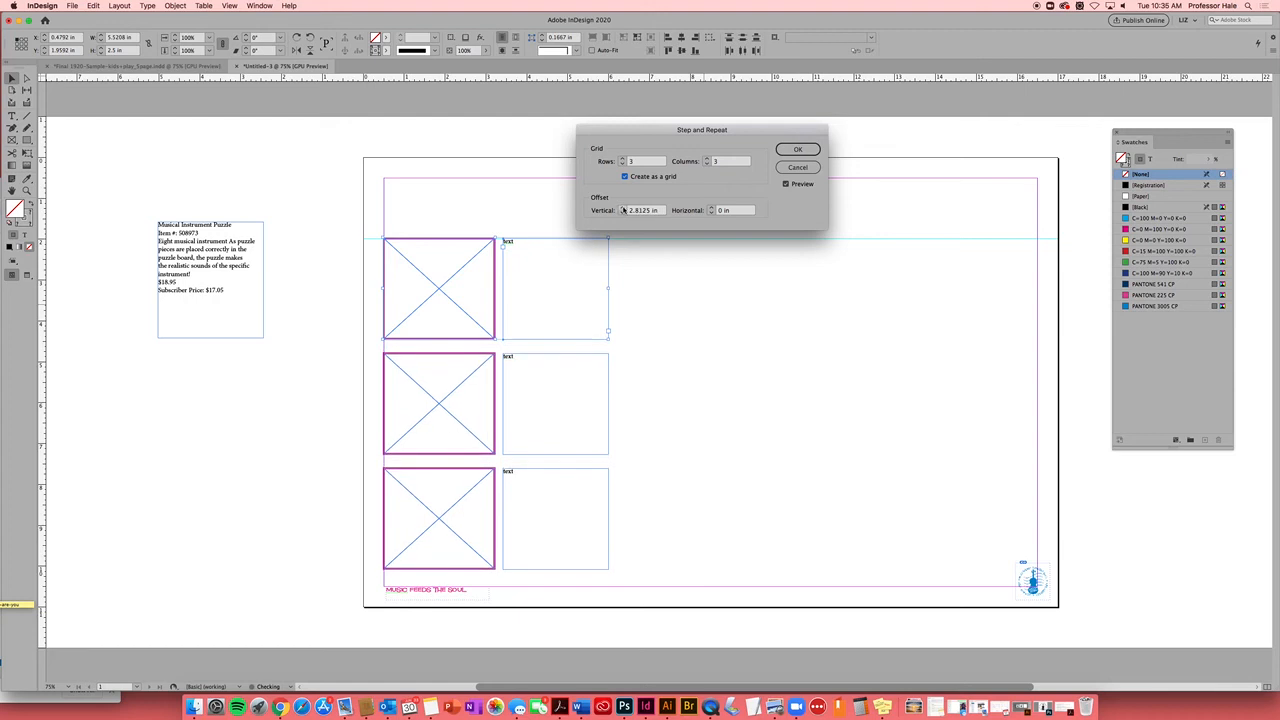
click(623, 209)
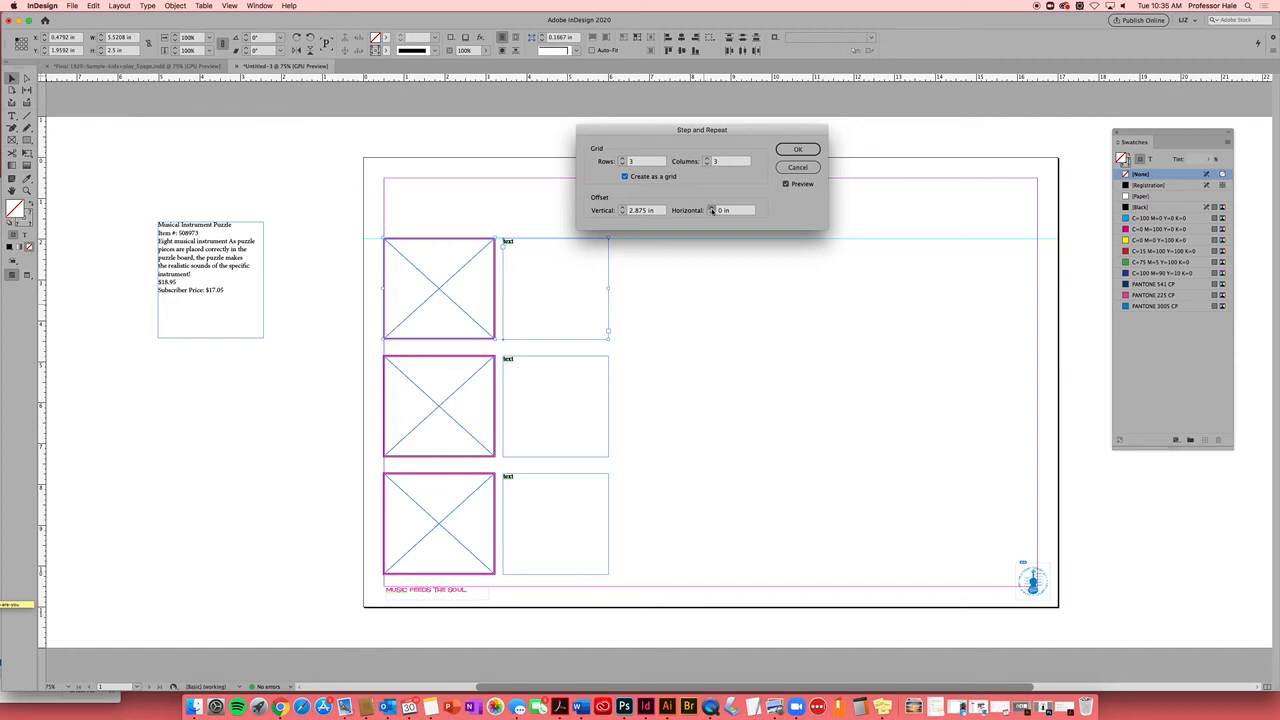
Set the horizontal offset between columns to 5.3125 in and create the grid of copies
click(711, 208)
click(711, 208)
click(711, 208)
click(711, 208)
click(711, 208)
click(711, 208)
click(711, 208)
click(711, 208)
click(711, 208)
click(711, 208)
click(711, 208)
click(711, 208)
click(711, 208)
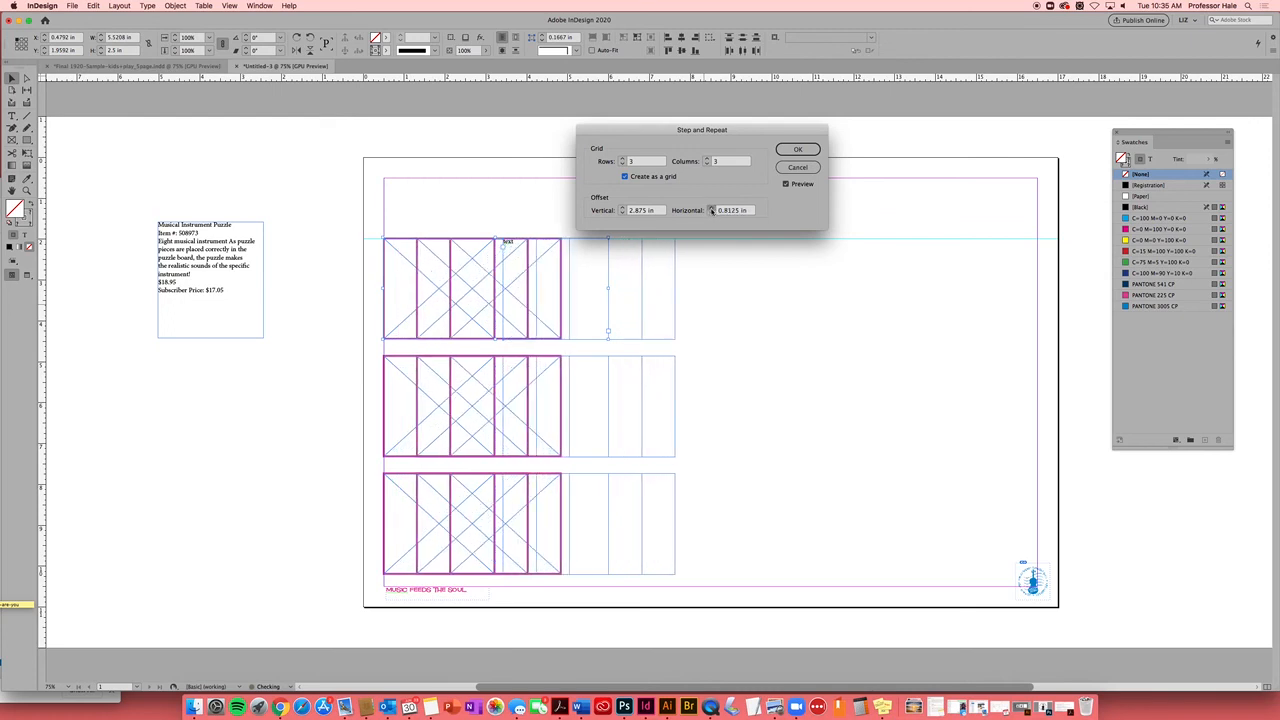
click(711, 208)
click(711, 208)
click(711, 208)
click(711, 208)
click(711, 208)
click(711, 208)
click(711, 208)
click(711, 208)
click(711, 208)
click(711, 208)
click(711, 208)
click(711, 208)
click(711, 208)
click(711, 208)
click(711, 208)
click(711, 208)
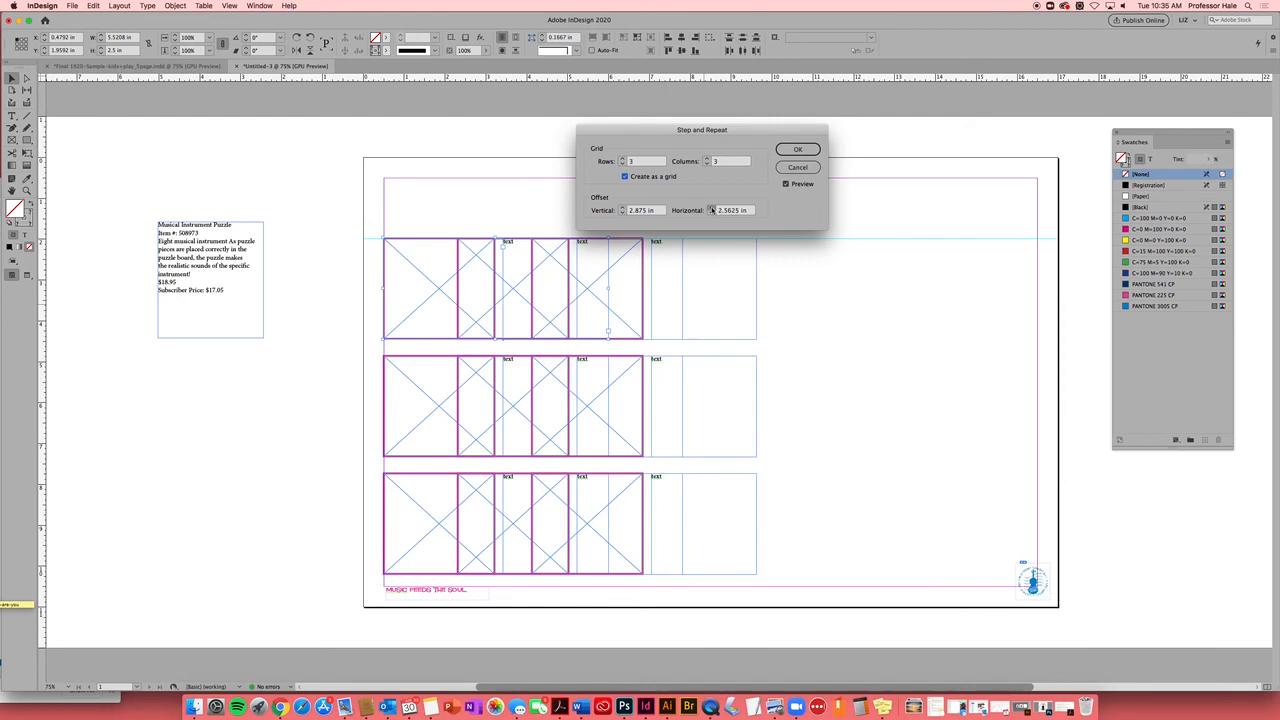
click(711, 208)
click(711, 208)
click(711, 208)
click(711, 208)
click(711, 208)
click(711, 208)
click(711, 208)
click(711, 208)
click(711, 208)
click(711, 208)
click(711, 208)
click(711, 208)
click(711, 208)
click(711, 208)
click(711, 208)
click(711, 208)
click(711, 208)
click(711, 208)
click(711, 208)
click(711, 208)
click(711, 208)
click(711, 208)
click(711, 208)
click(711, 208)
click(711, 208)
click(711, 209)
click(711, 209)
click(711, 209)
click(711, 209)
click(711, 209)
click(711, 209)
click(711, 209)
click(711, 209)
click(711, 209)
click(711, 209)
click(711, 209)
click(711, 209)
click(712, 208)
click(712, 208)
click(712, 208)
click(712, 208)
click(712, 208)
click(712, 208)
click(712, 208)
click(712, 208)
click(712, 208)
click(712, 208)
click(712, 208)
click(712, 208)
click(712, 208)
click(712, 208)
click(712, 208)
click(712, 208)
click(712, 208)
click(712, 208)
click(712, 208)
click(712, 208)
click(712, 208)
click(712, 208)
click(712, 208)
click(712, 208)
click(712, 208)
click(712, 213)
click(712, 213)
click(712, 213)
click(712, 213)
click(712, 213)
click(712, 213)
click(712, 213)
click(712, 213)
click(712, 213)
click(712, 213)
click(712, 213)
click(712, 213)
click(712, 213)
click(712, 213)
click(712, 213)
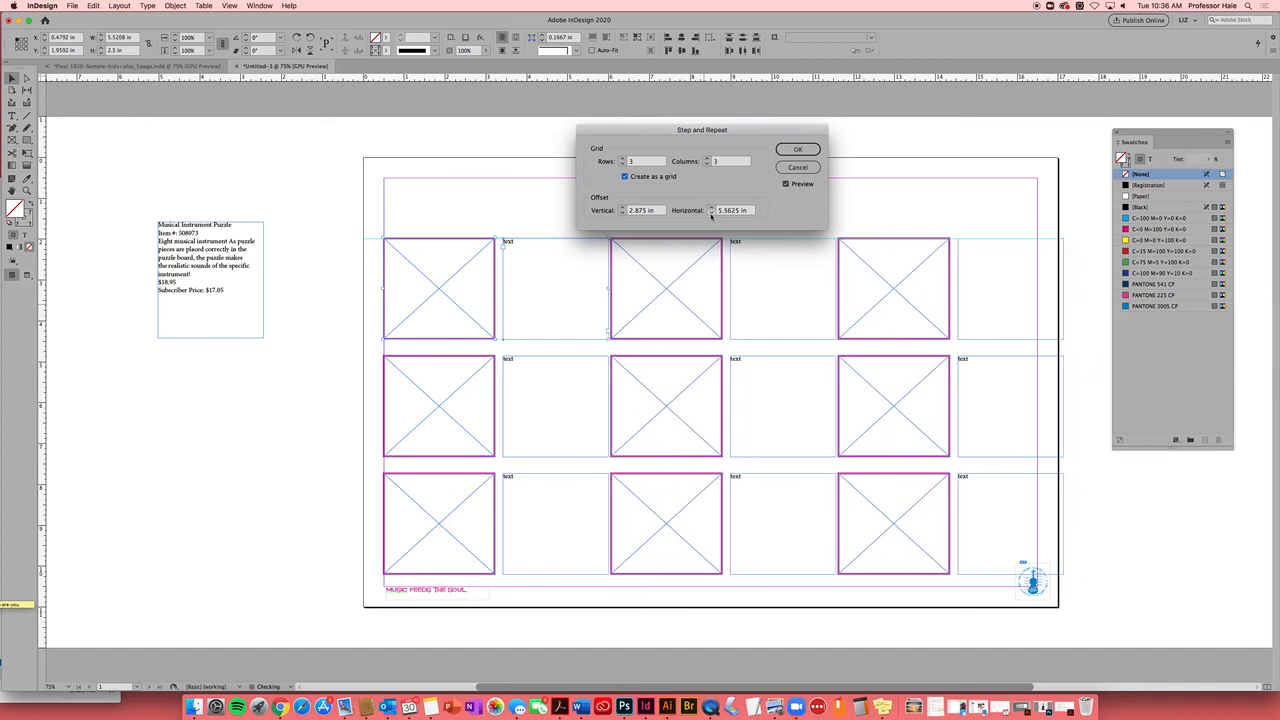
click(712, 213)
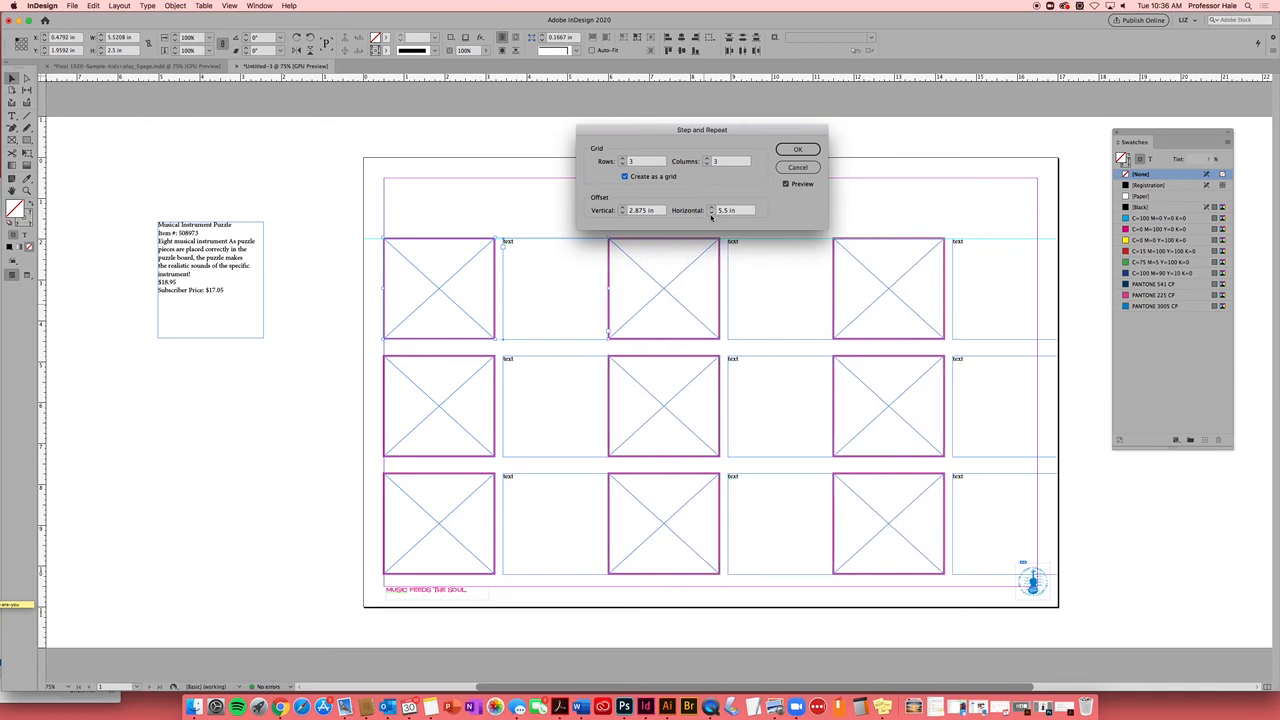
click(712, 213)
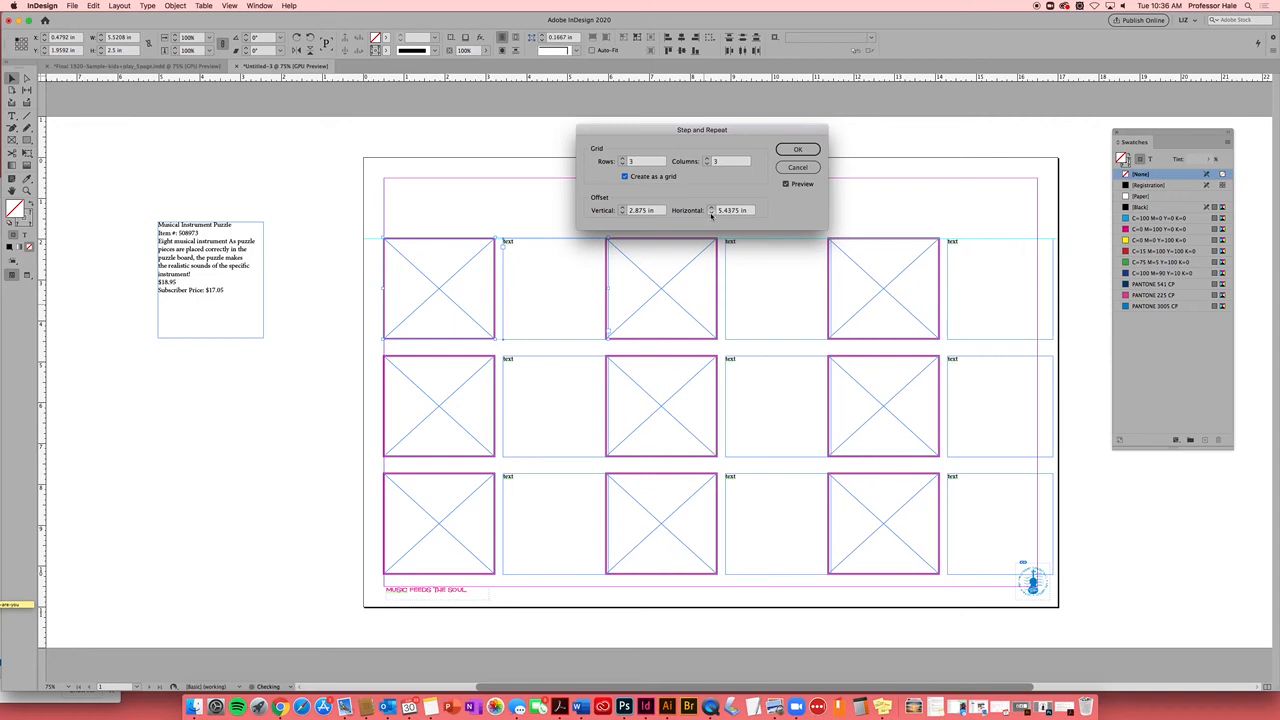
click(712, 213)
click(712, 213)
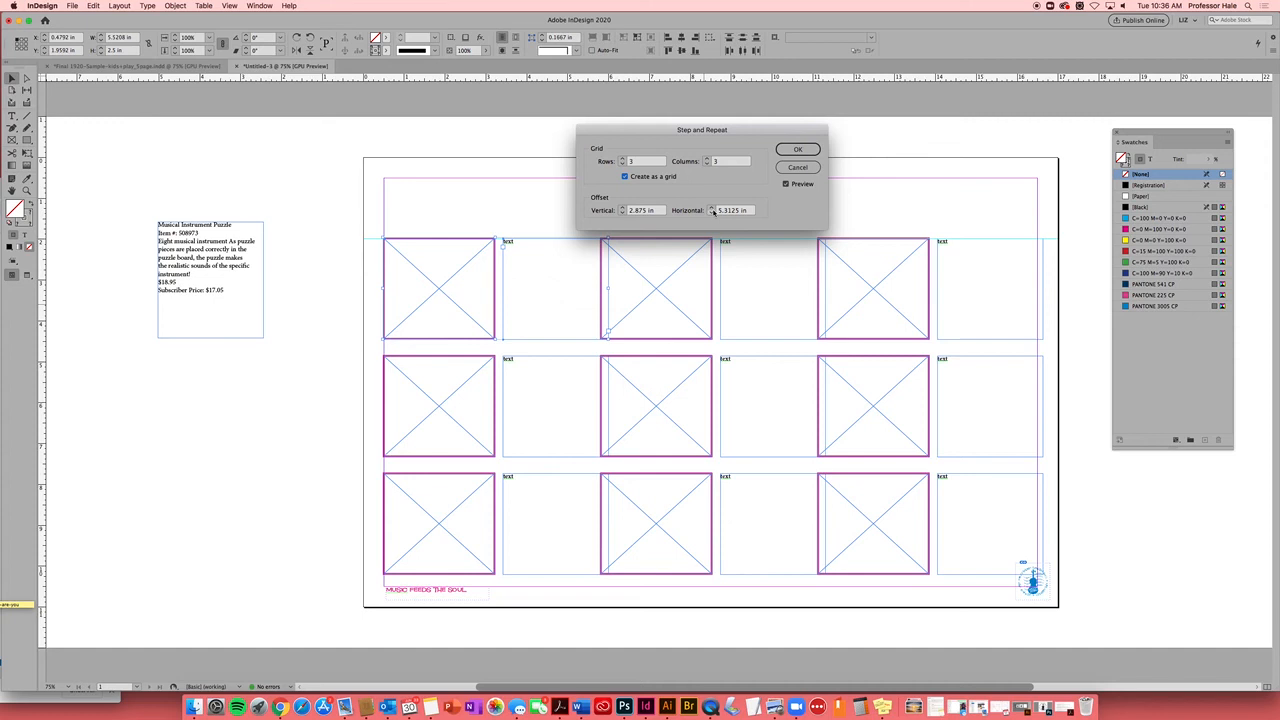
click(799, 150)
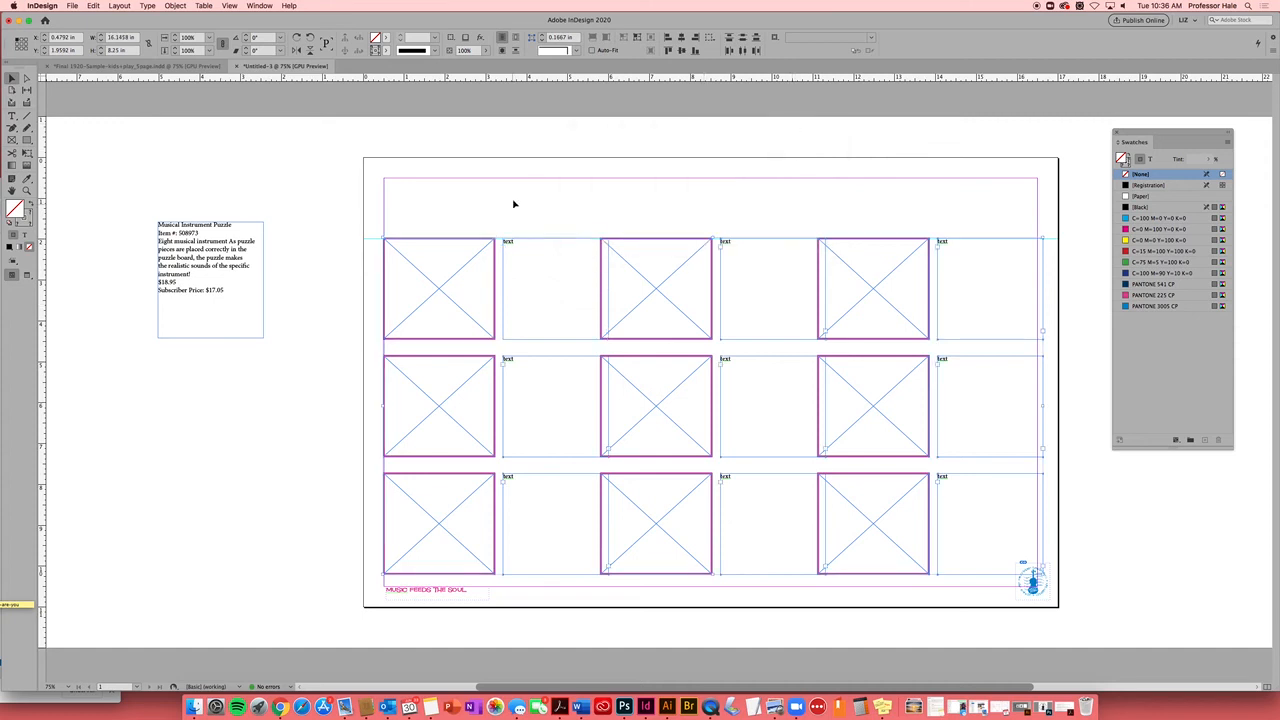
Narrow the first column's three text frames so they clear the next images
click(557, 198)
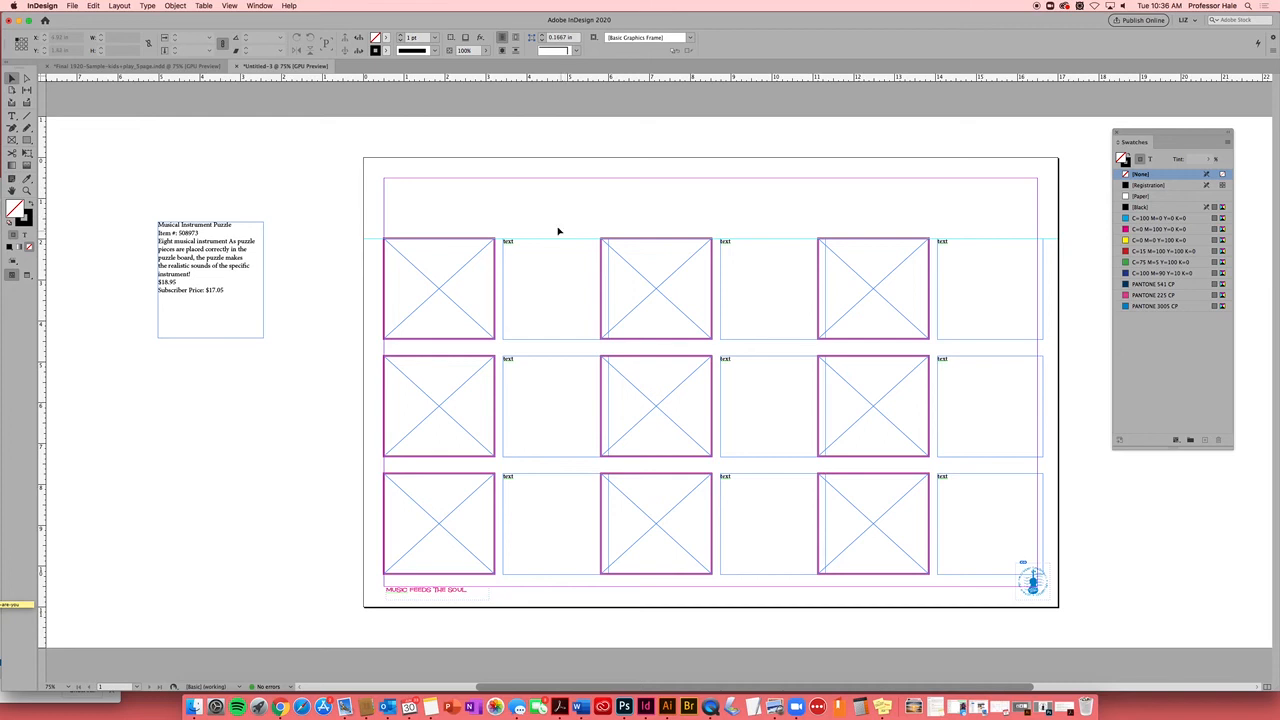
mouse_move(561, 213)
mouse_down()
mouse_move(546, 484)
mouse_move(557, 540)
mouse_up()
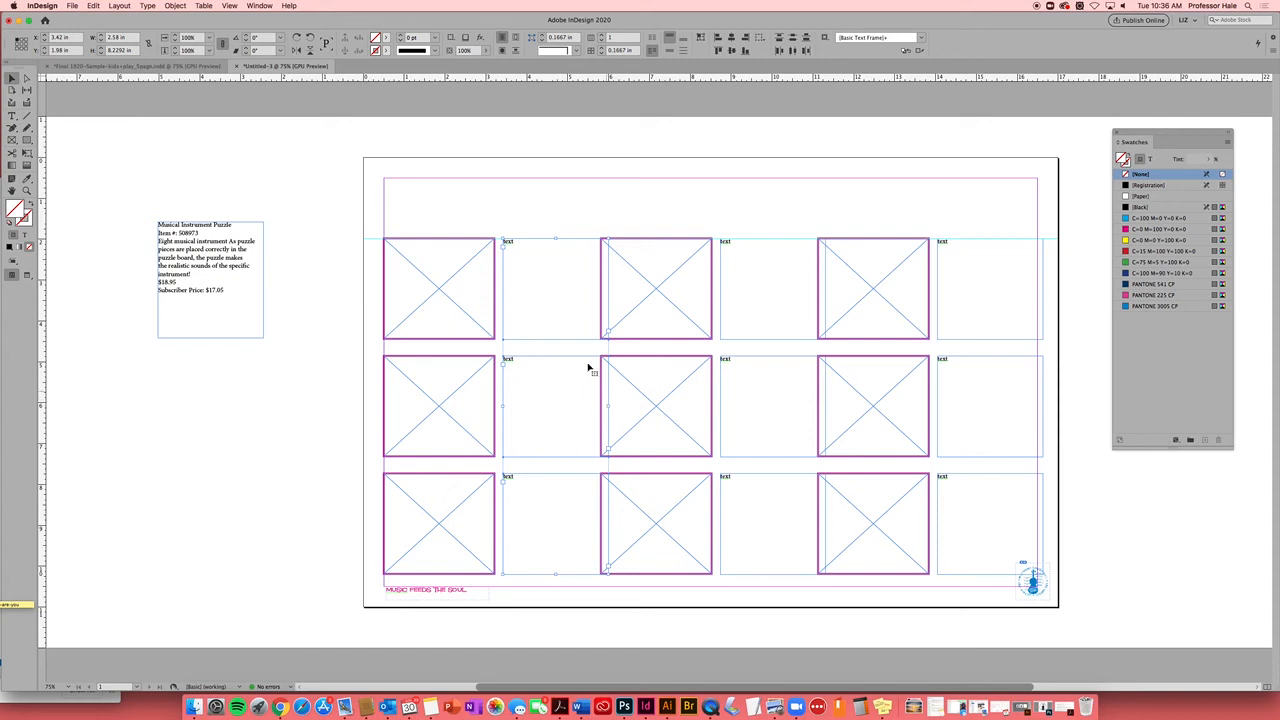
click(560, 290)
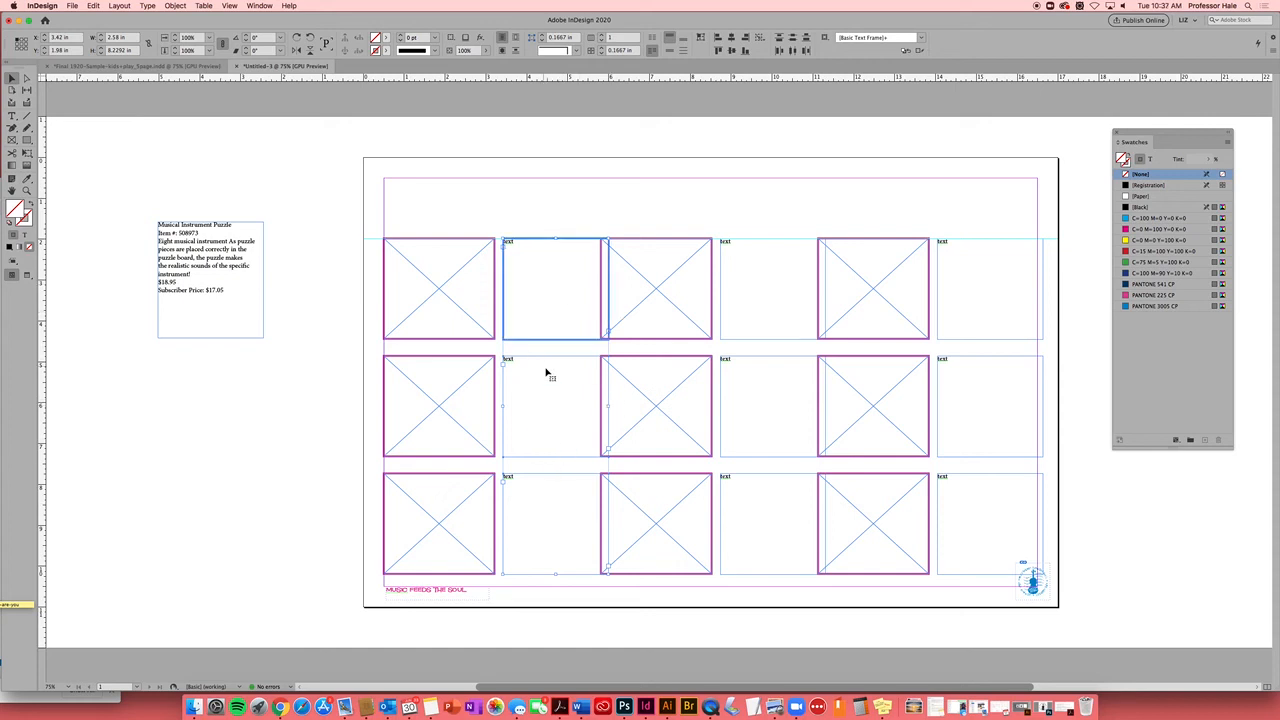
click(566, 204)
click(531, 299)
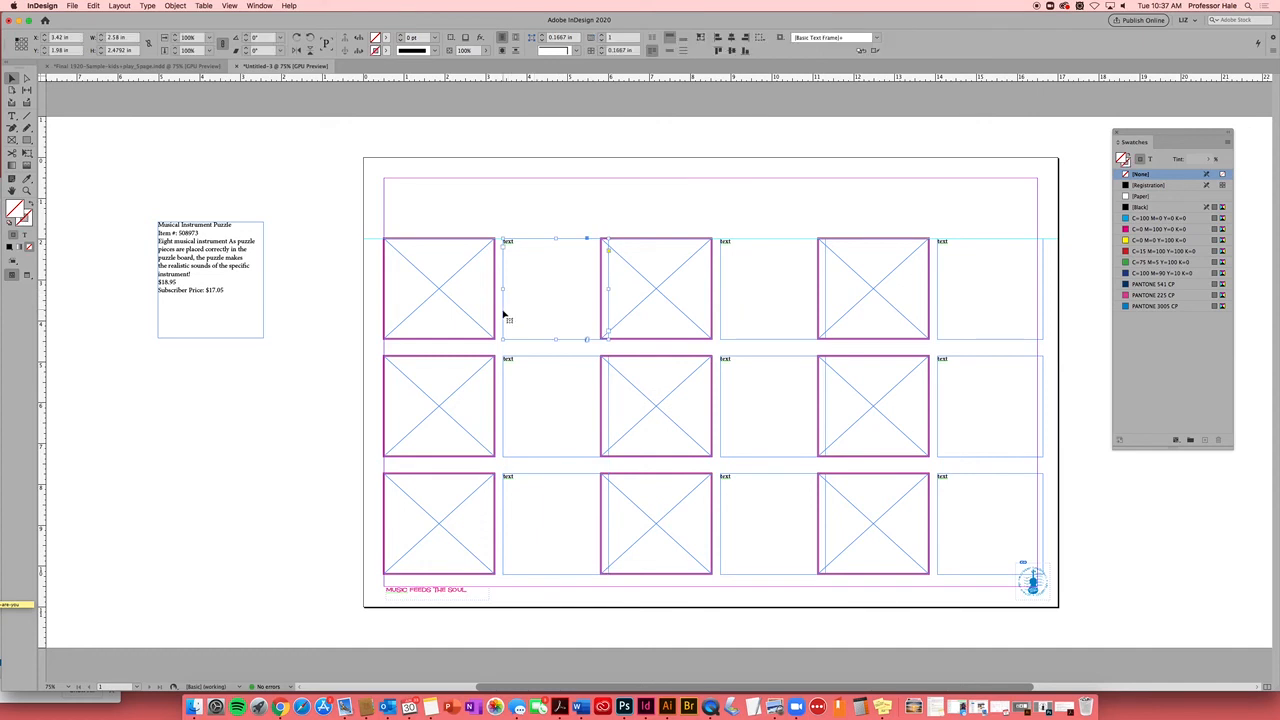
shift+click(542, 405)
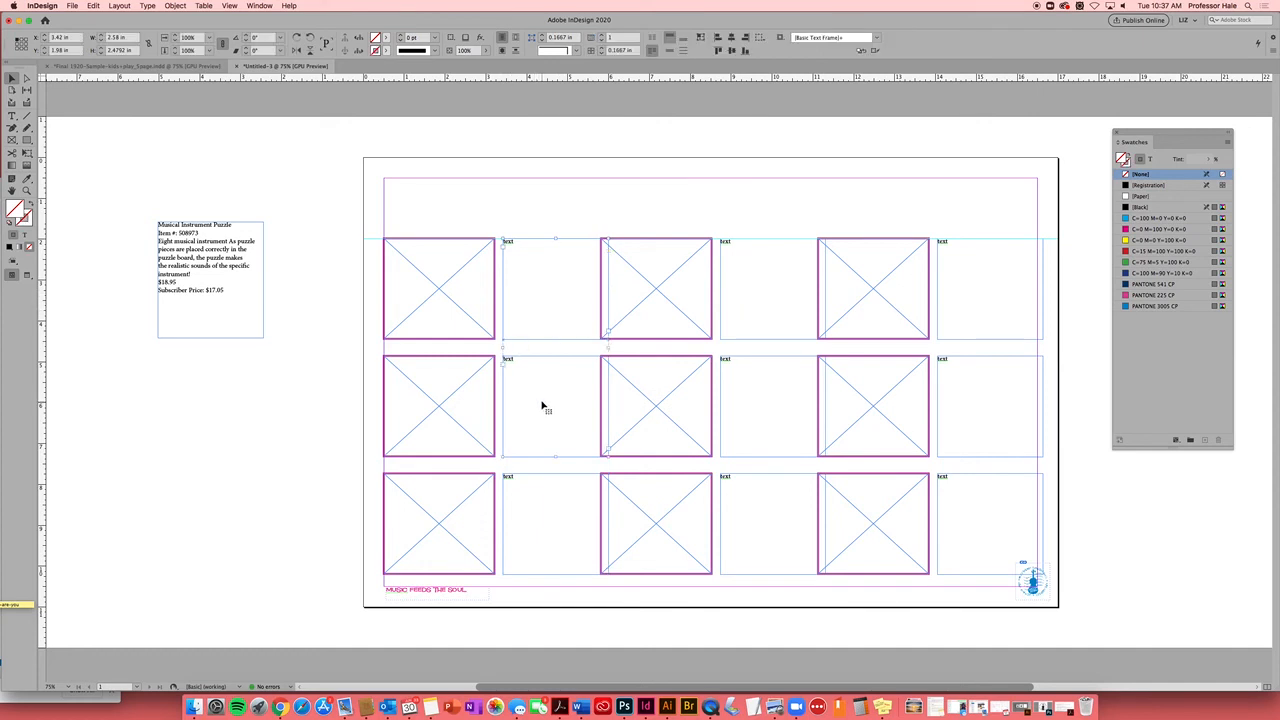
shift+click(537, 515)
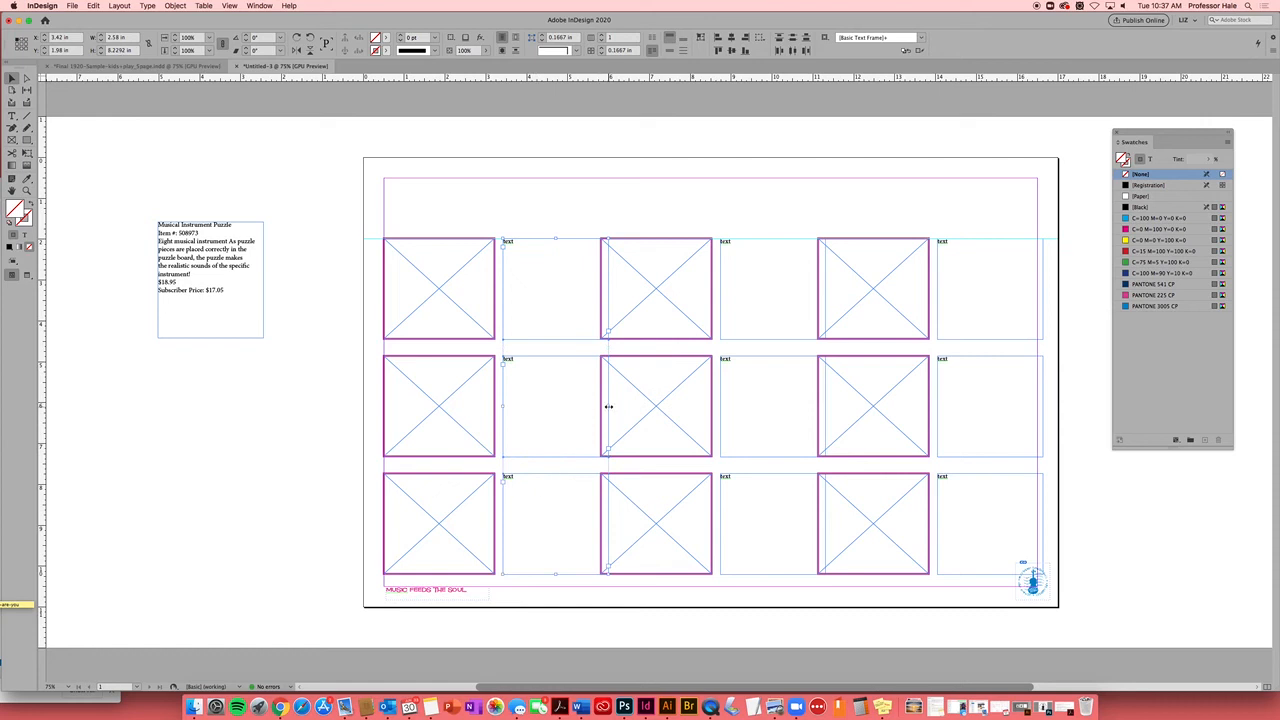
drag(607, 406, 594, 408)
drag(594, 408, 594, 408)
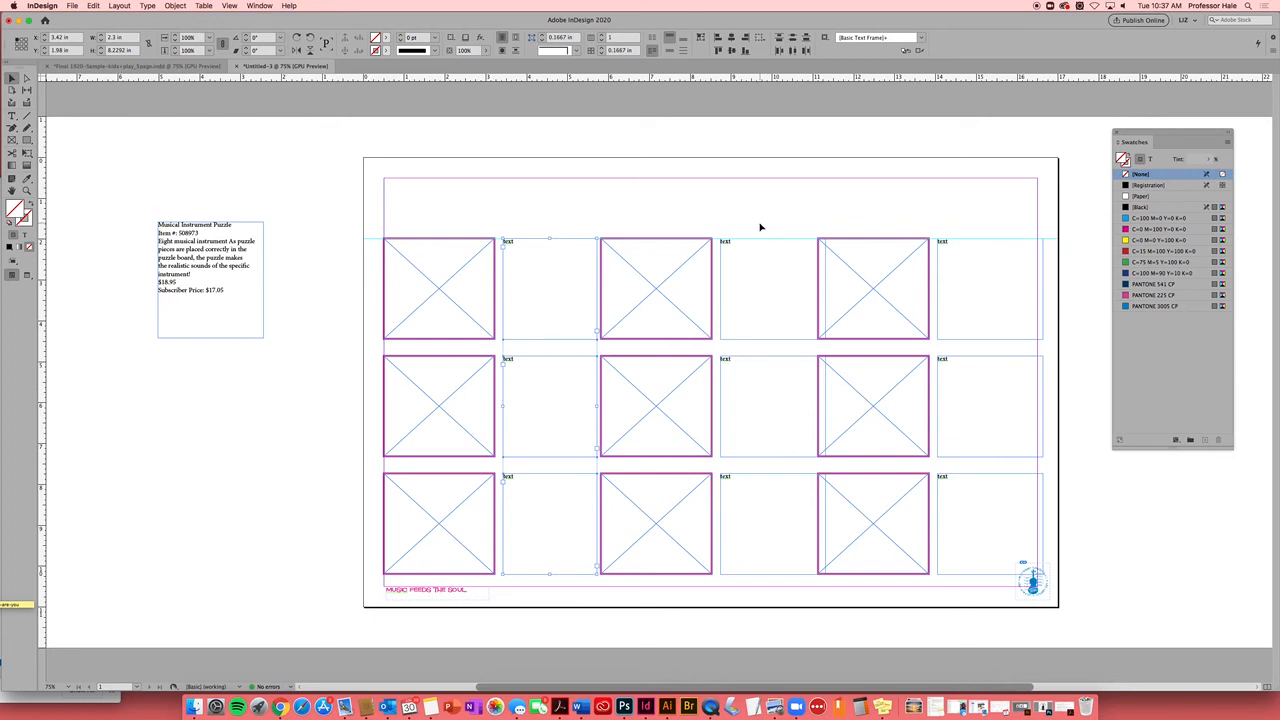
Narrow the middle and right columns' text frames to fit the gap and right margin
drag(755, 224, 760, 530)
drag(826, 406, 814, 411)
drag(983, 220, 990, 556)
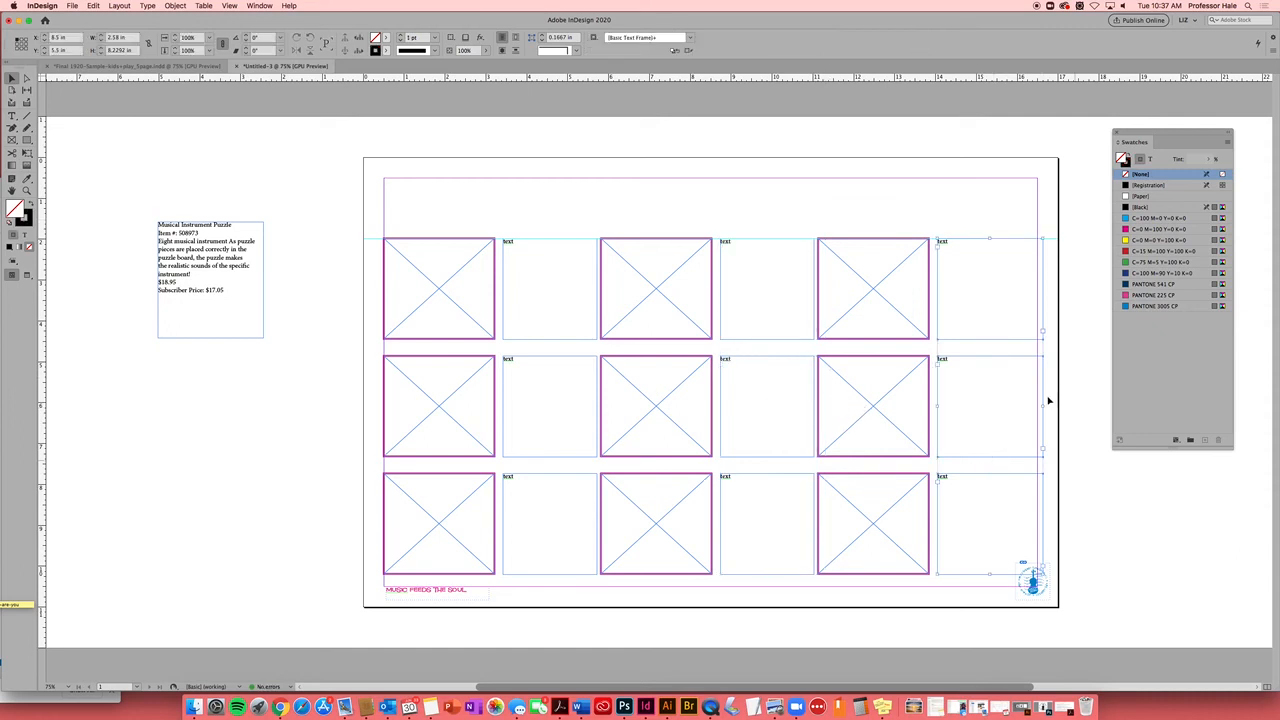
drag(1043, 405, 1037, 407)
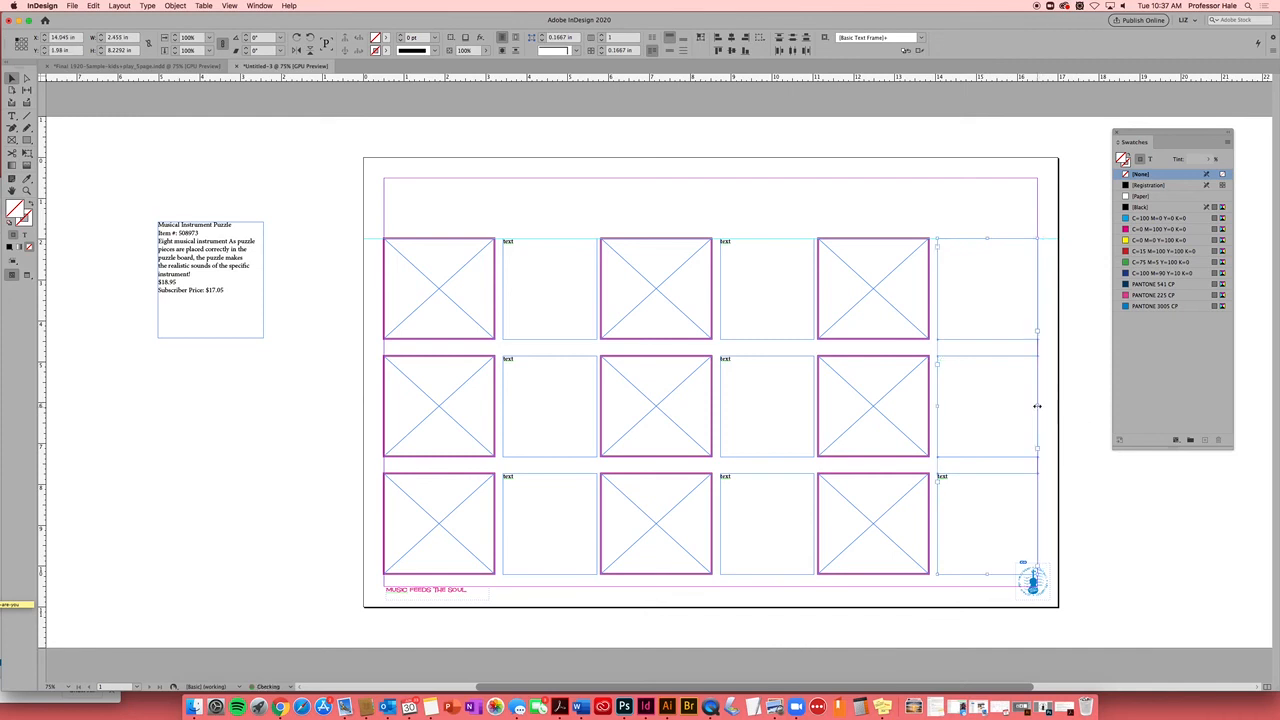
click(1079, 400)
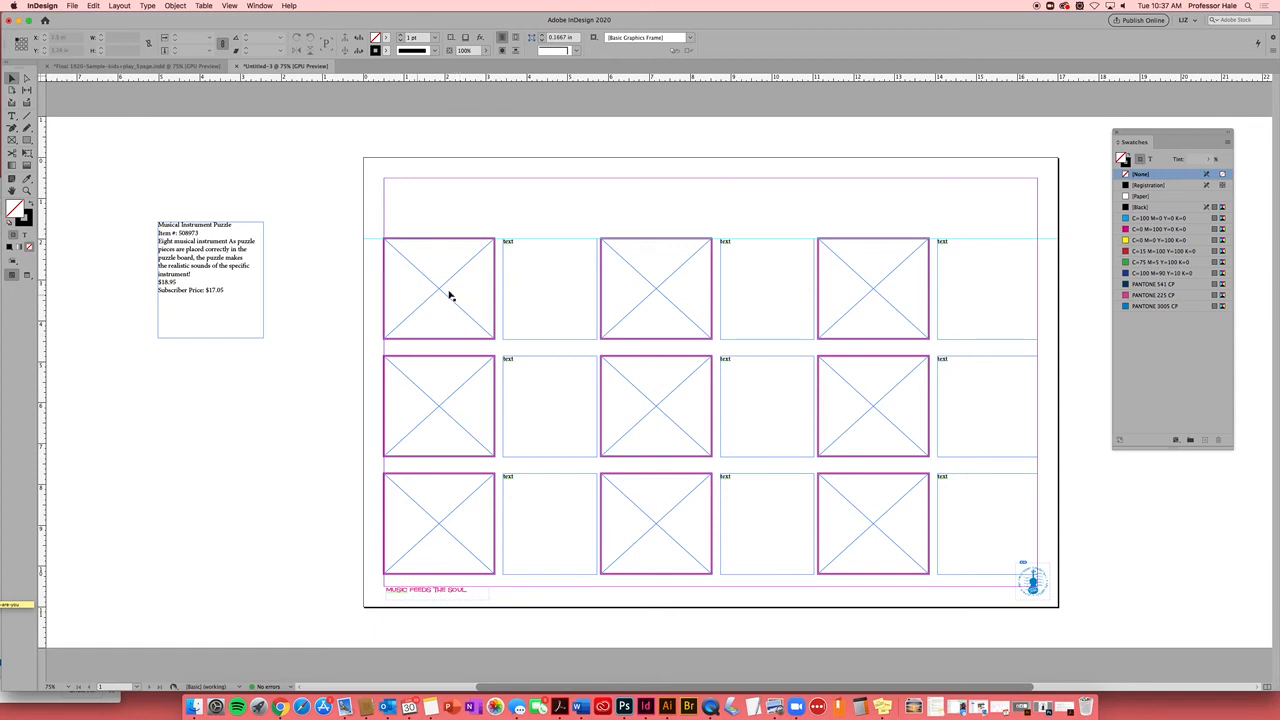
Select all nine image frames across the three grid columns
click(443, 296)
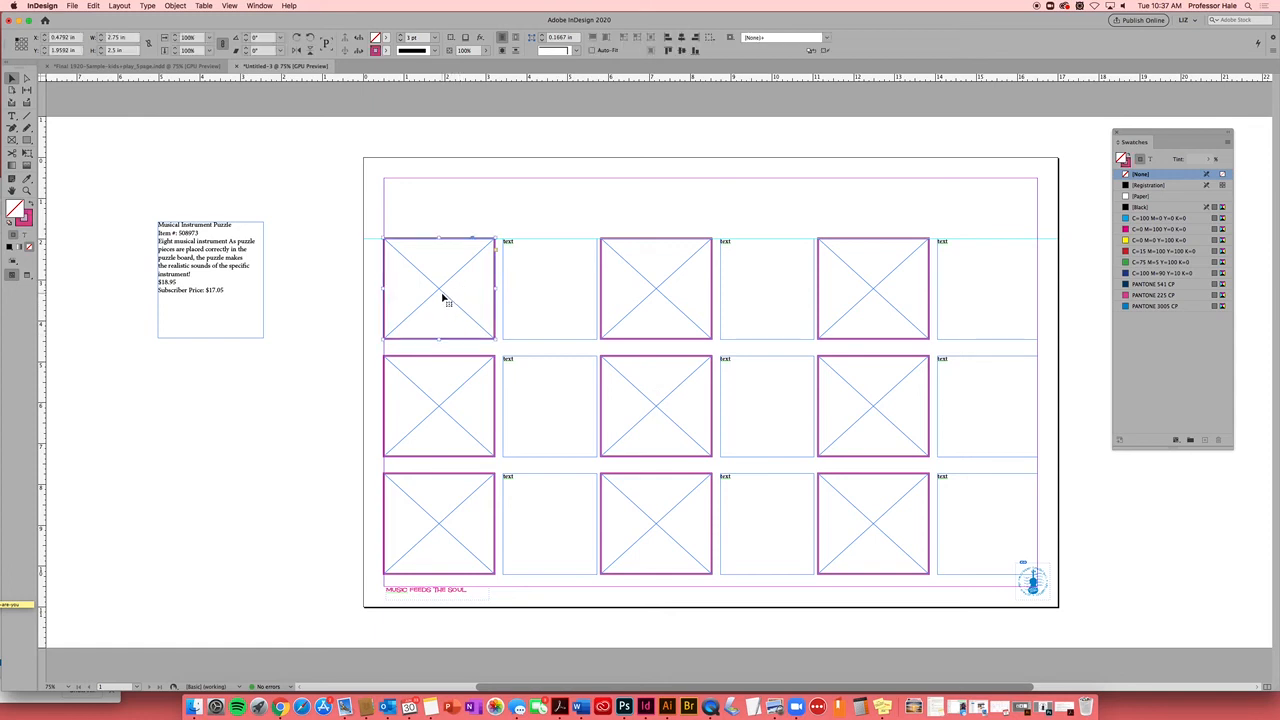
key(super+d)
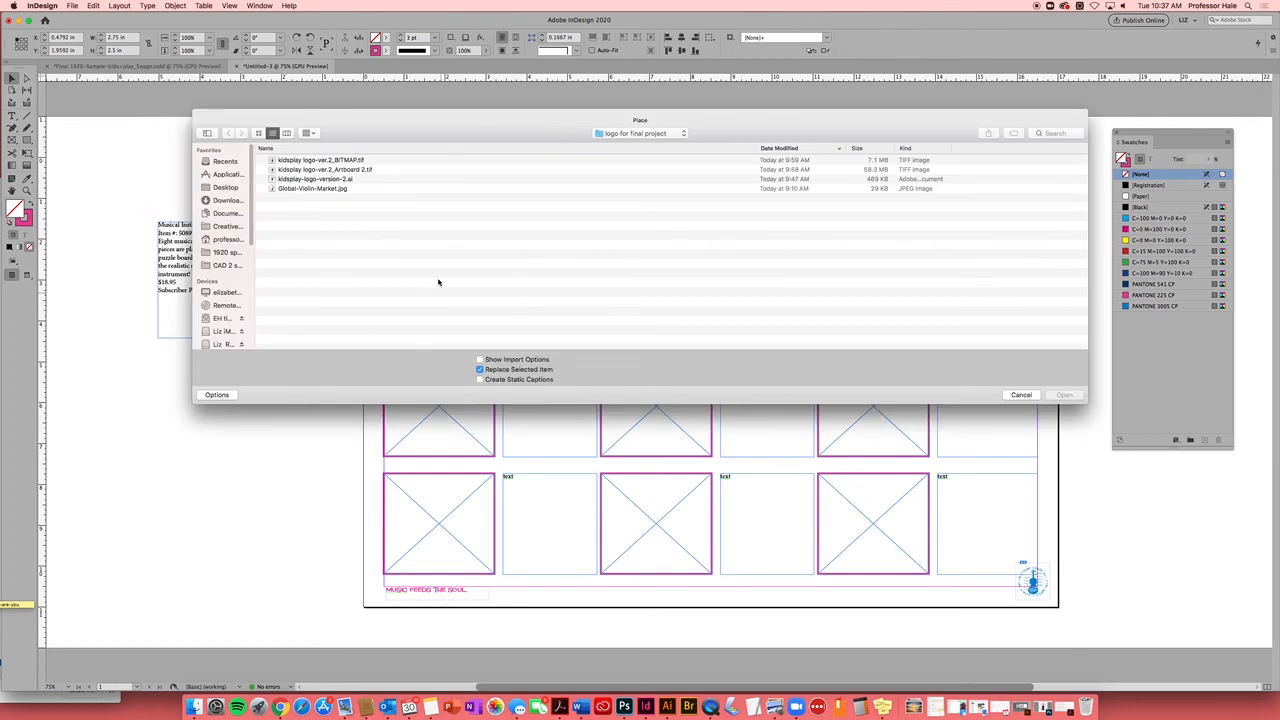
click(1015, 396)
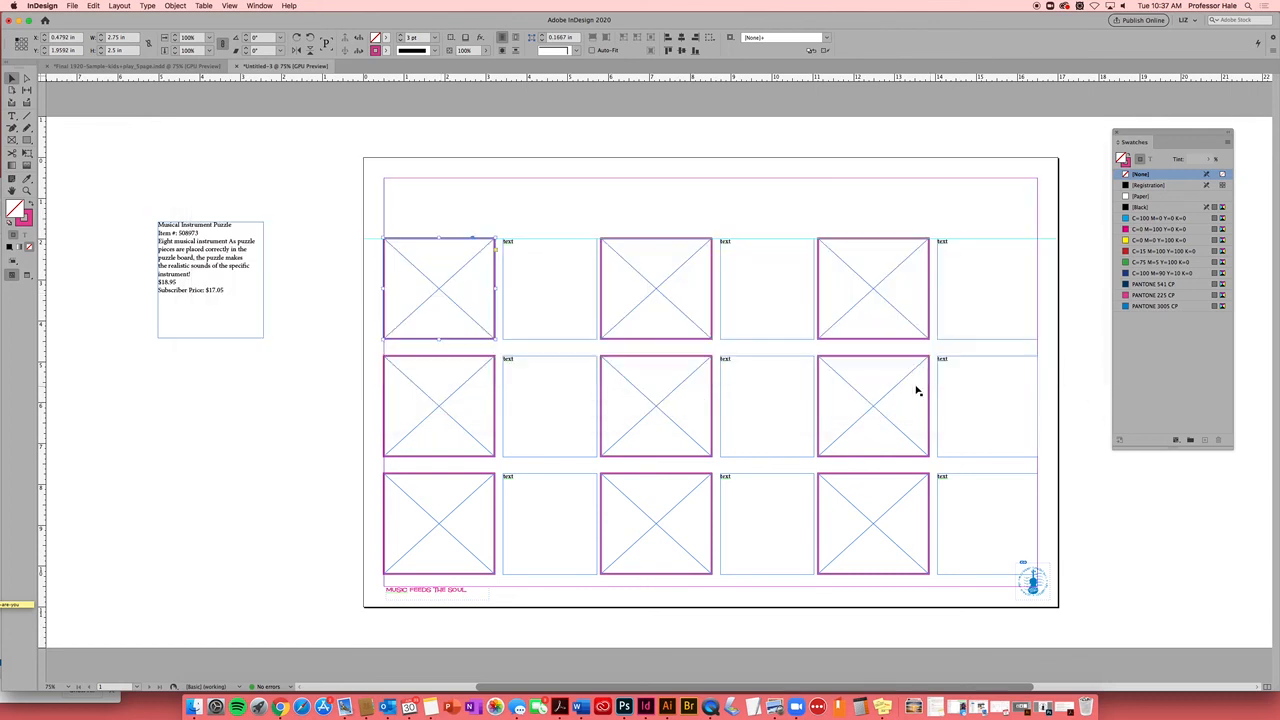
click(455, 317)
click(418, 212)
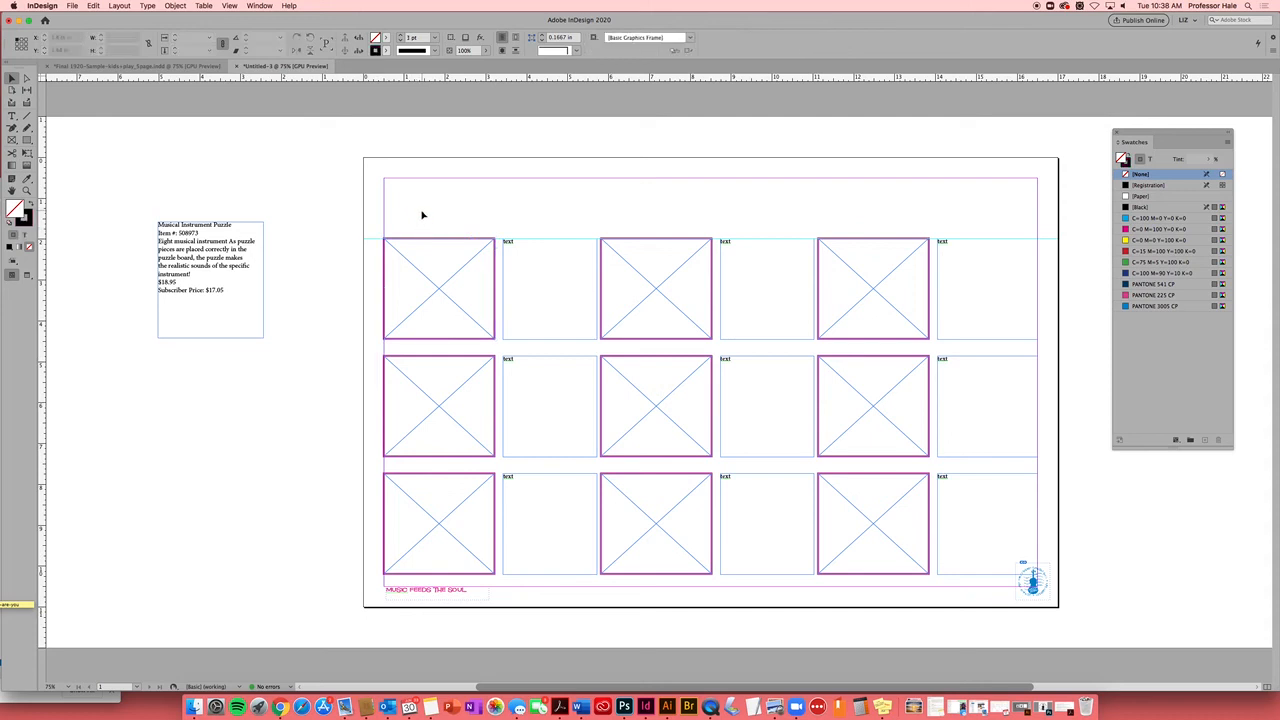
drag(435, 203, 450, 540)
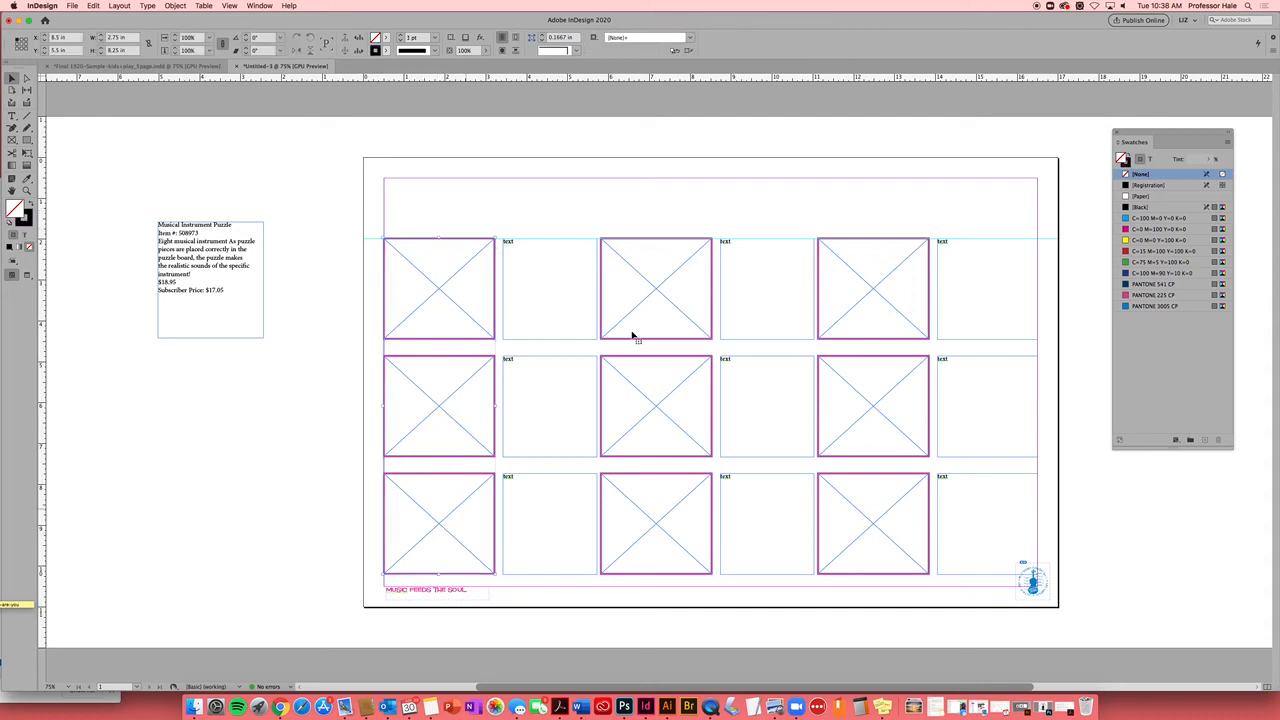
drag(637, 240, 660, 558)
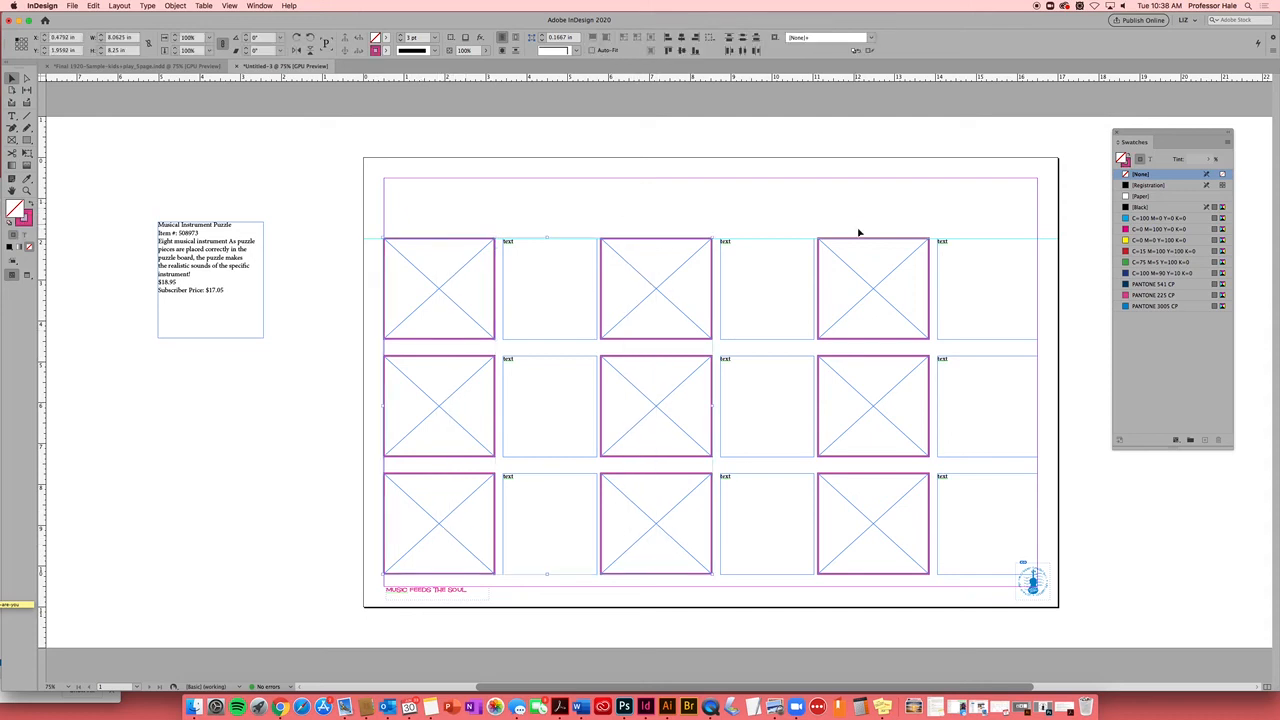
drag(858, 233, 868, 548)
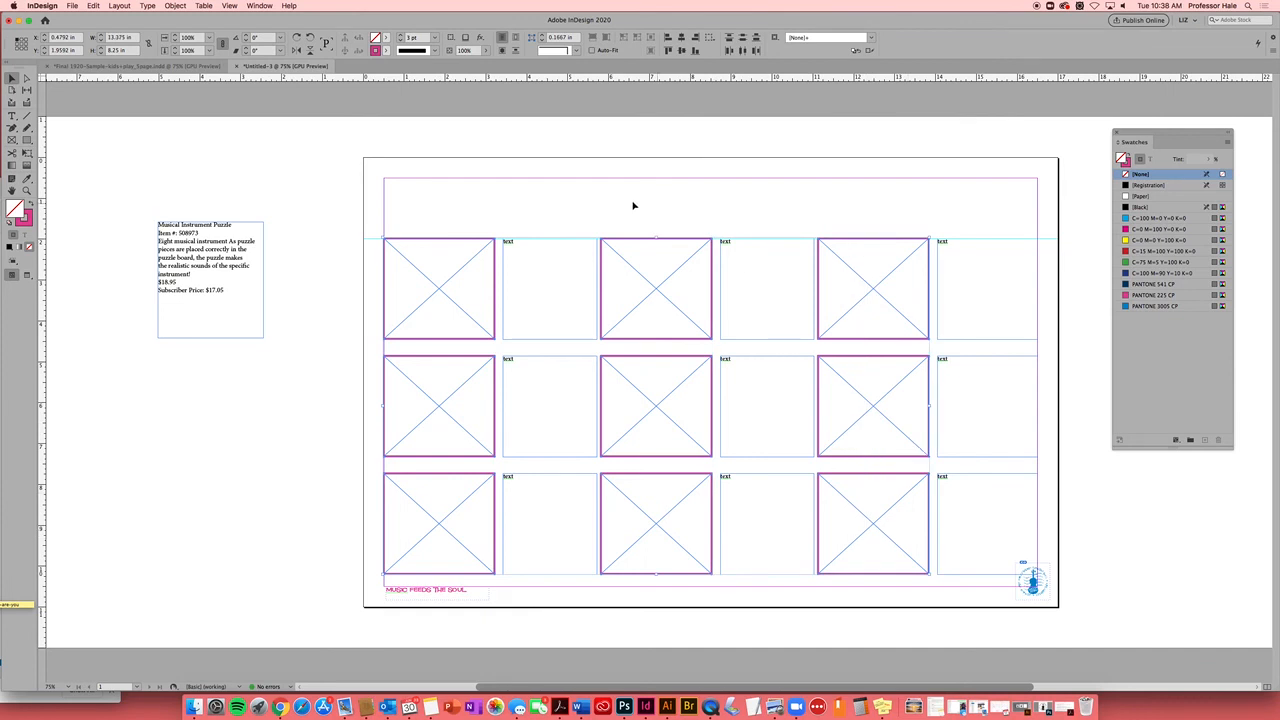
Give the selected frames a 0.75 pt stroke in PANTONE 225 CP
click(434, 37)
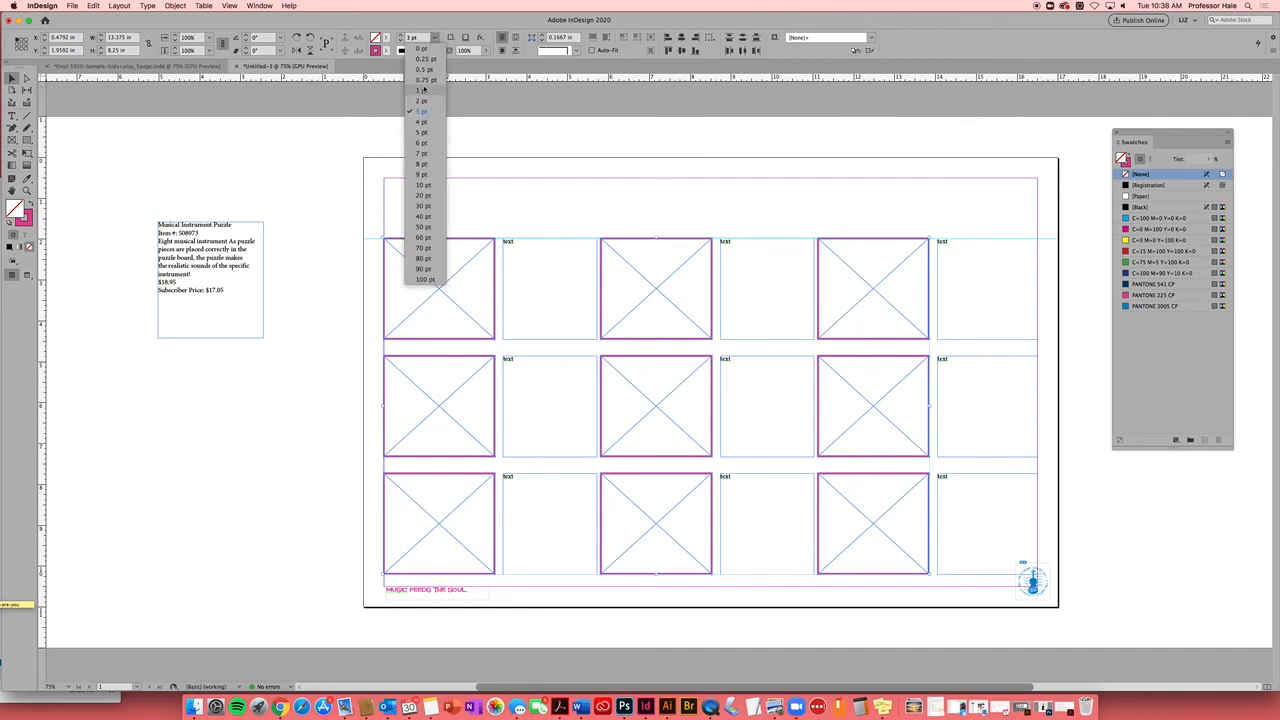
click(425, 81)
click(386, 52)
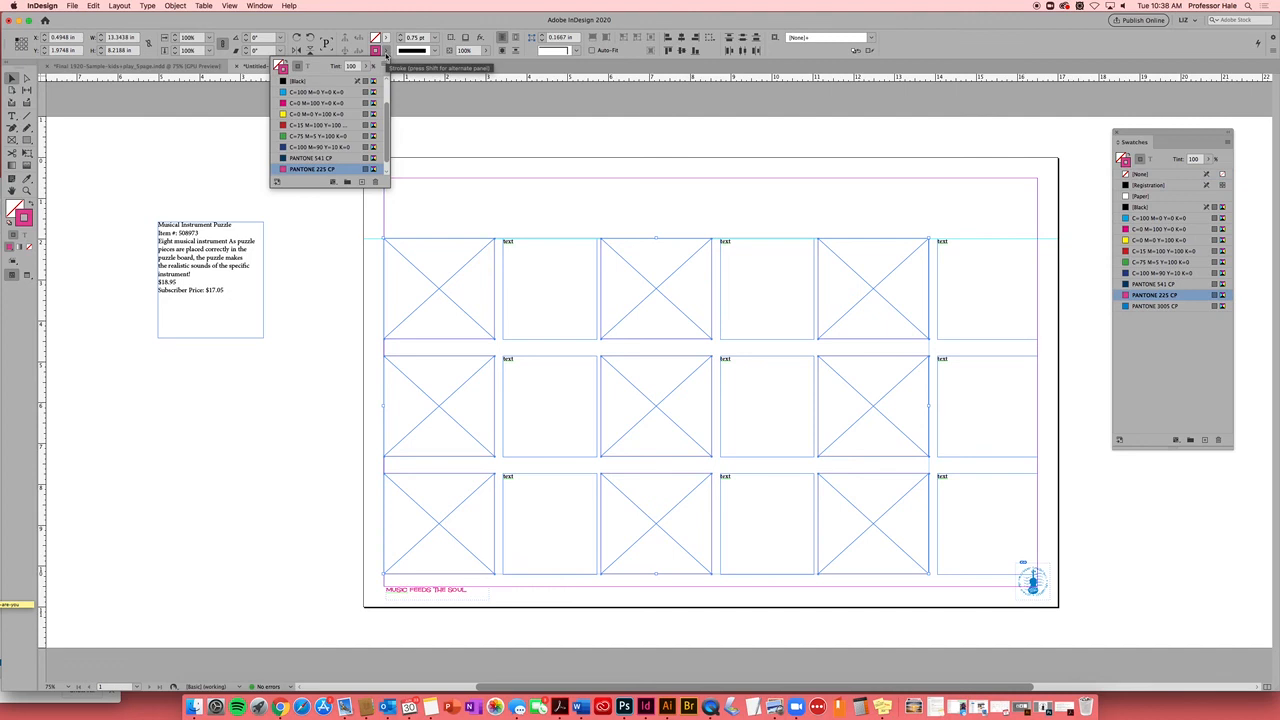
scroll(387, 150, down, 1)
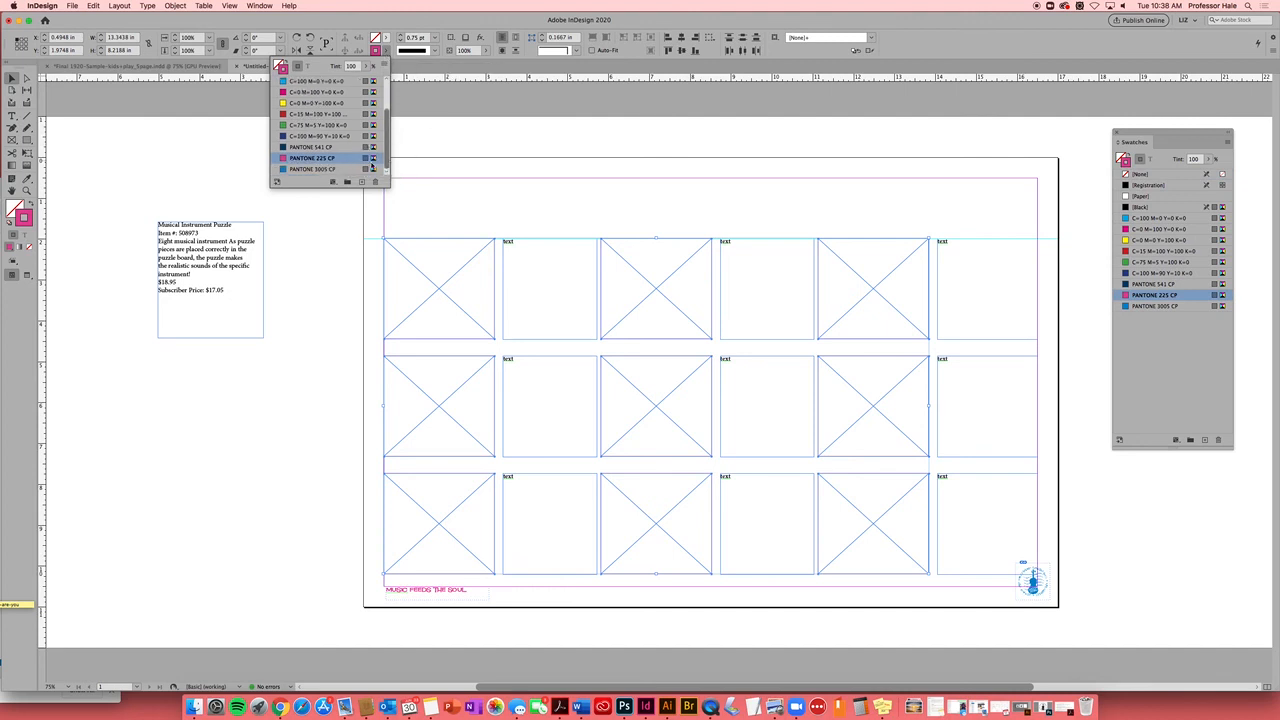
click(325, 169)
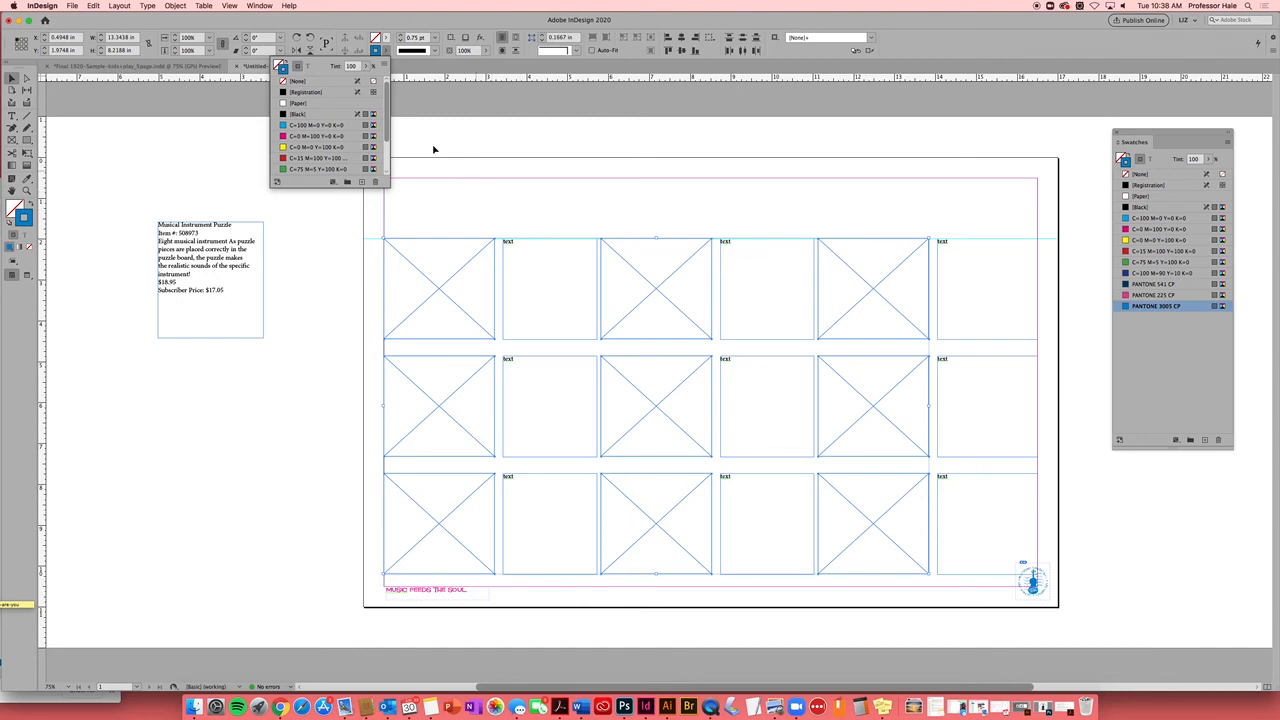
scroll(387, 150, down, 4)
click(325, 158)
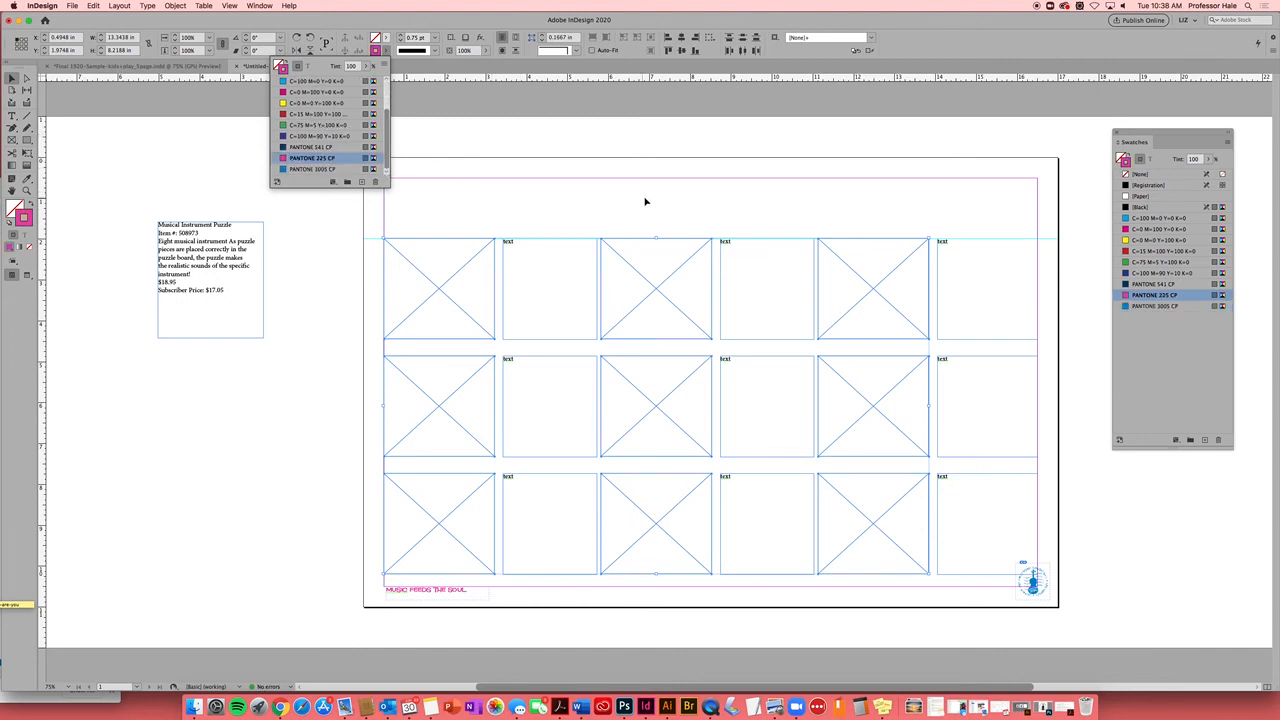
click(646, 203)
click(647, 203)
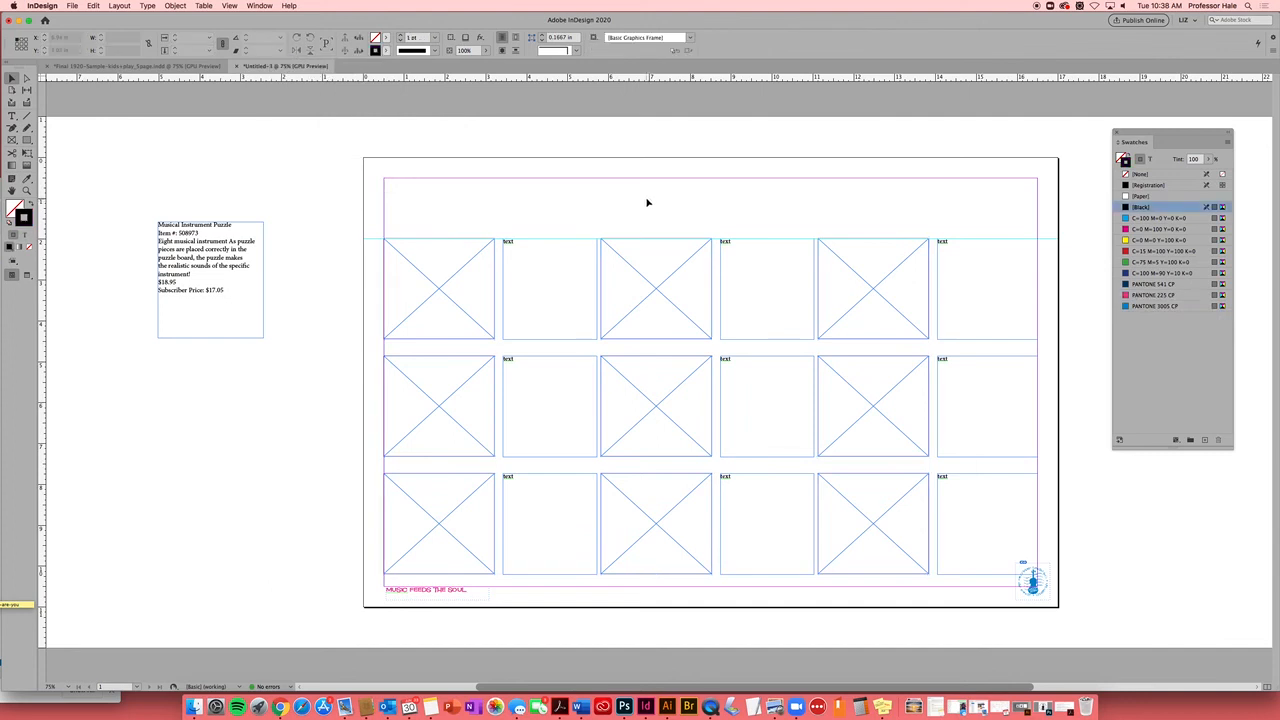
Set the pasteboard product description in Trebuchet MS
key(w)
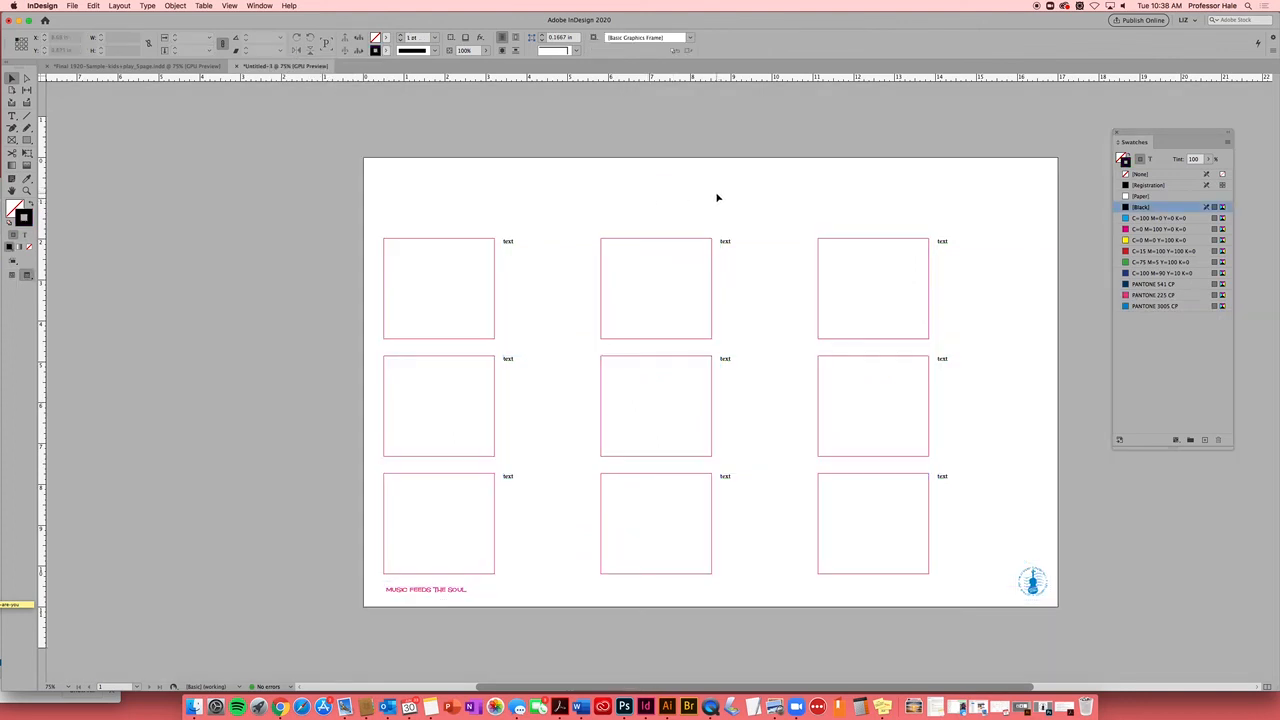
key(w)
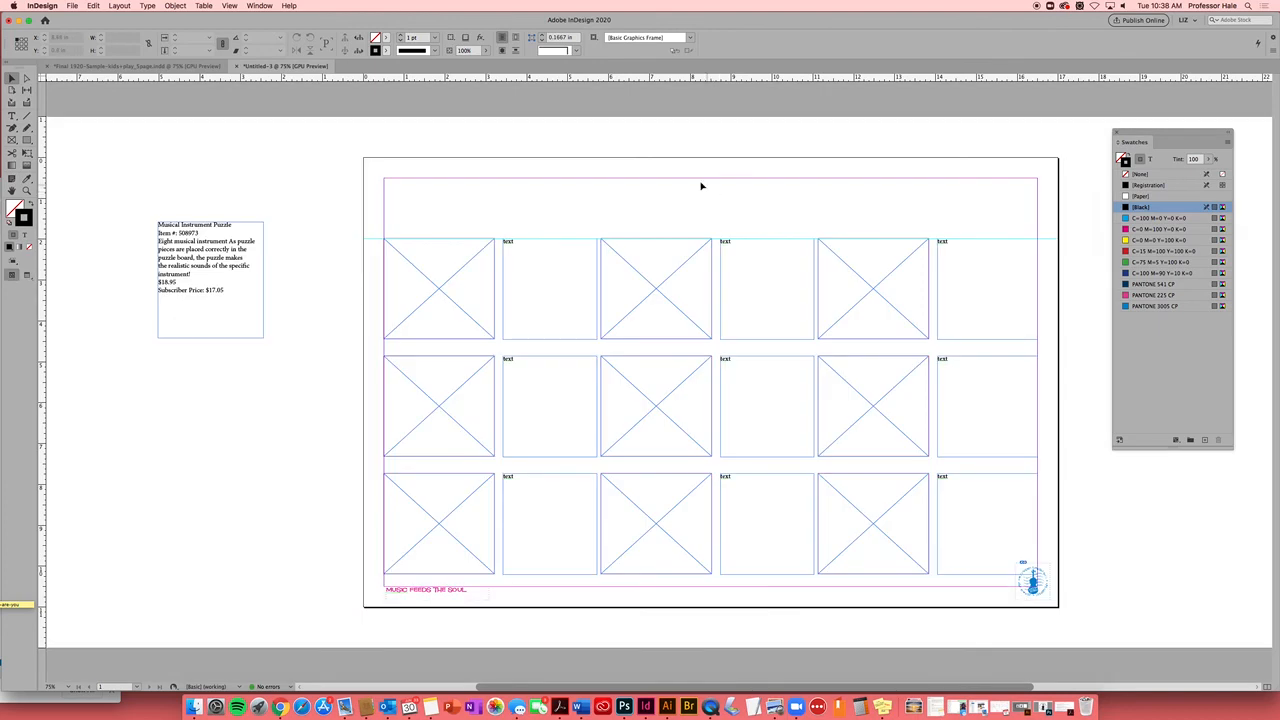
click(215, 240)
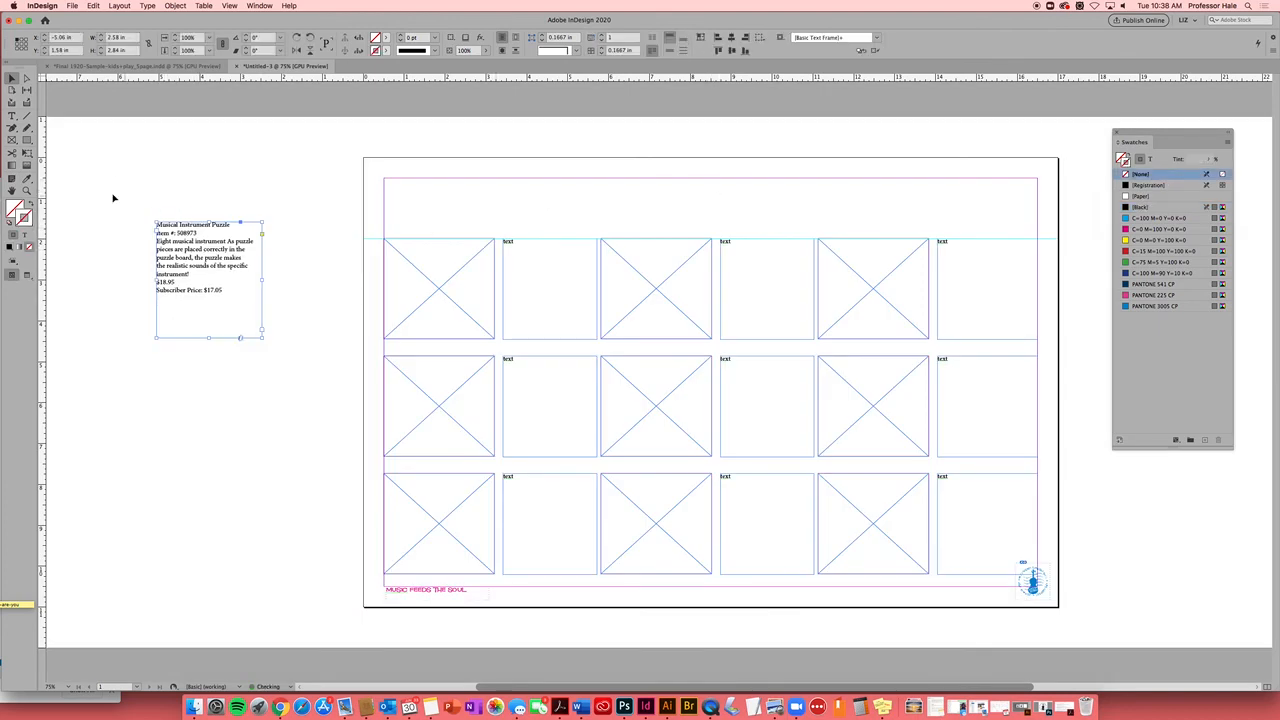
click(12, 116)
drag(222, 290, 161, 217)
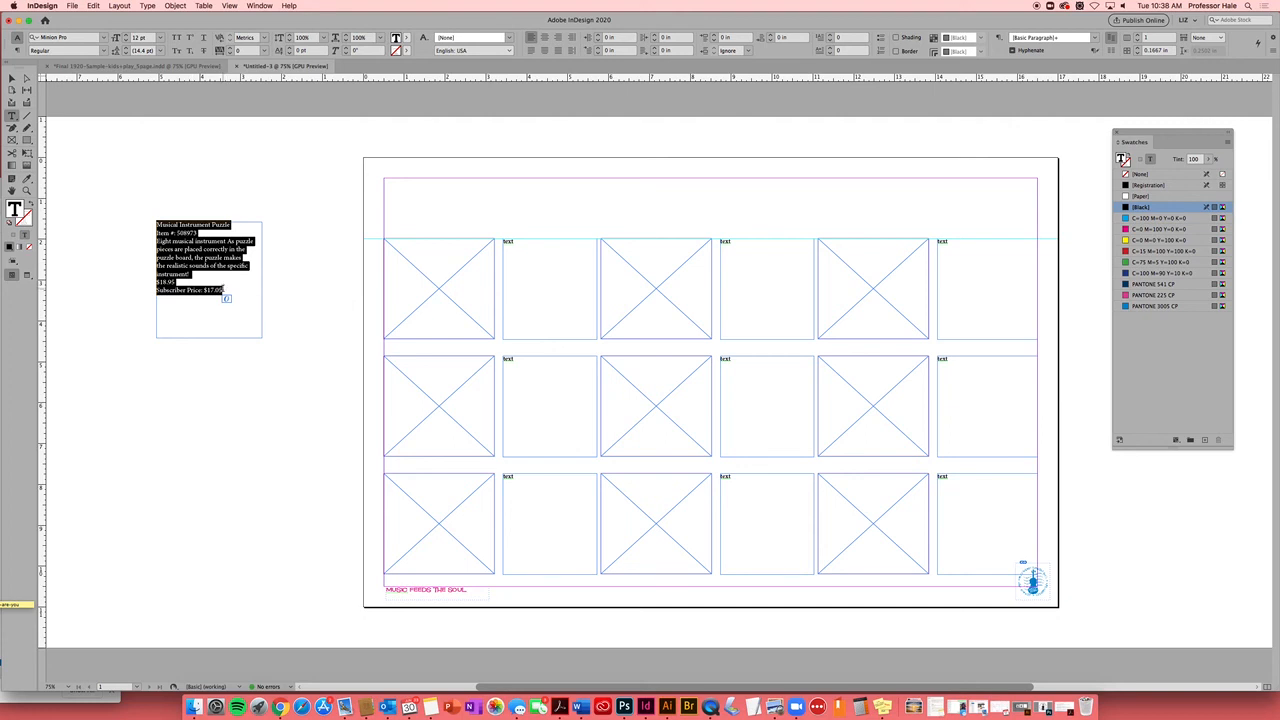
drag(222, 290, 185, 220)
click(104, 38)
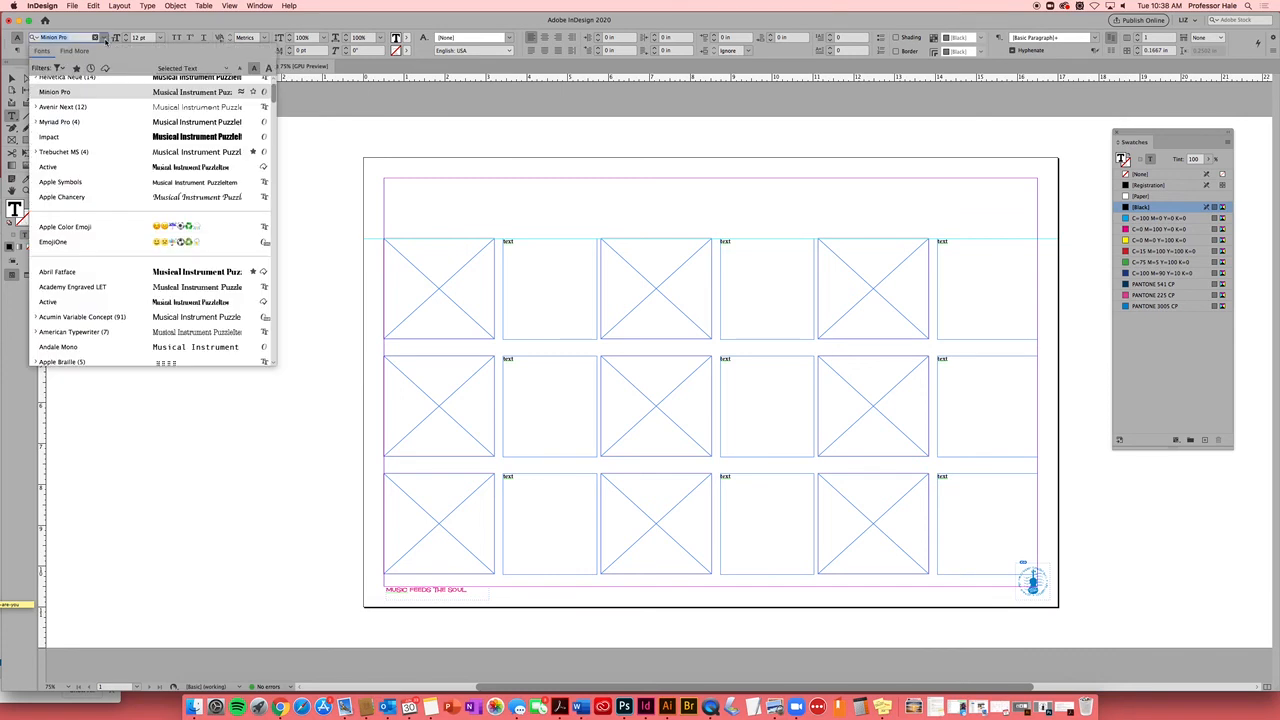
scroll(273, 93, up, 2)
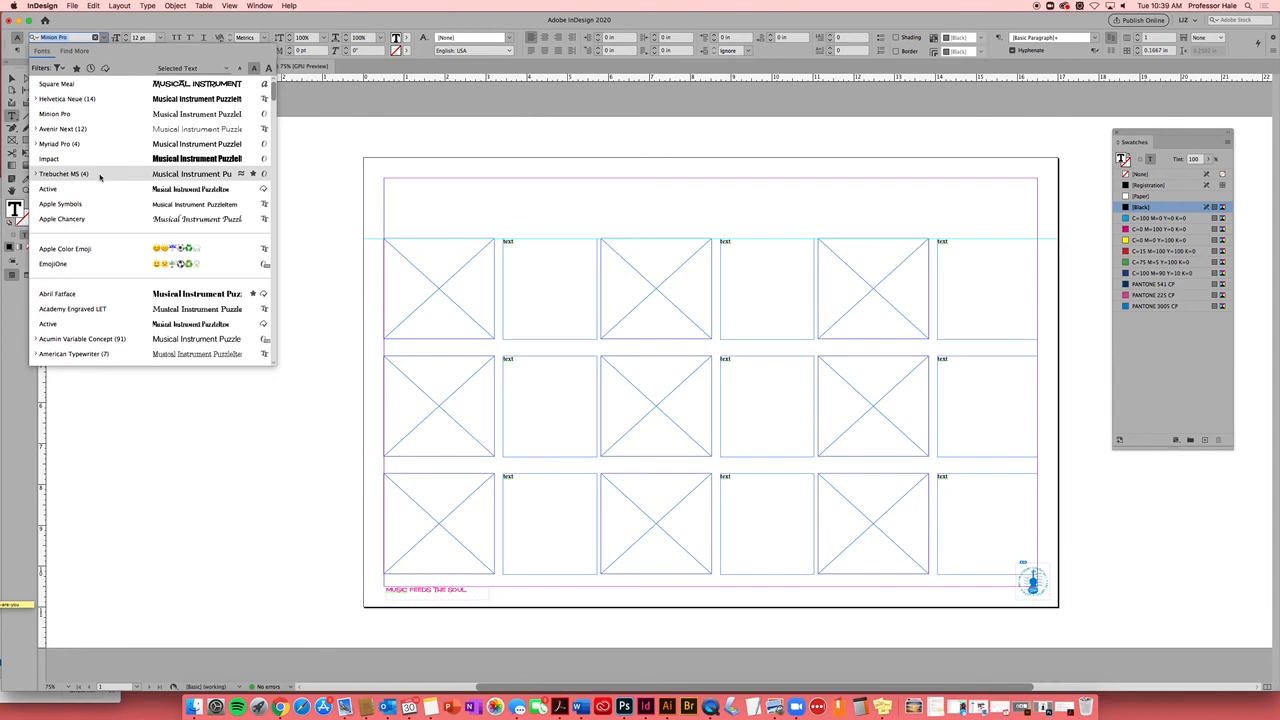
click(100, 180)
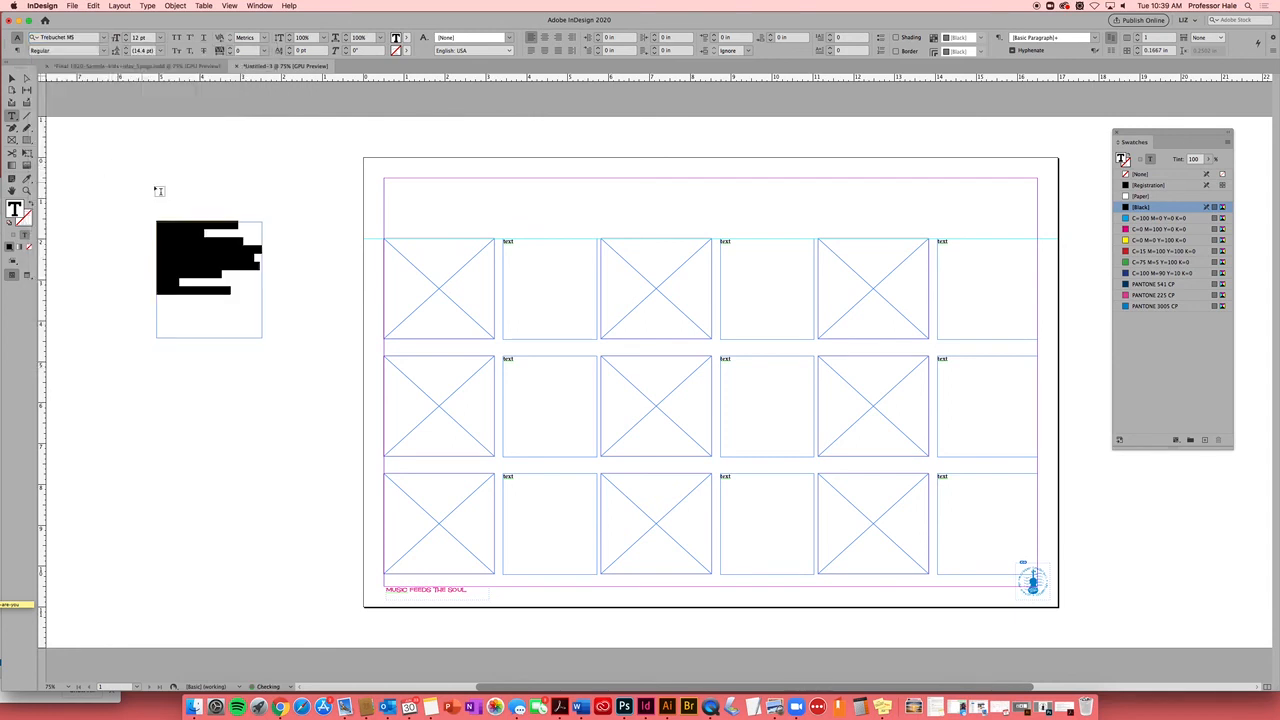
click(104, 52)
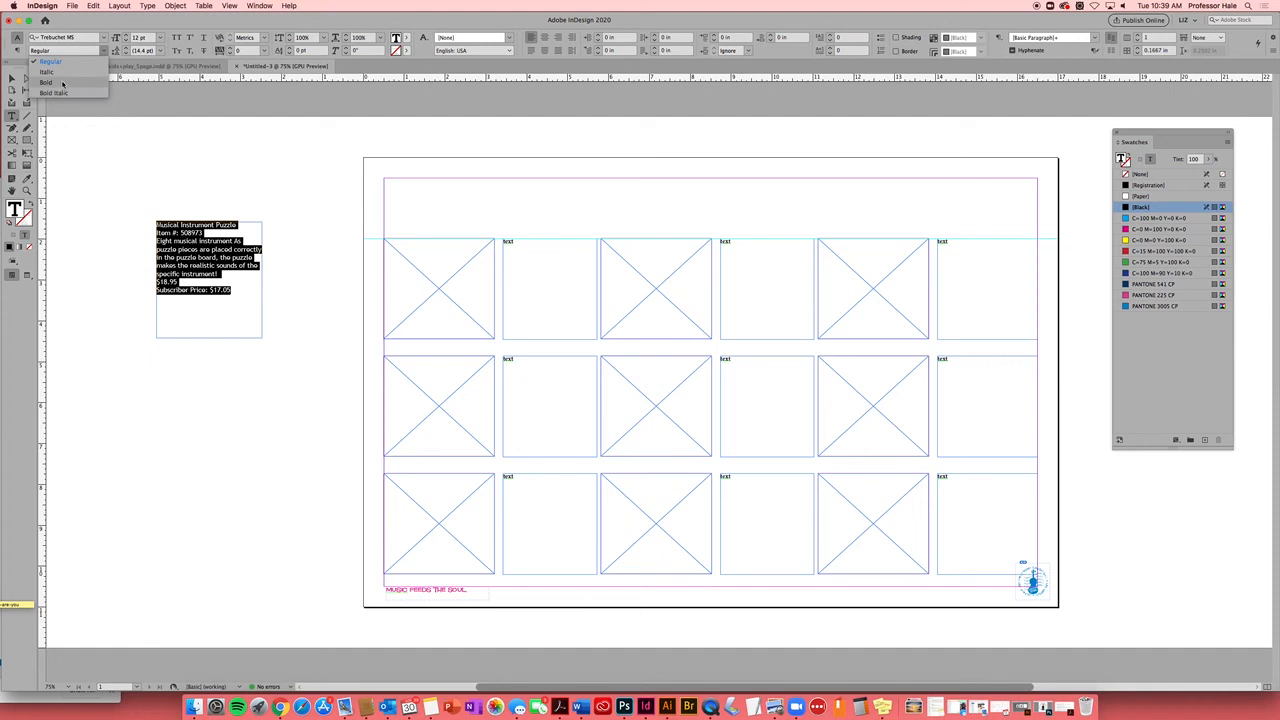
drag(114, 165, 119, 167)
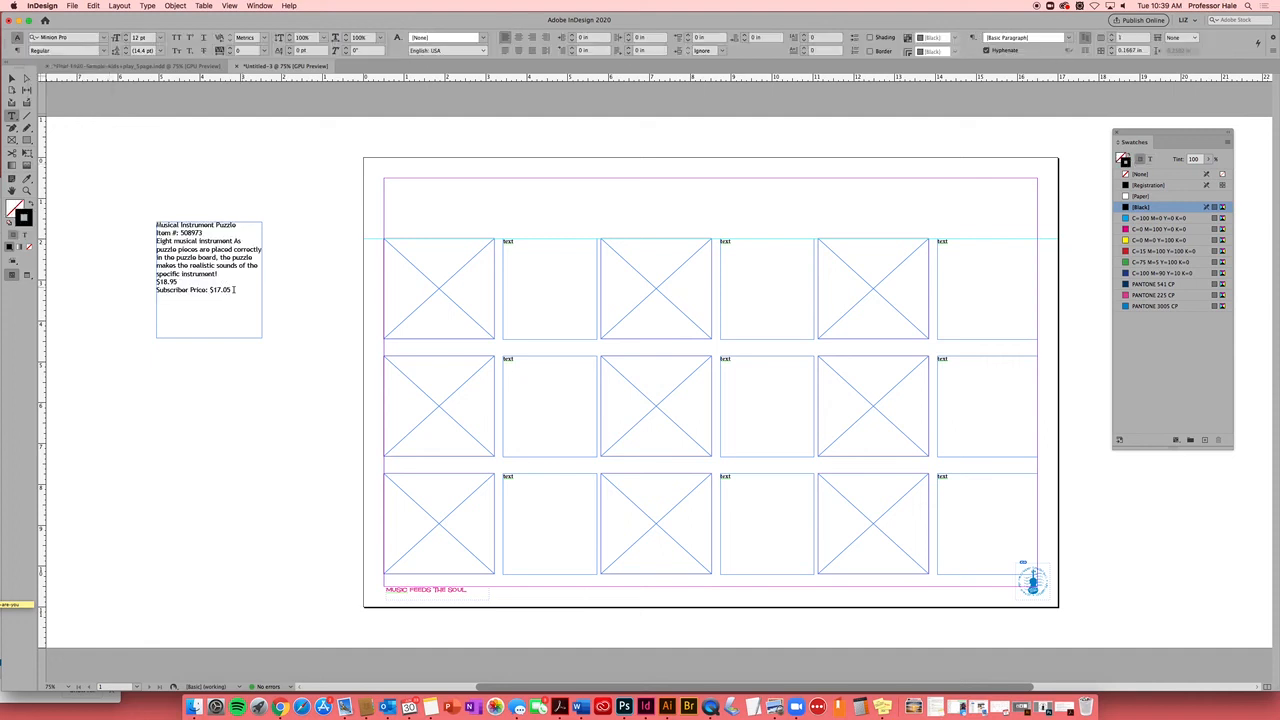
Set the description to 10 pt size with 14 pt leading
drag(232, 290, 152, 222)
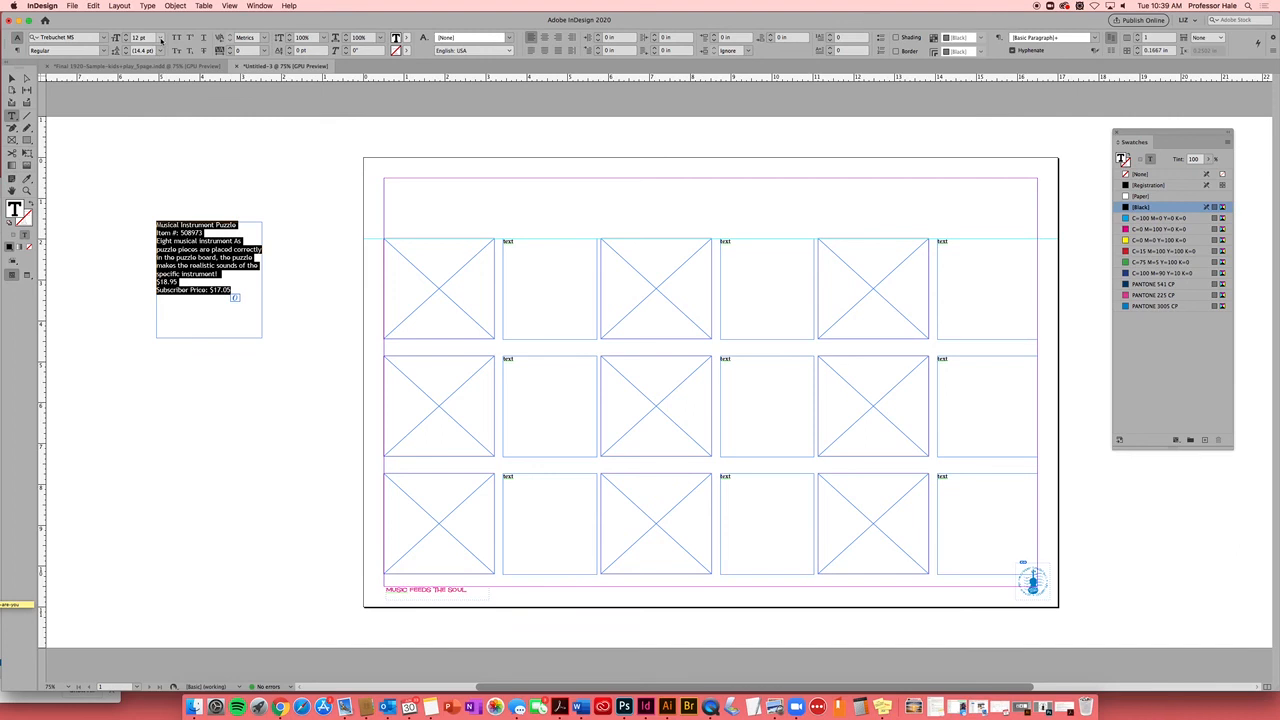
click(159, 40)
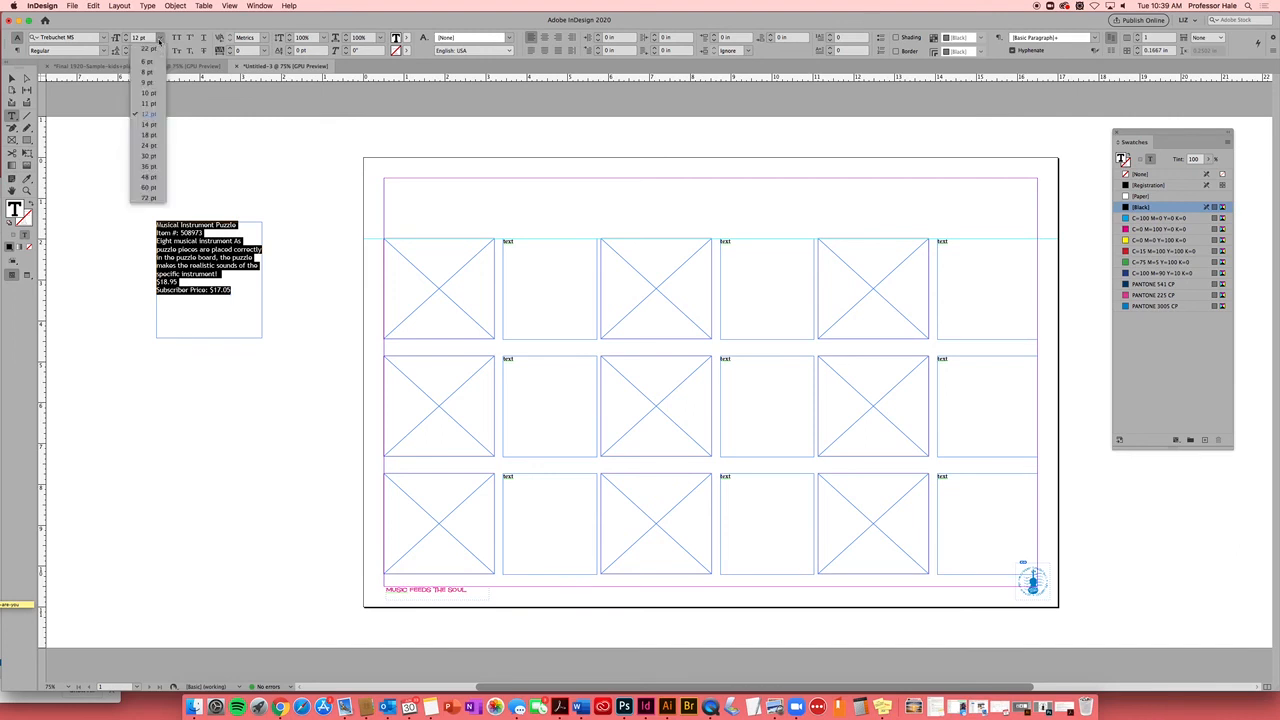
click(150, 94)
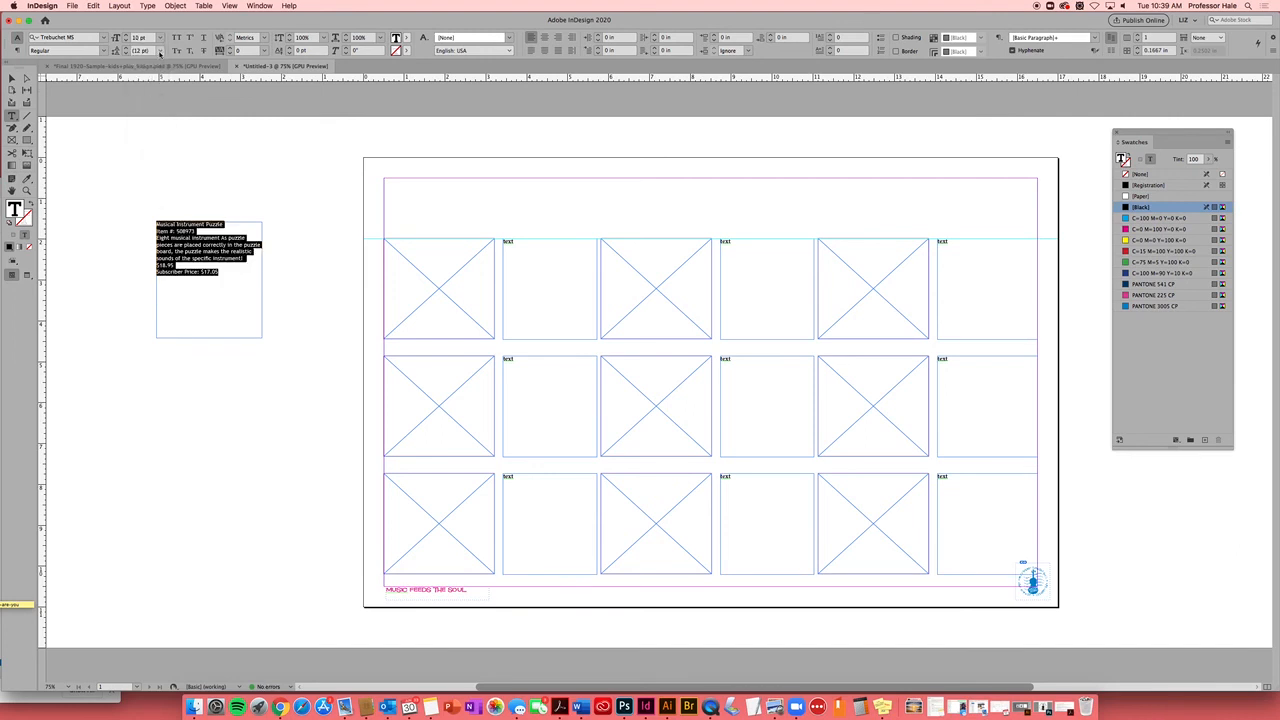
click(160, 52)
click(160, 52)
click(160, 52)
click(148, 137)
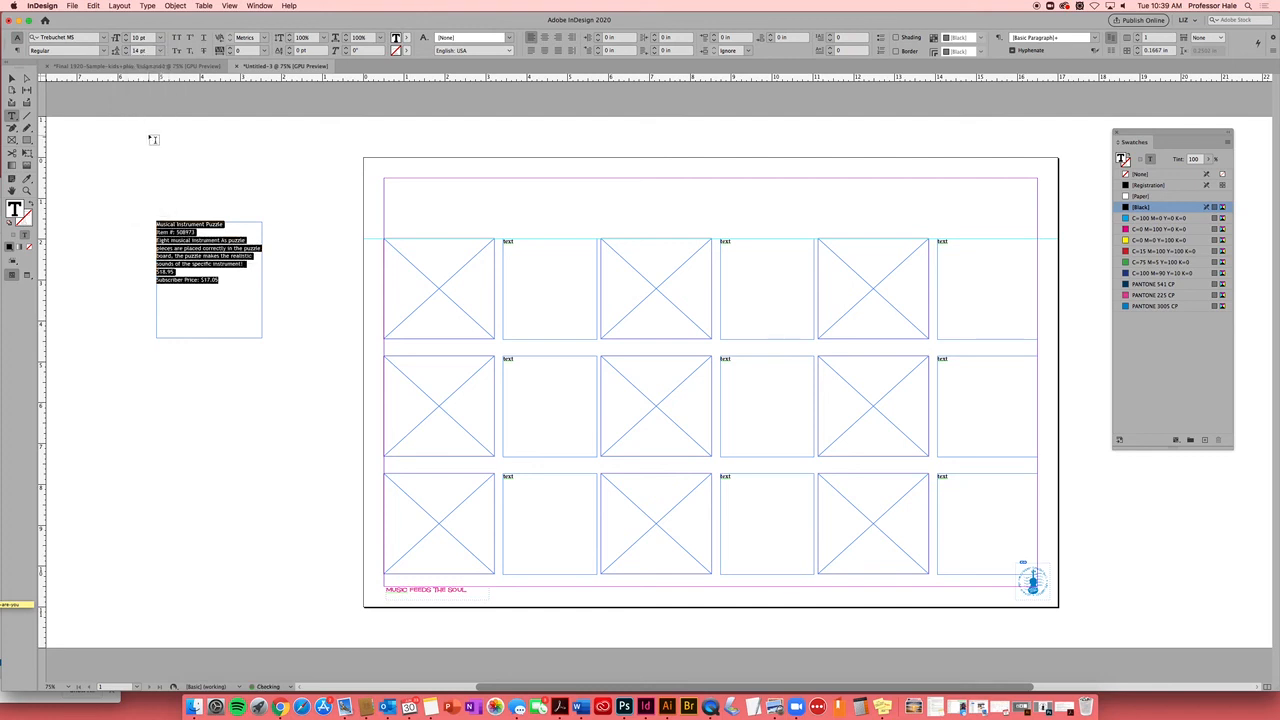
Reselect all of the description text for copying
click(12, 78)
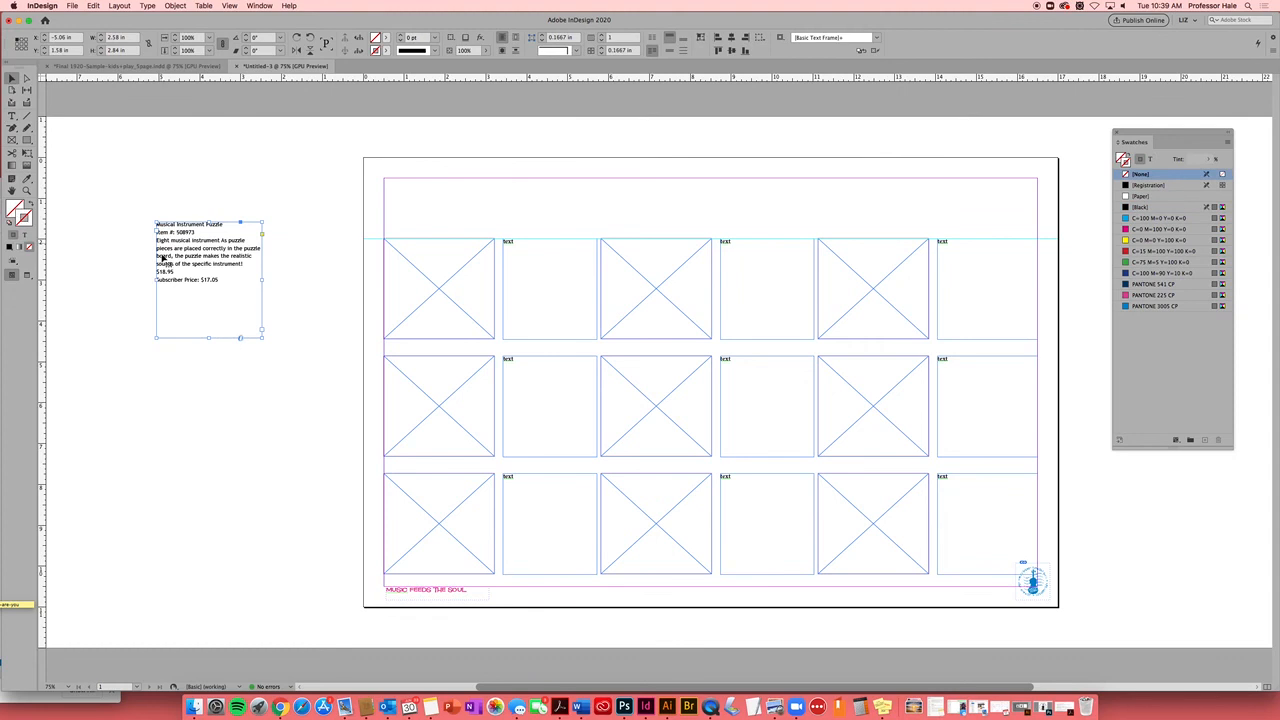
click(12, 116)
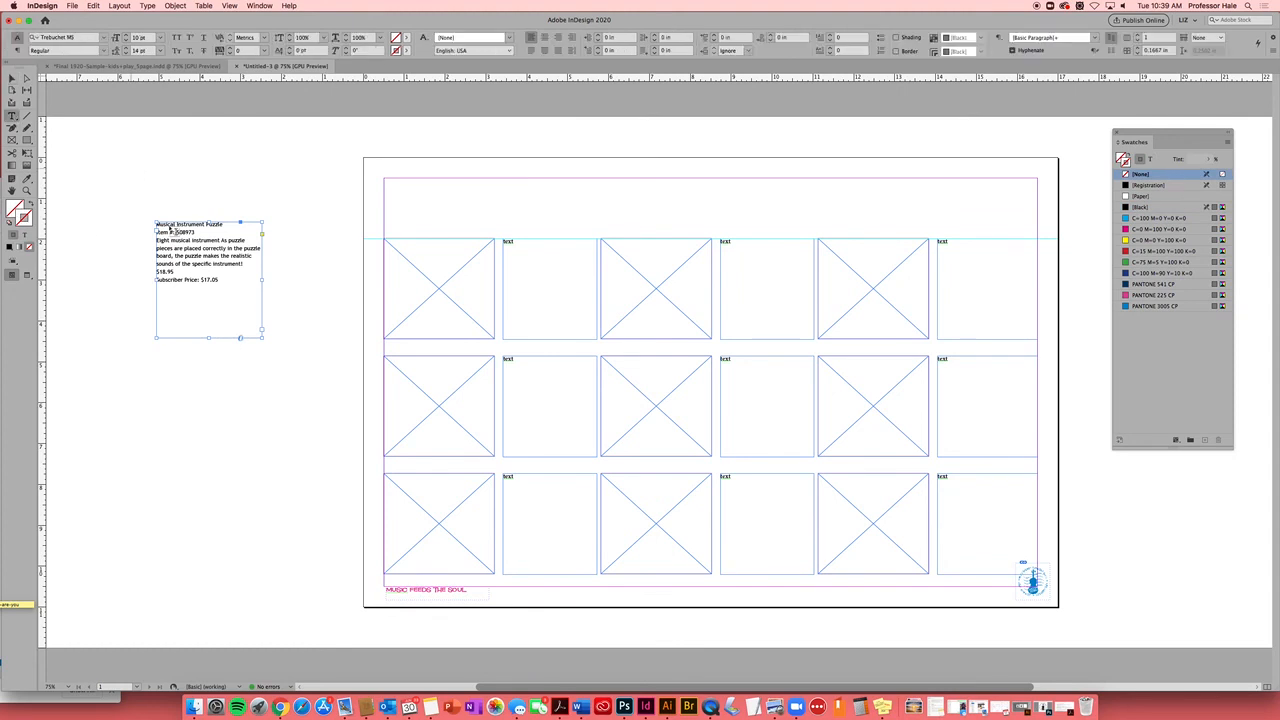
drag(221, 281, 150, 219)
key(super+c)
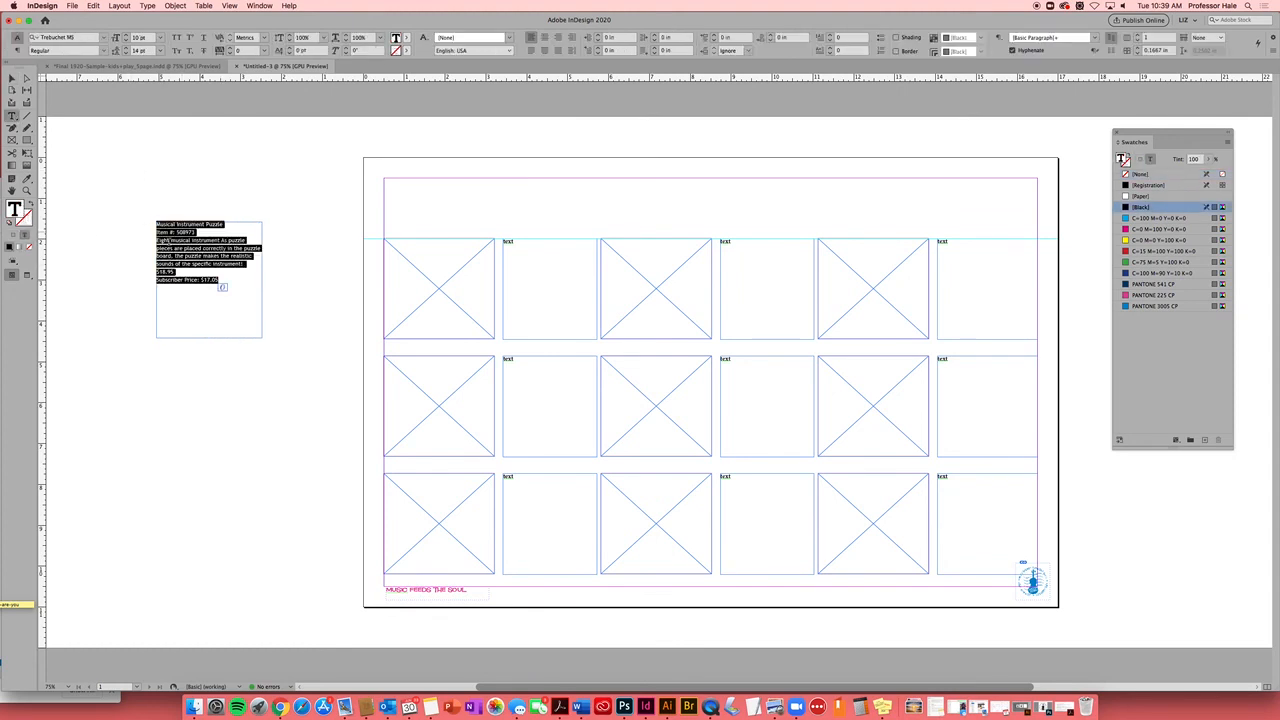
click(517, 241)
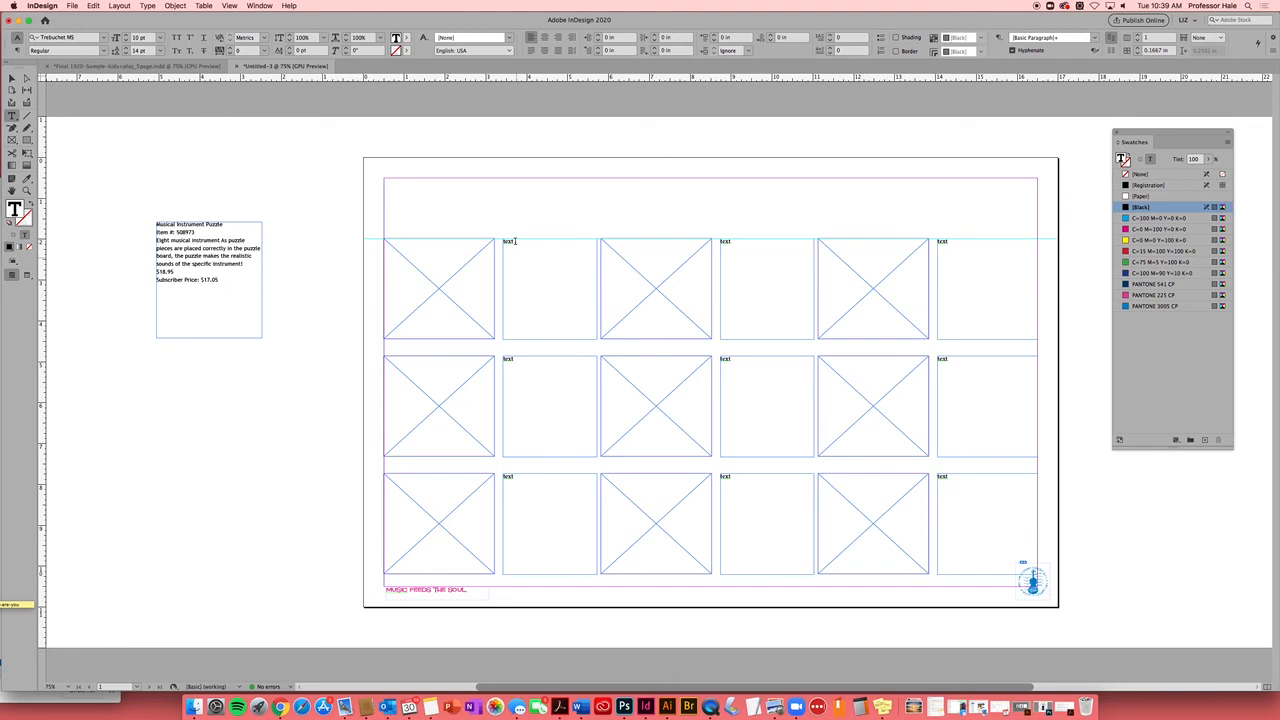
Paste the description into the first cell and make its title Bold 12 pt
drag(515, 241, 500, 241)
key(super+v)
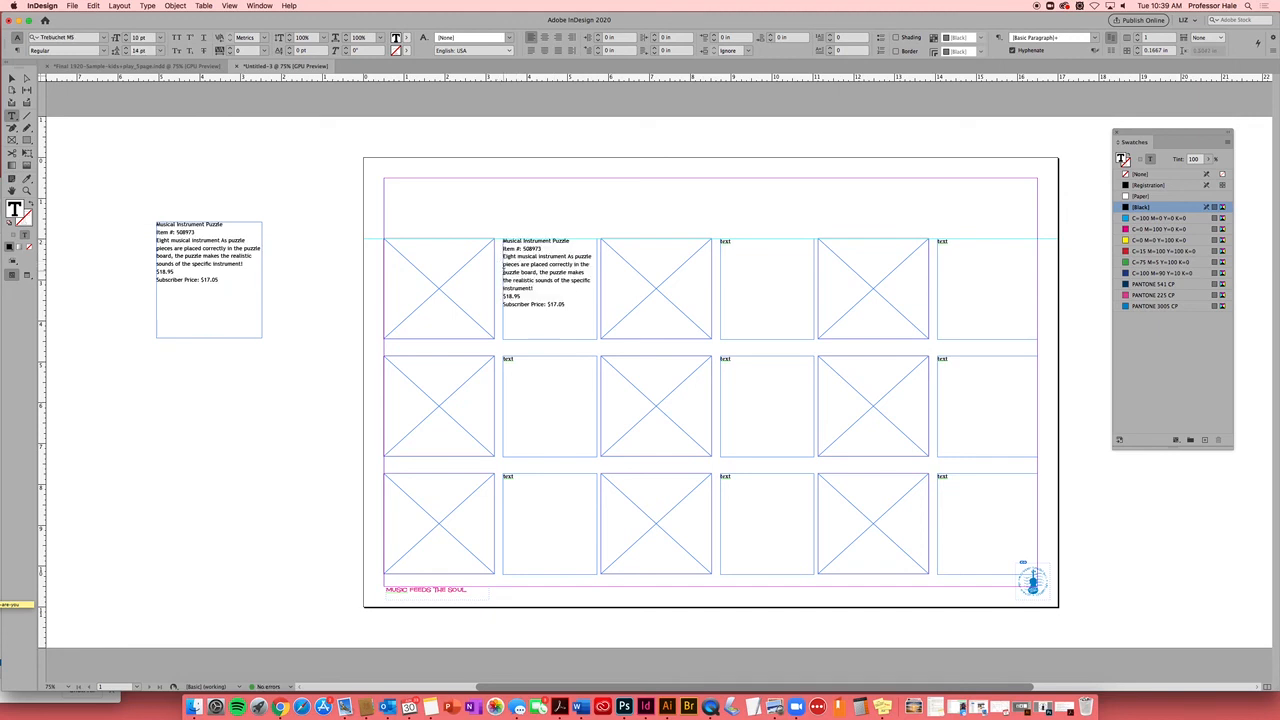
drag(572, 241, 502, 241)
click(320, 195)
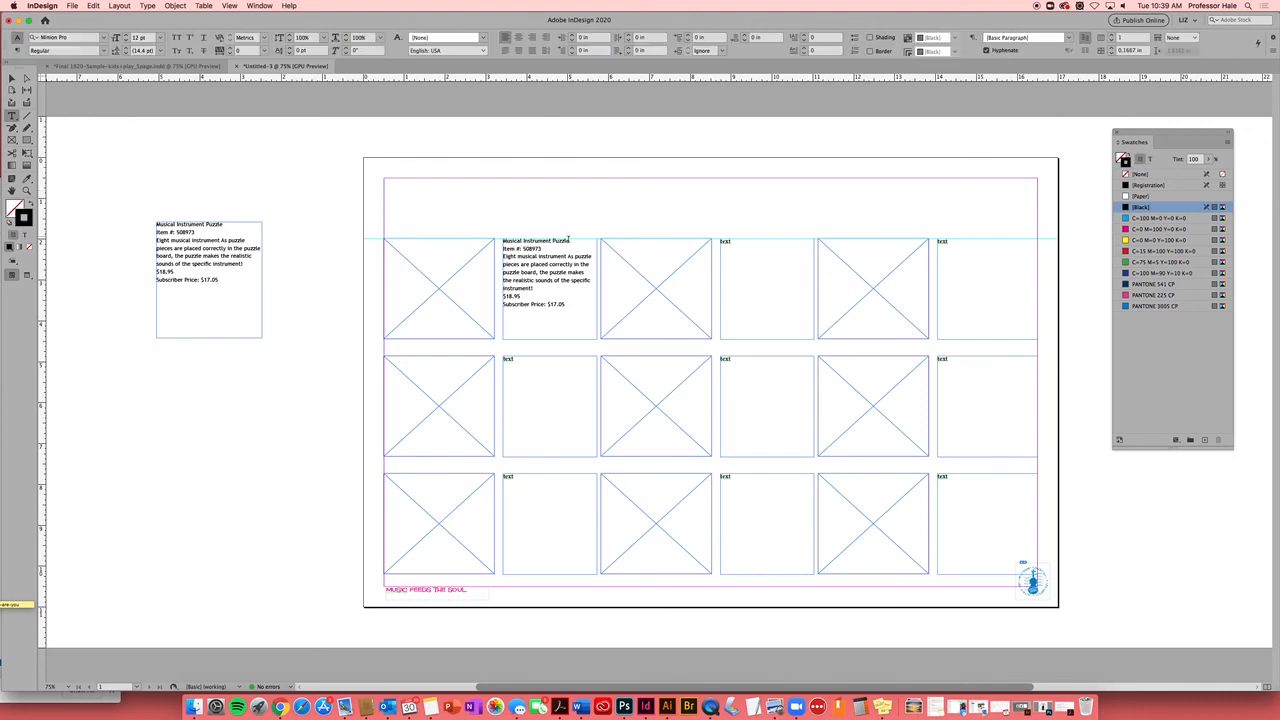
drag(570, 241, 497, 240)
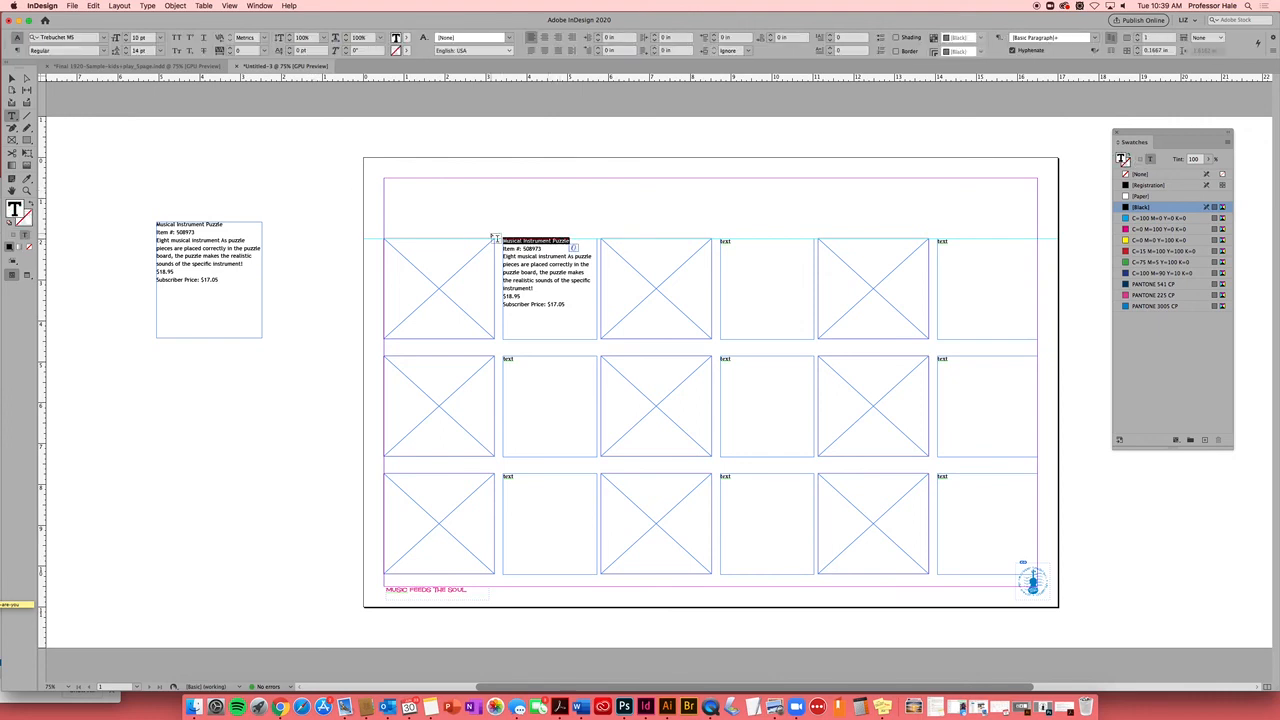
click(103, 50)
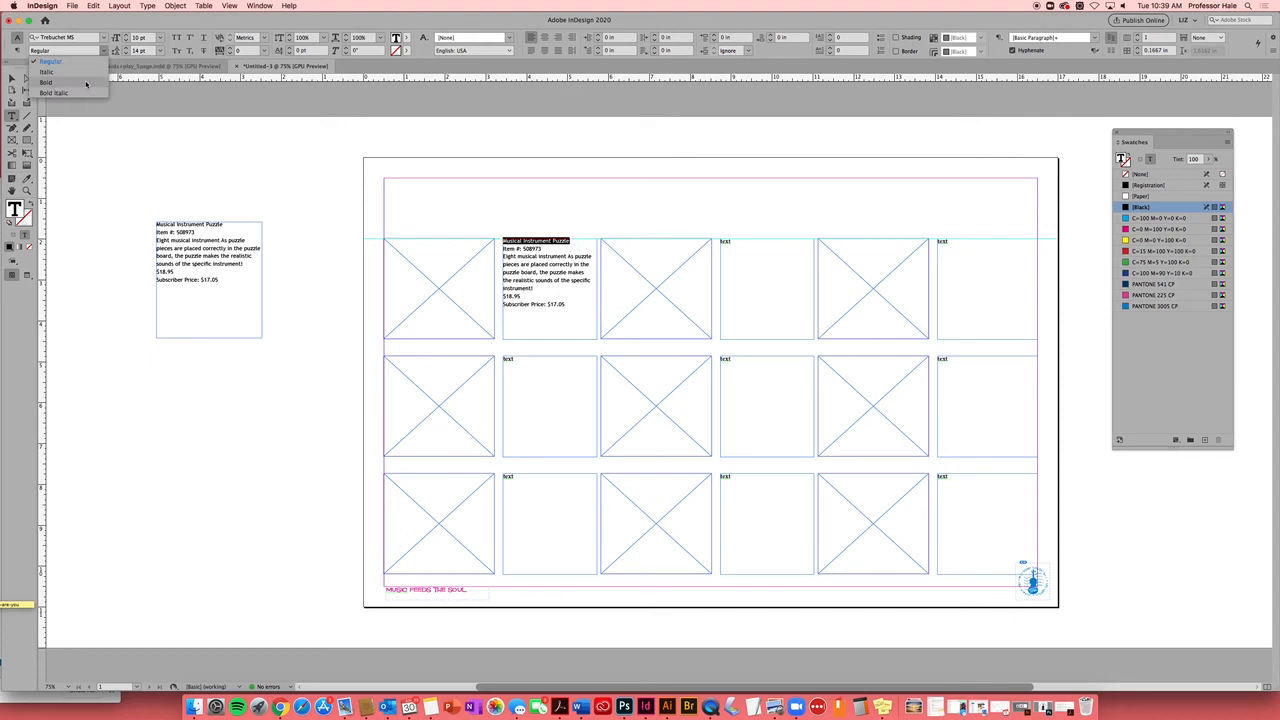
click(86, 84)
click(160, 37)
click(149, 114)
click(571, 237)
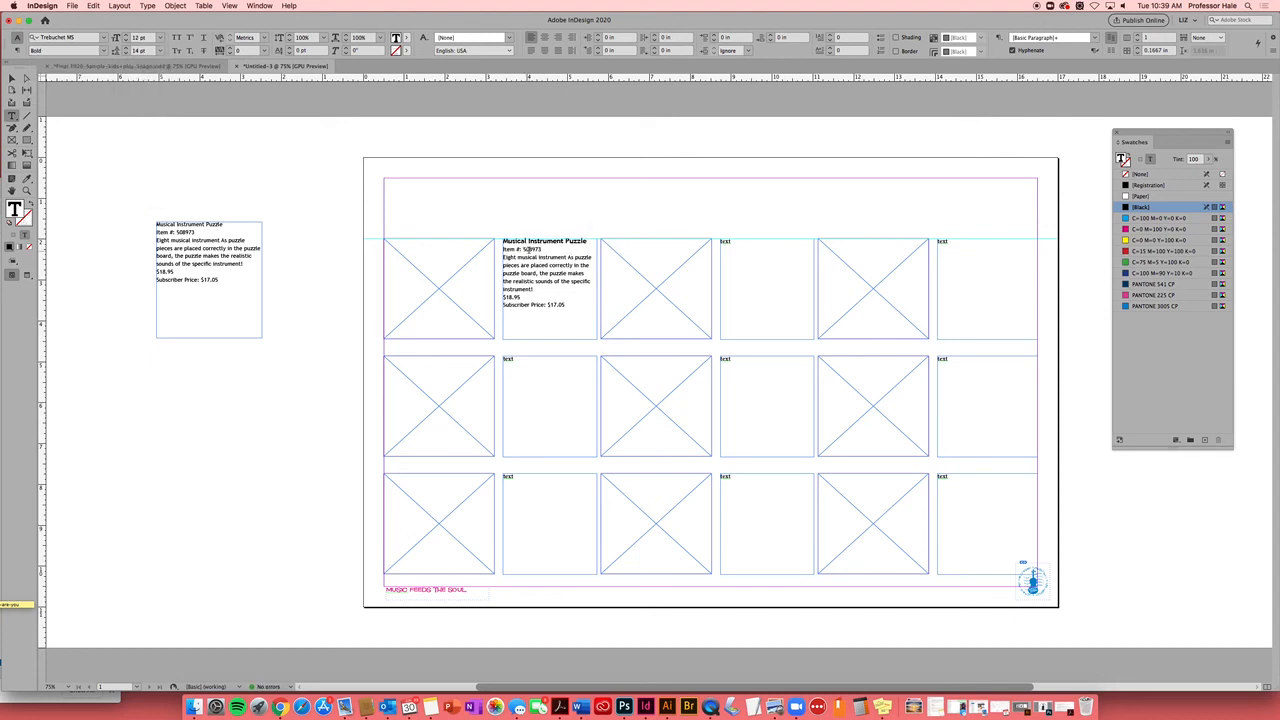
Color the title PANTONE 225 CP and italicize the Item # line
drag(590, 241, 500, 242)
click(1166, 296)
click(548, 251)
drag(544, 249, 503, 249)
click(104, 51)
click(60, 72)
click(547, 253)
Resize the listing text to 12 pt, keeping the Musical Instrument Puzzle heading at 12 pt
drag(567, 305, 500, 240)
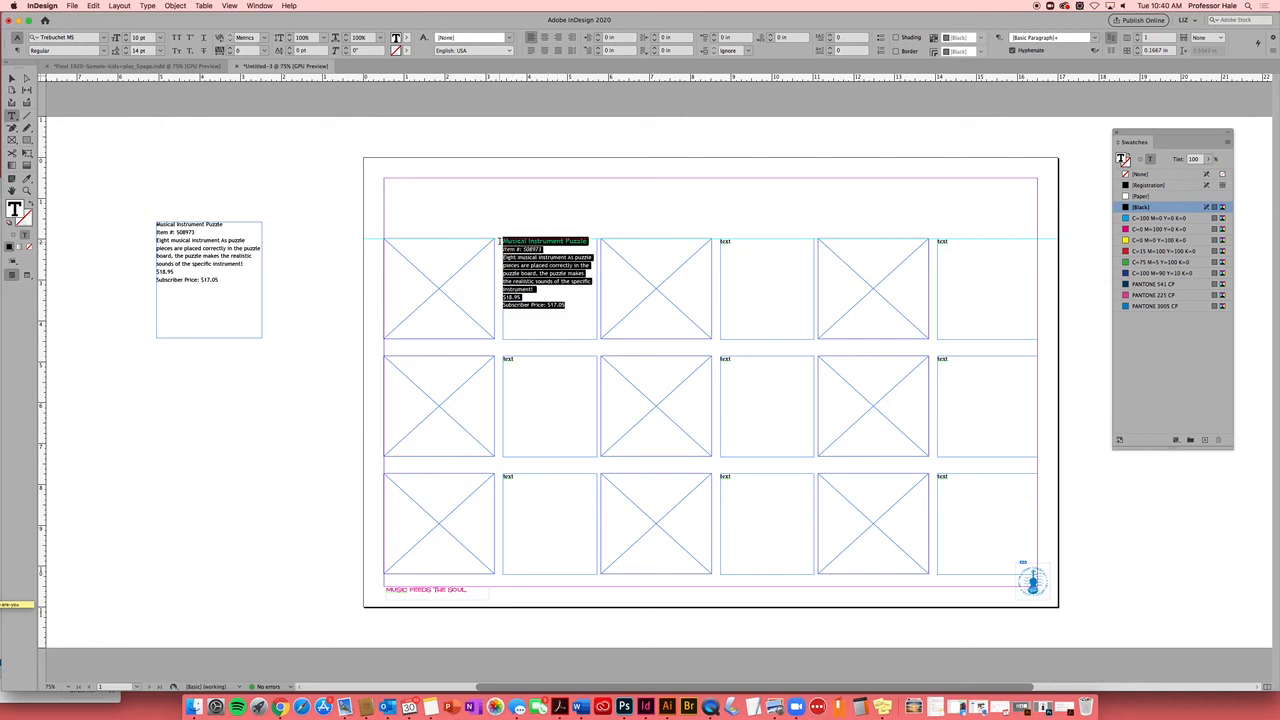
click(157, 38)
click(148, 116)
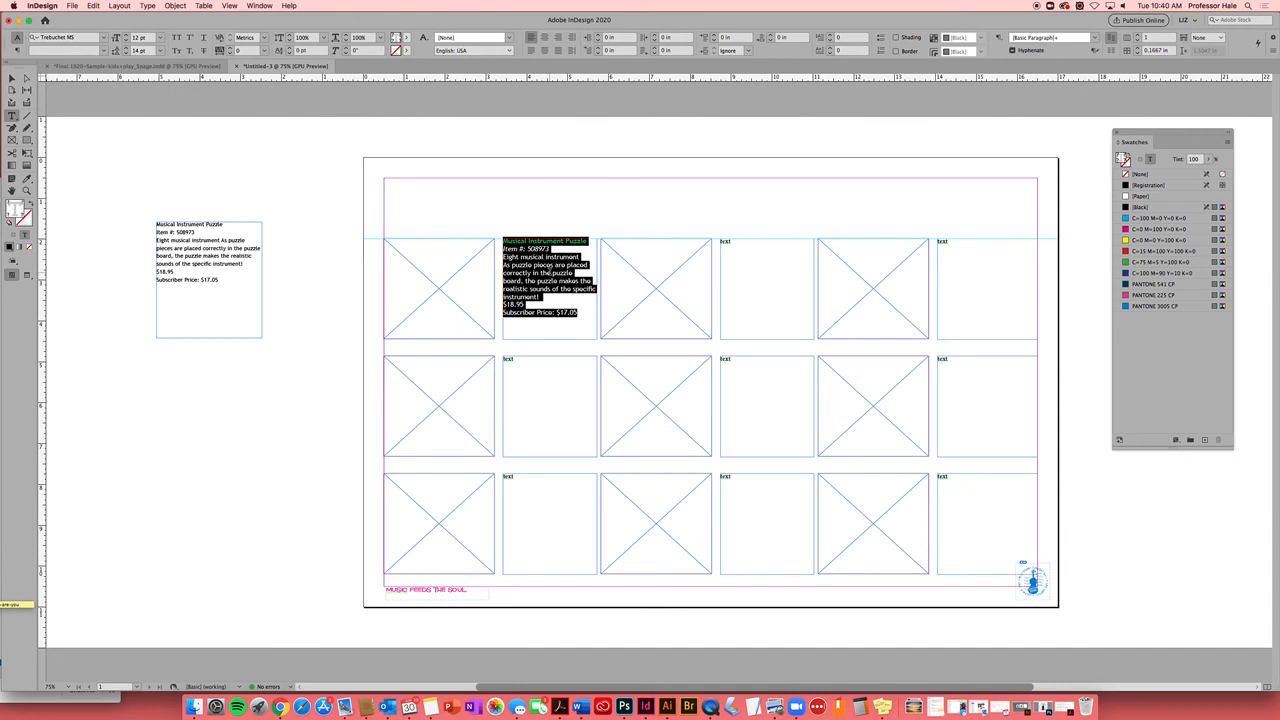
drag(531, 241, 502, 242)
click(161, 38)
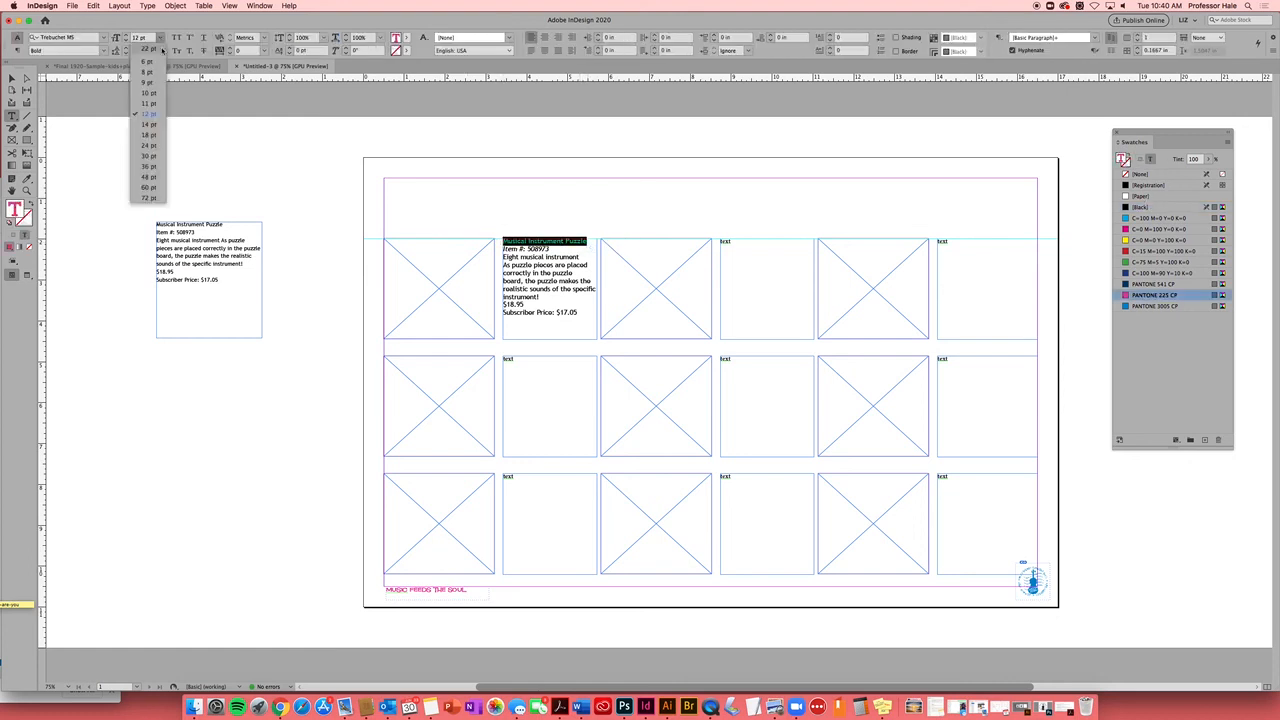
click(153, 125)
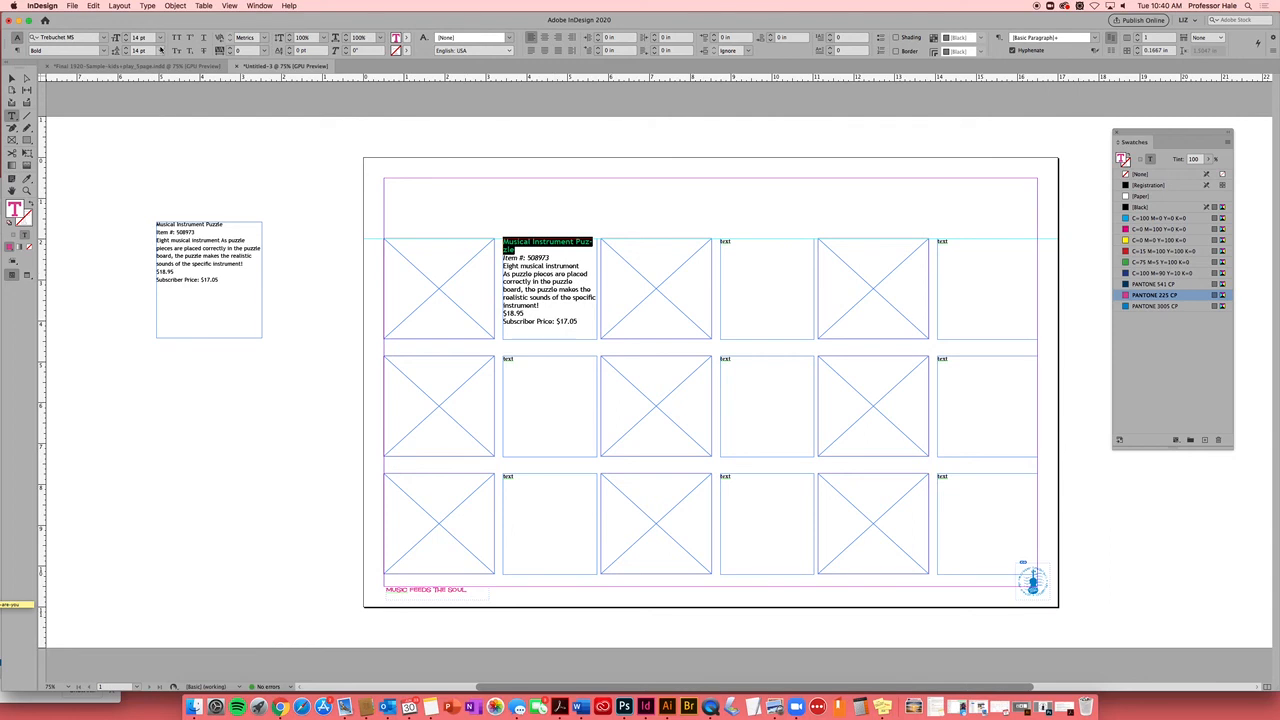
click(160, 50)
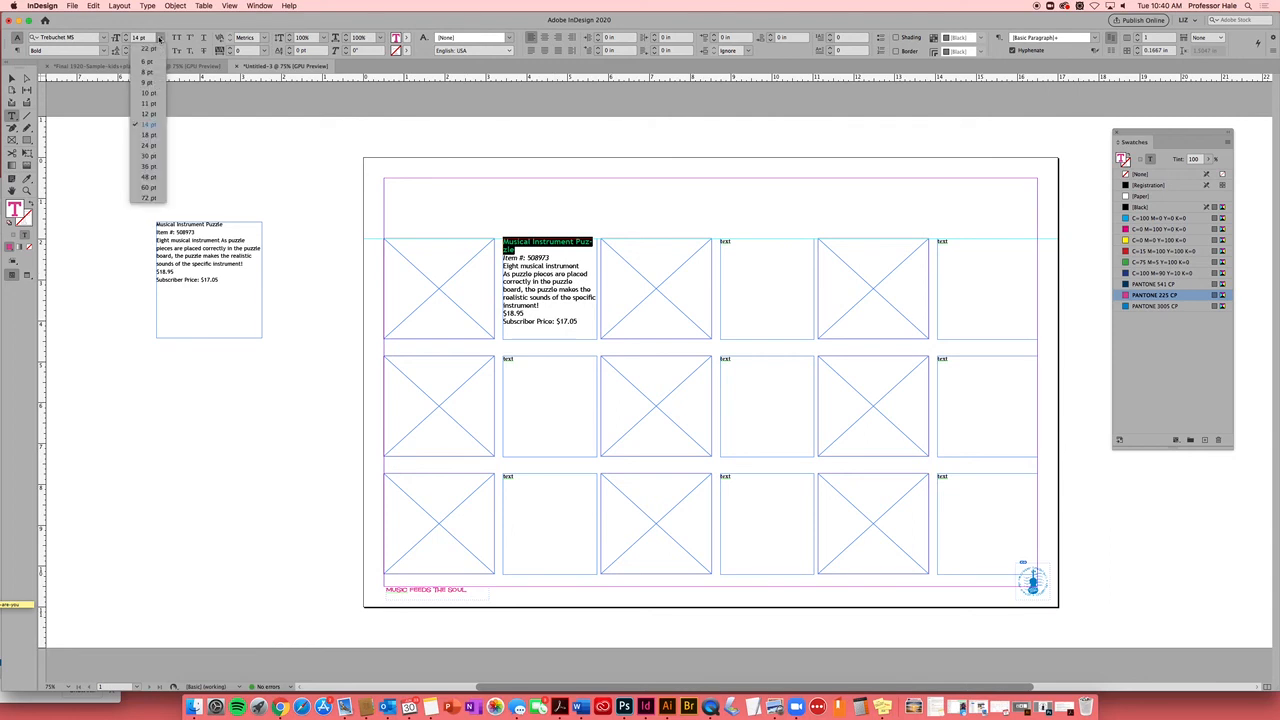
click(151, 115)
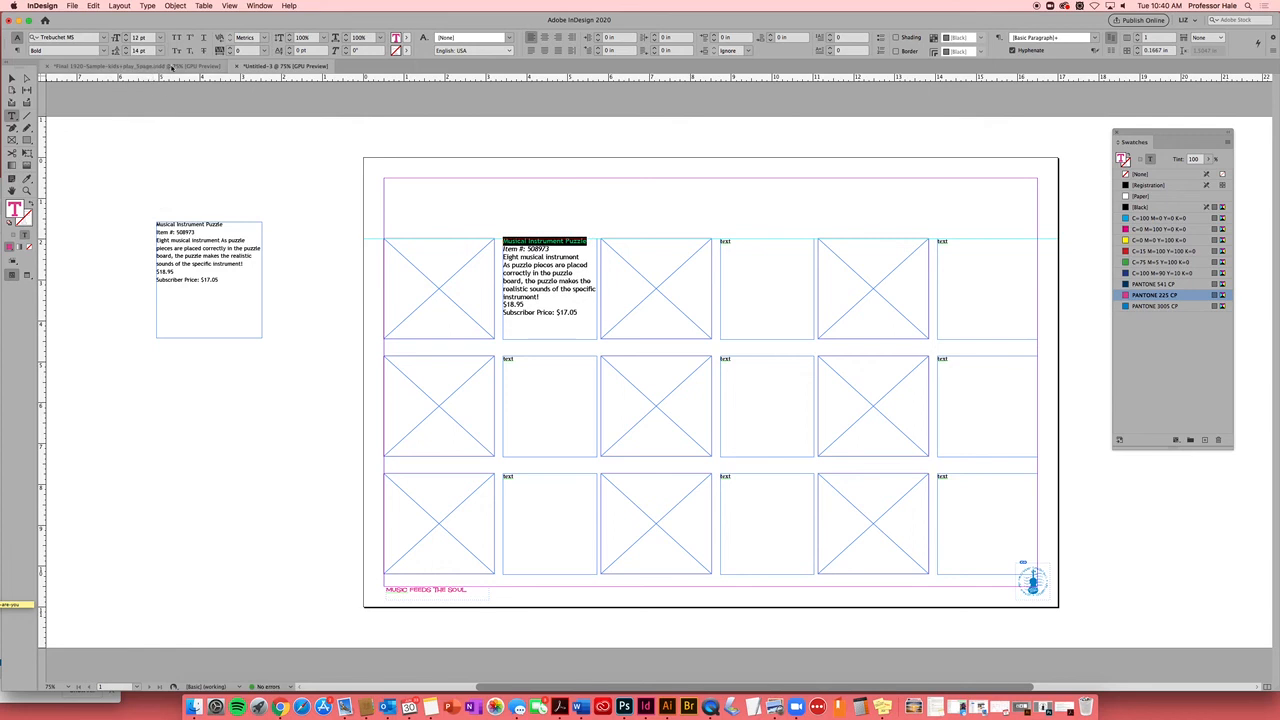
click(549, 250)
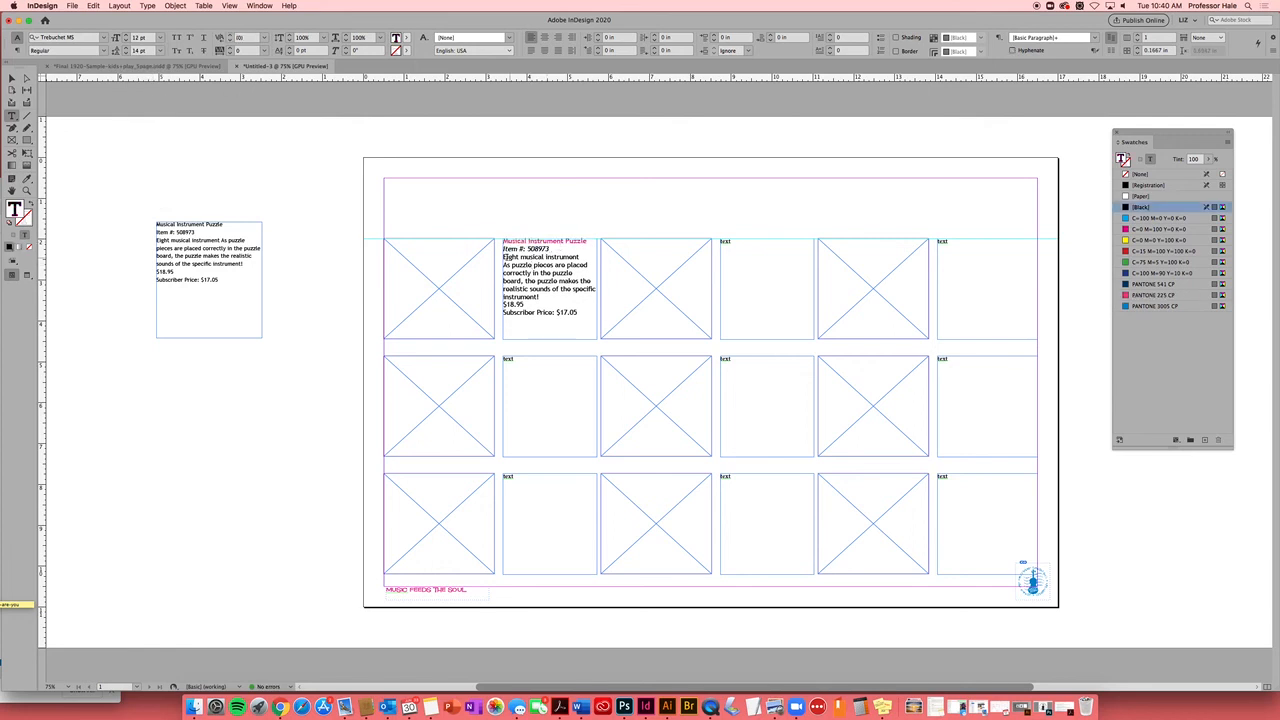
Make the description italic and the Item #: 508973 line bold italic
drag(504, 257, 548, 304)
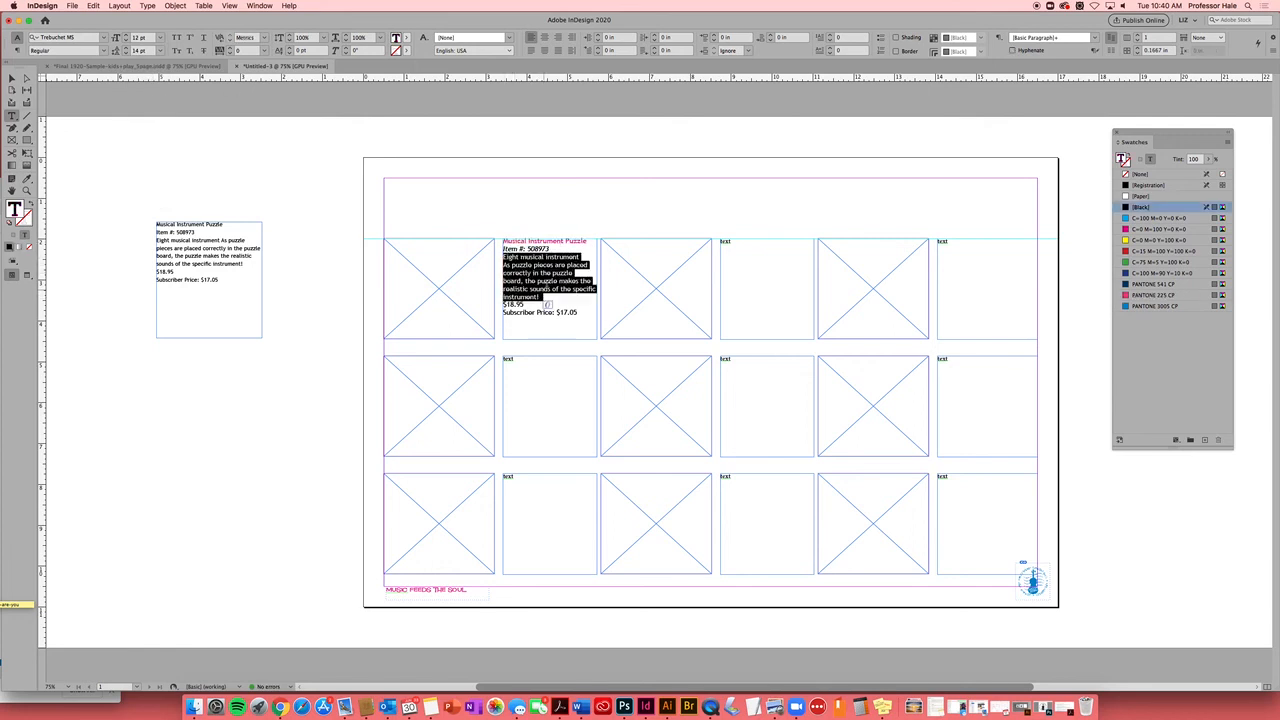
click(102, 50)
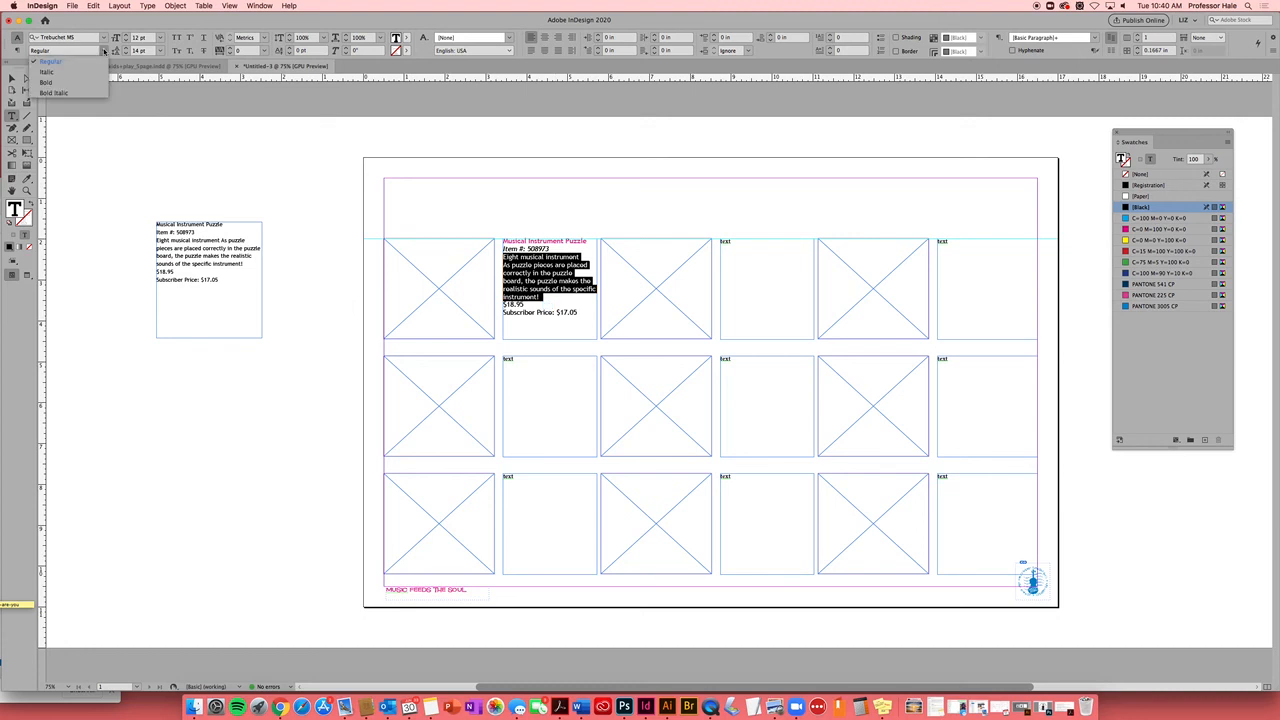
click(70, 72)
click(542, 297)
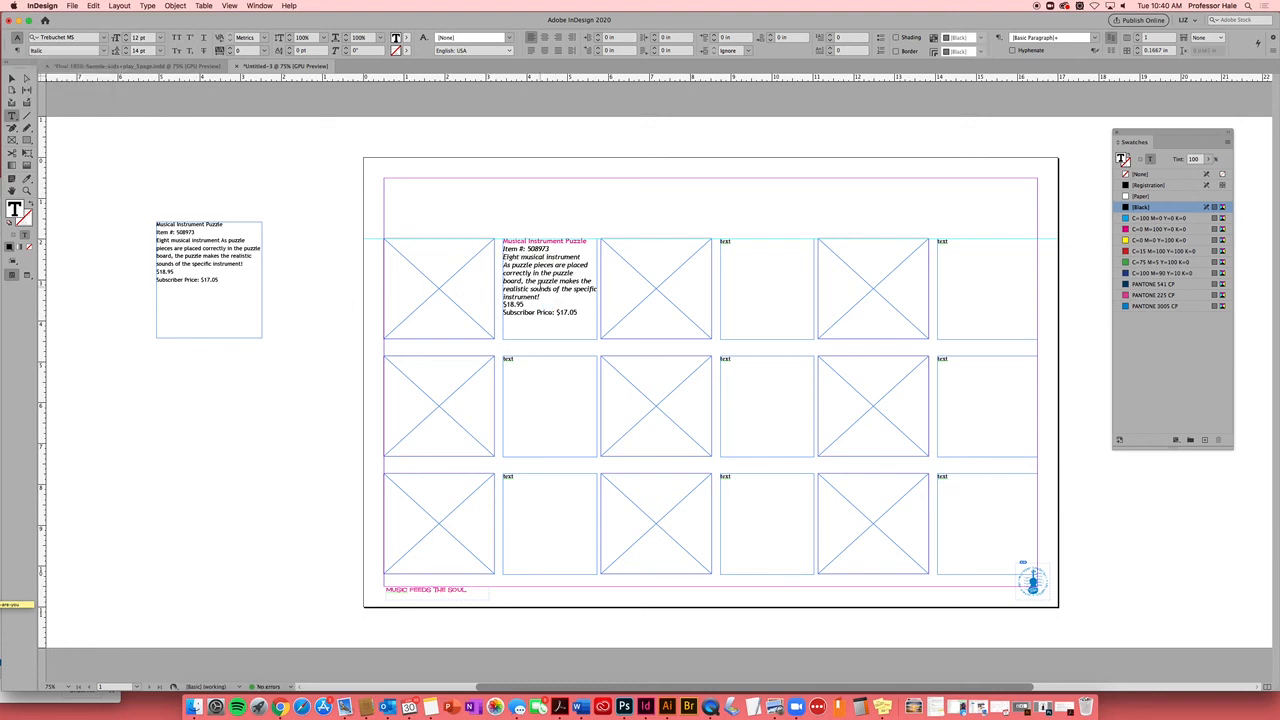
drag(552, 248, 499, 248)
click(104, 50)
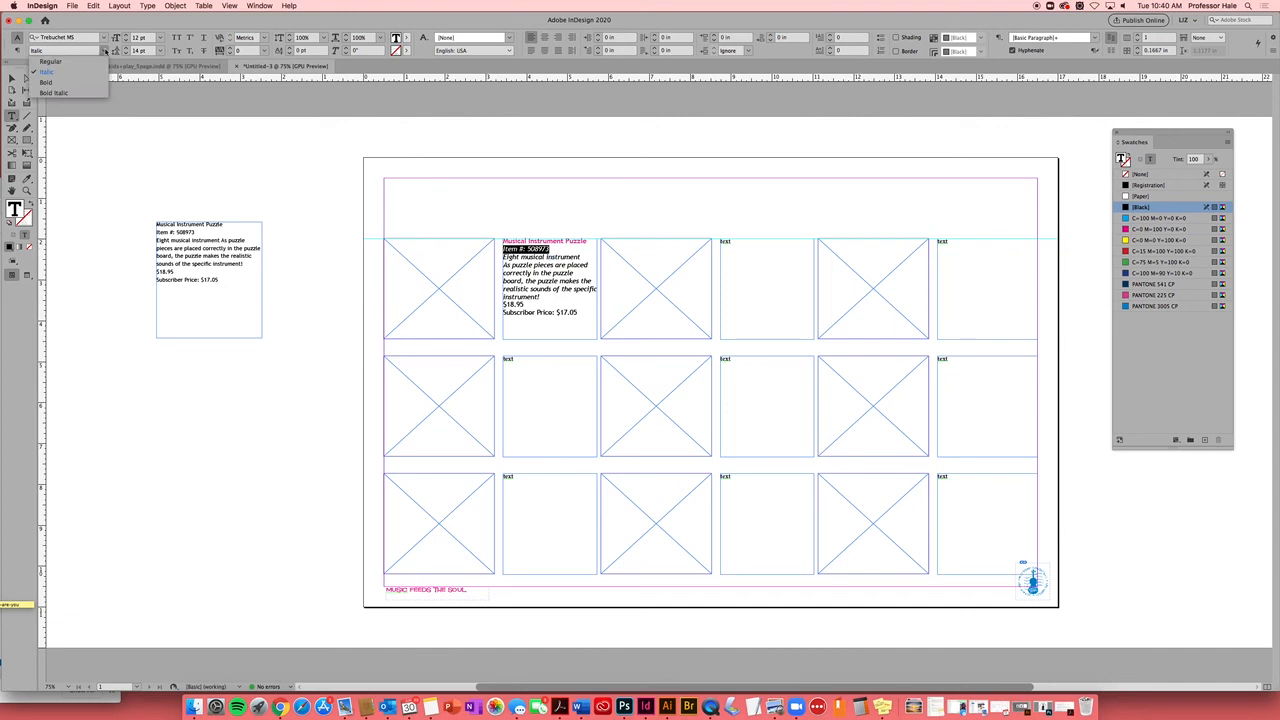
click(70, 96)
Enlarge the $18.95 and Subscriber Price: $17.05 lines to 14 pt
drag(532, 306, 500, 304)
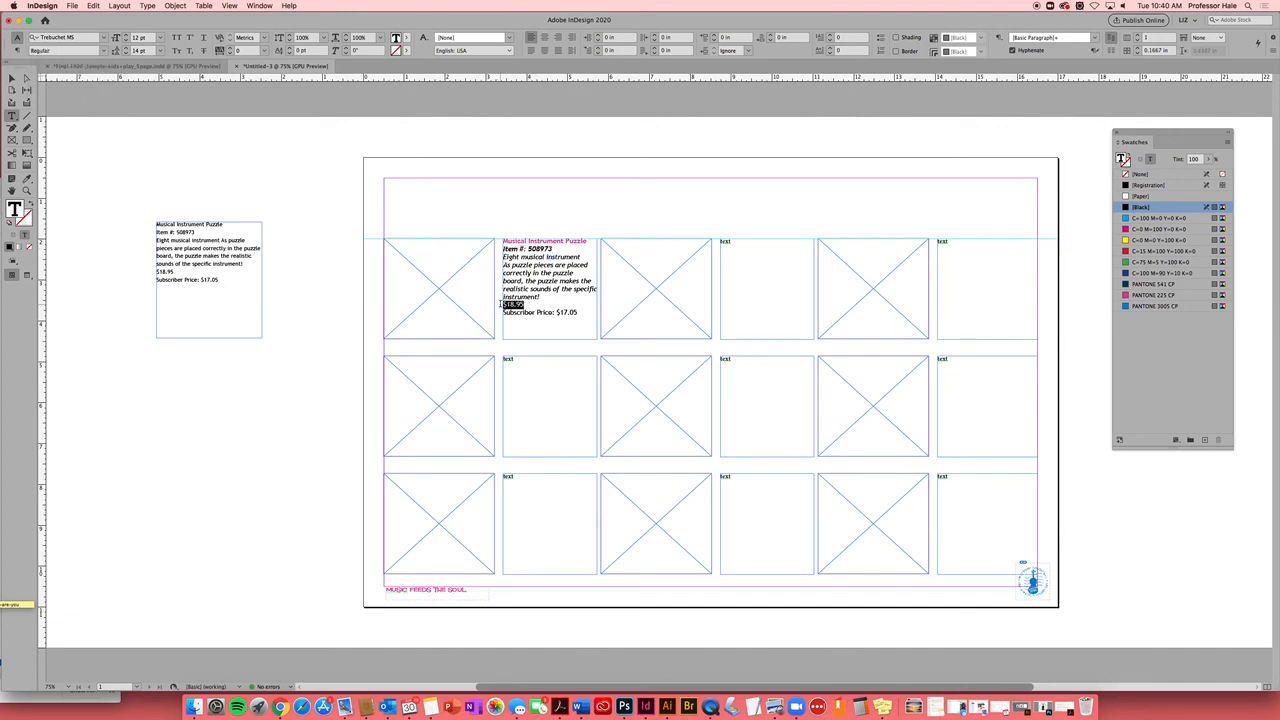
click(161, 38)
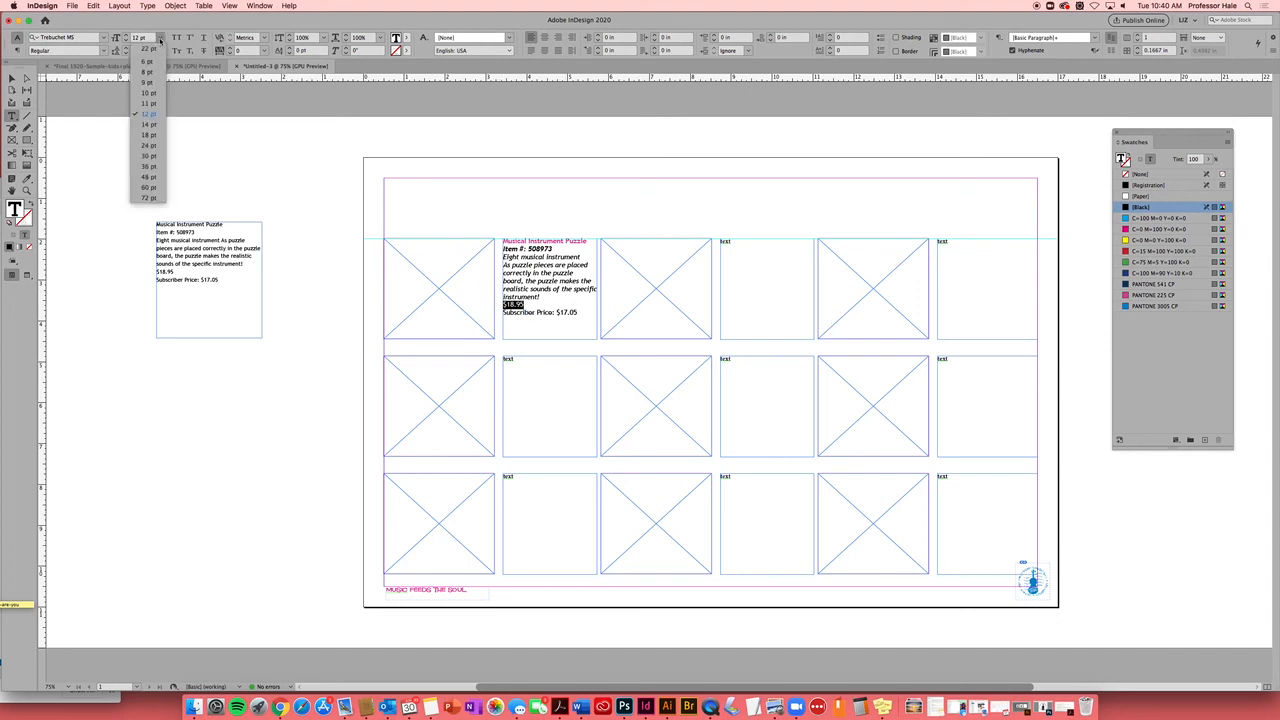
click(152, 123)
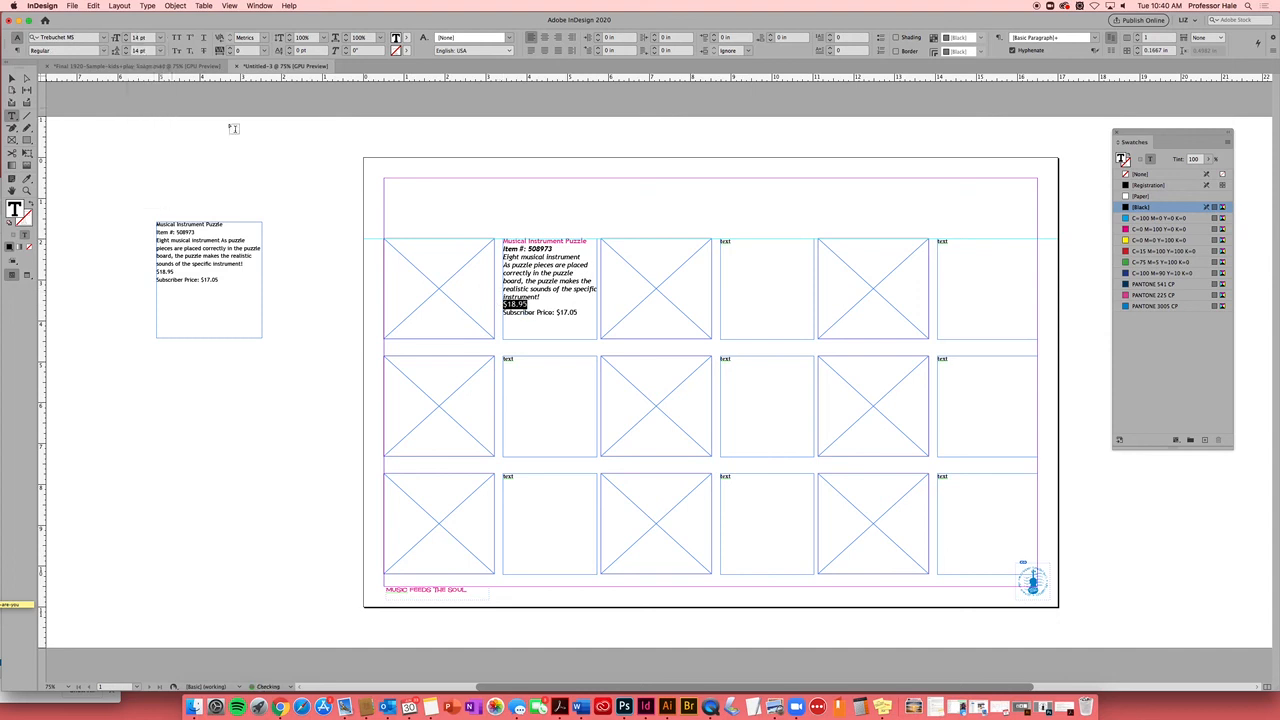
click(545, 312)
drag(578, 312, 505, 314)
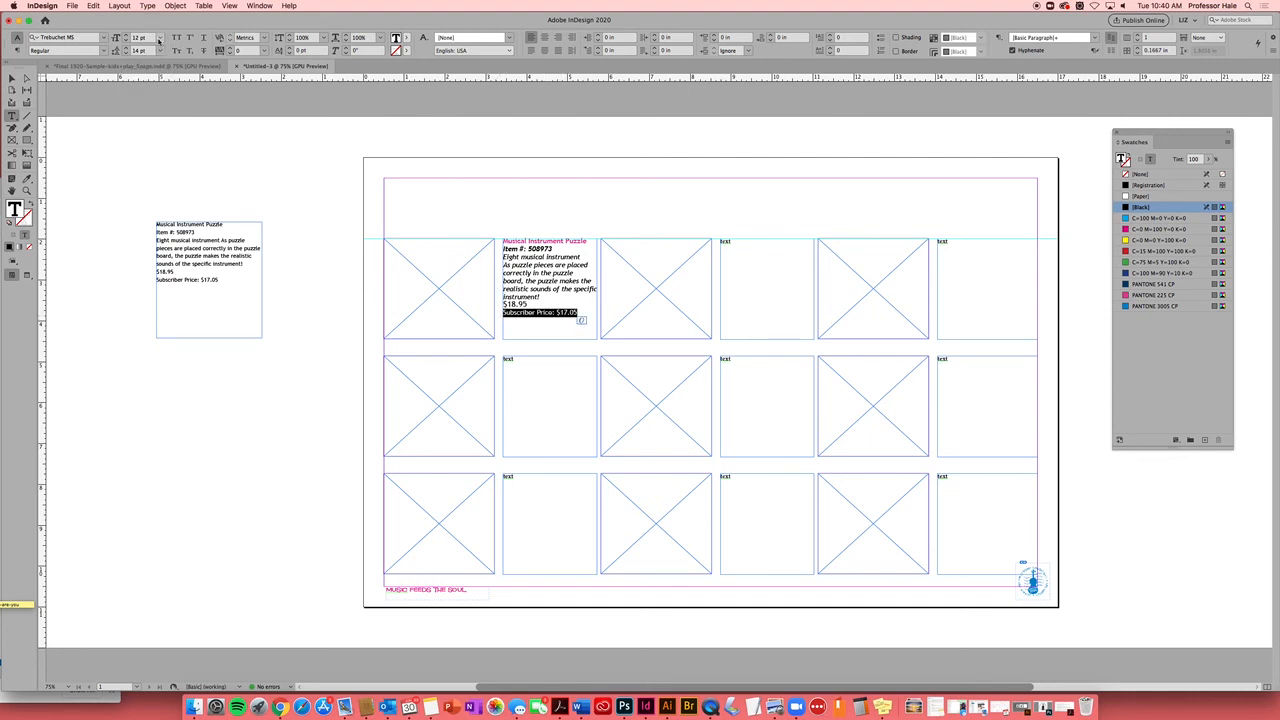
click(159, 37)
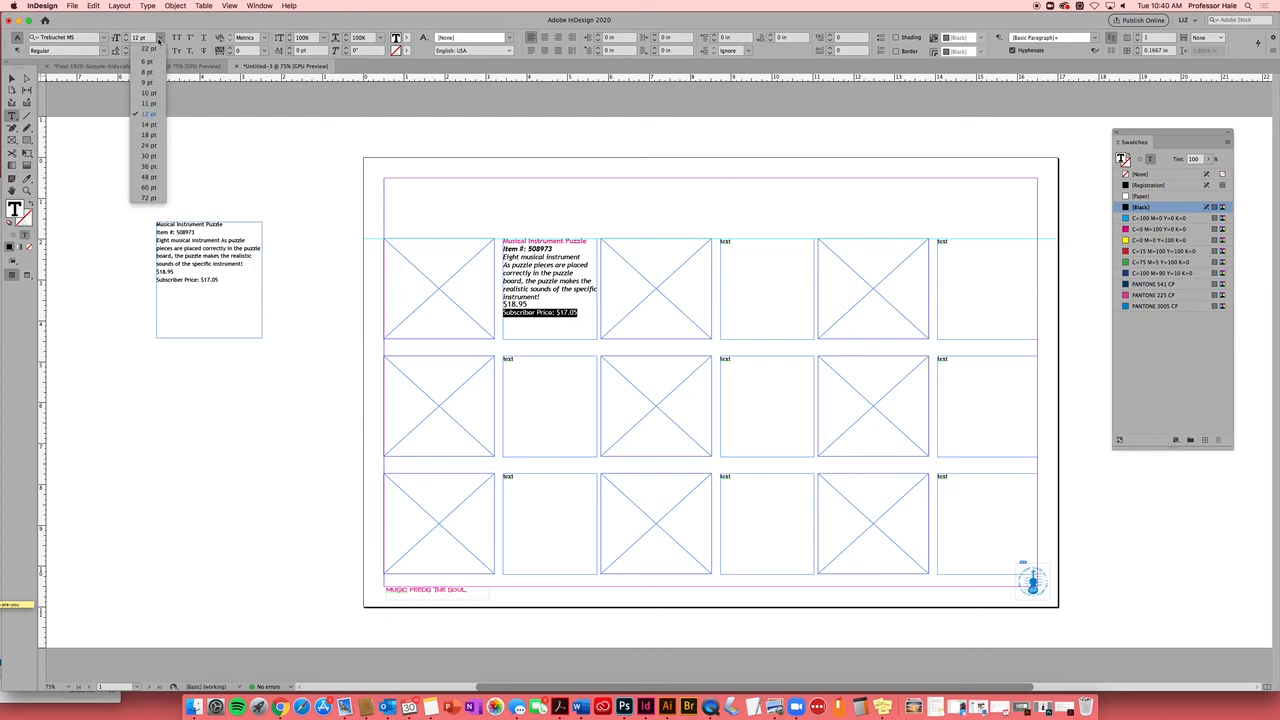
click(153, 125)
click(344, 346)
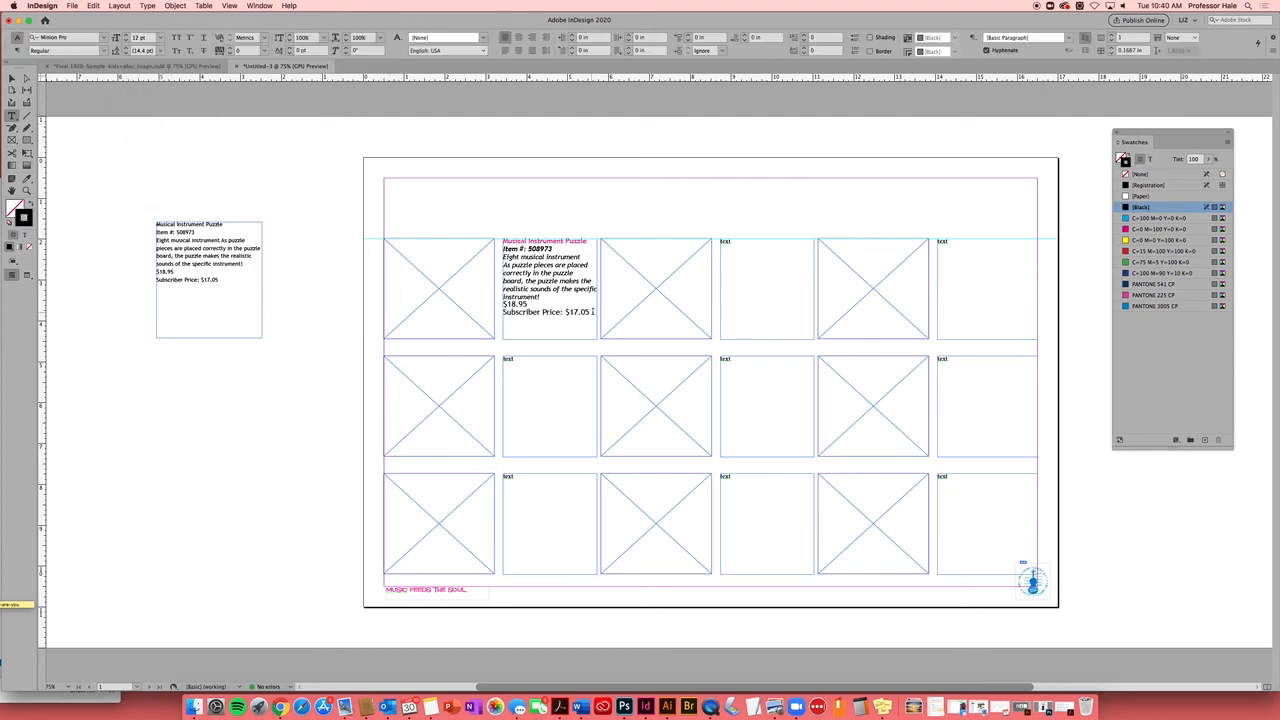
Make both price lines bold italic in PANTONE 3005 CP
drag(590, 312, 494, 302)
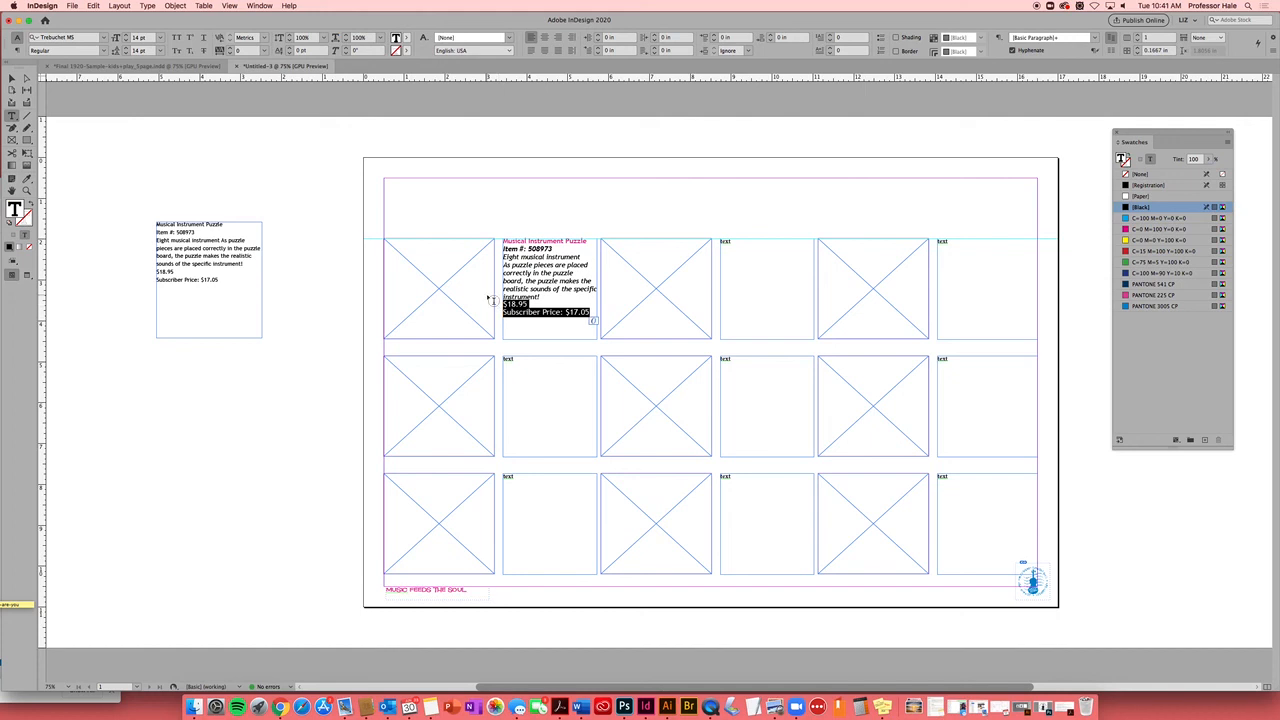
click(104, 50)
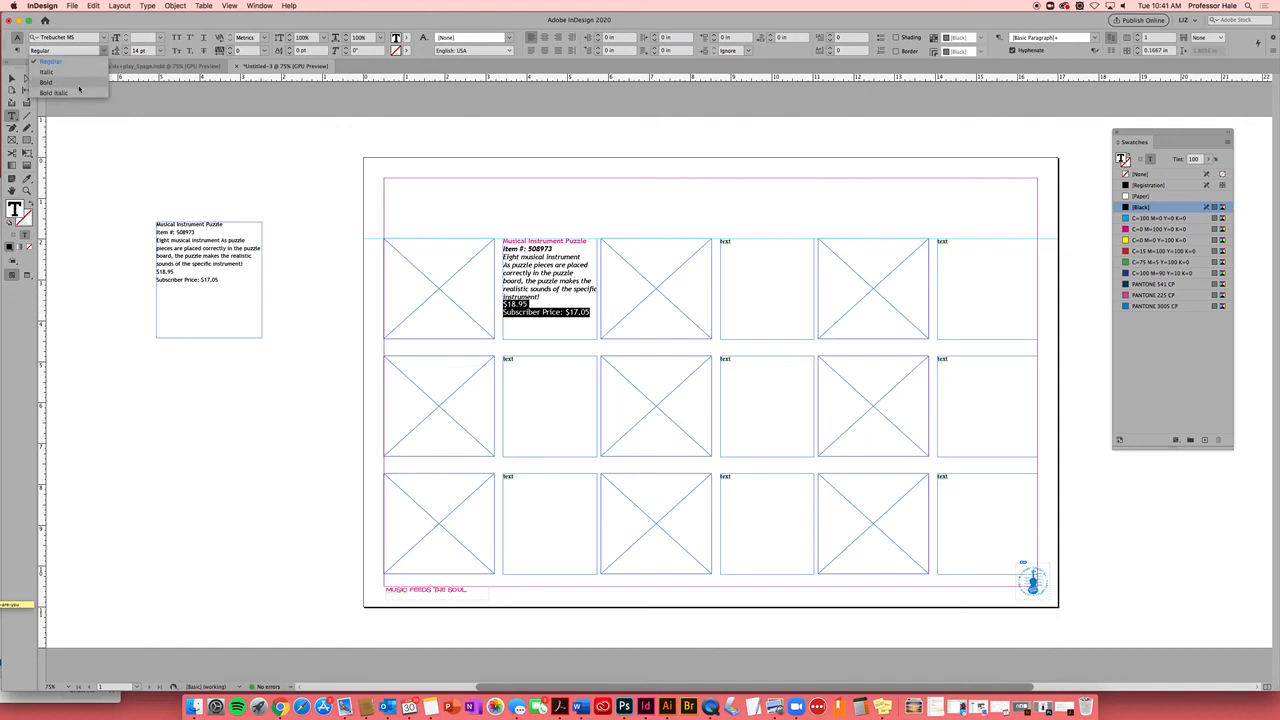
click(81, 94)
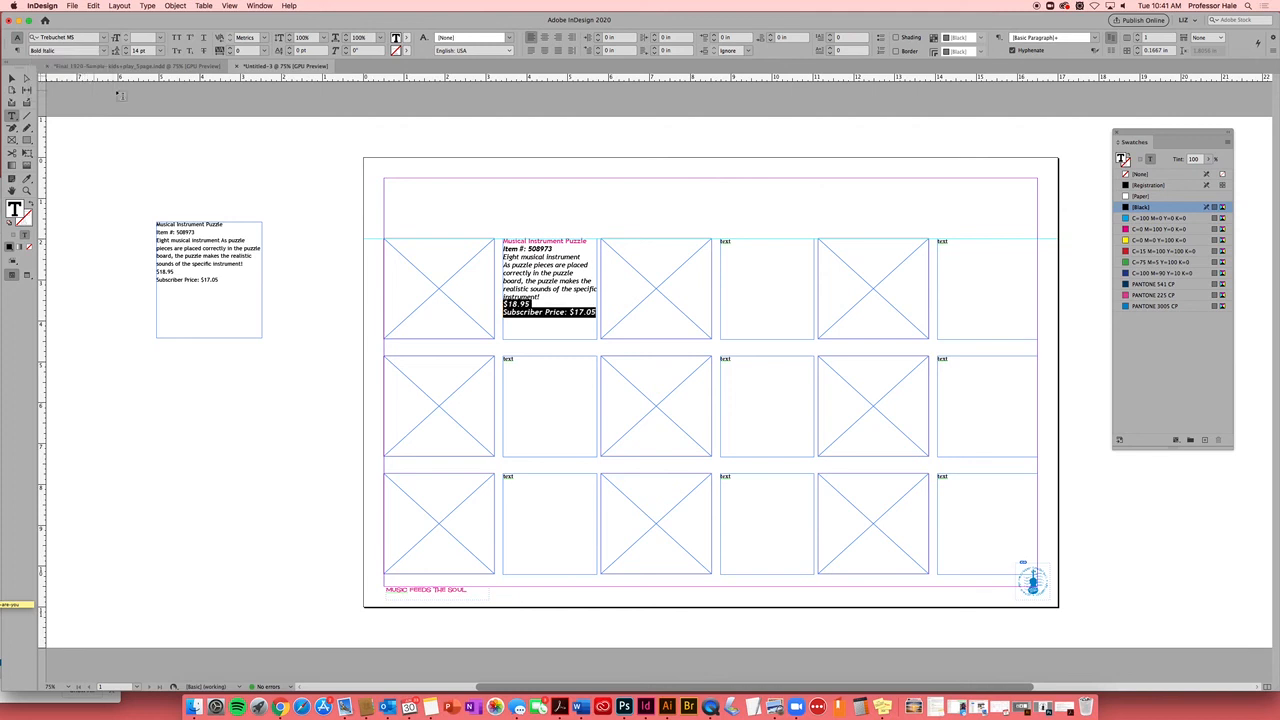
click(407, 40)
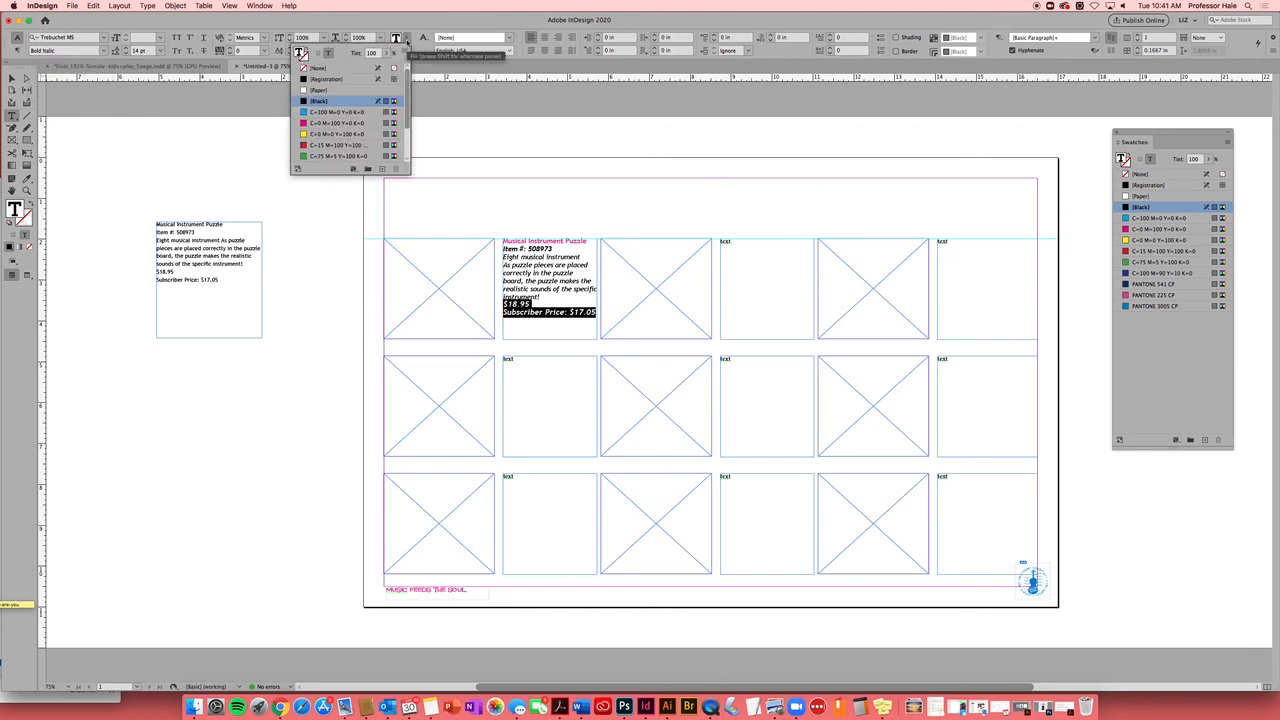
scroll(407, 150, down, 2)
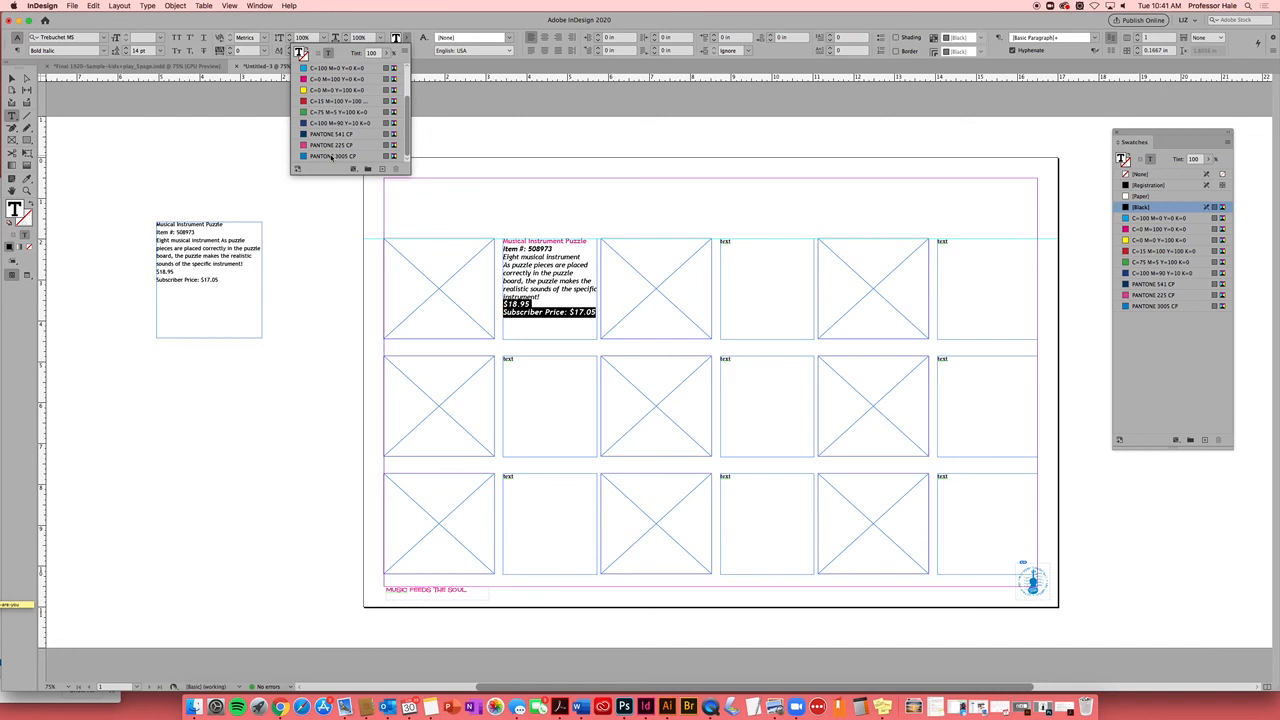
click(332, 157)
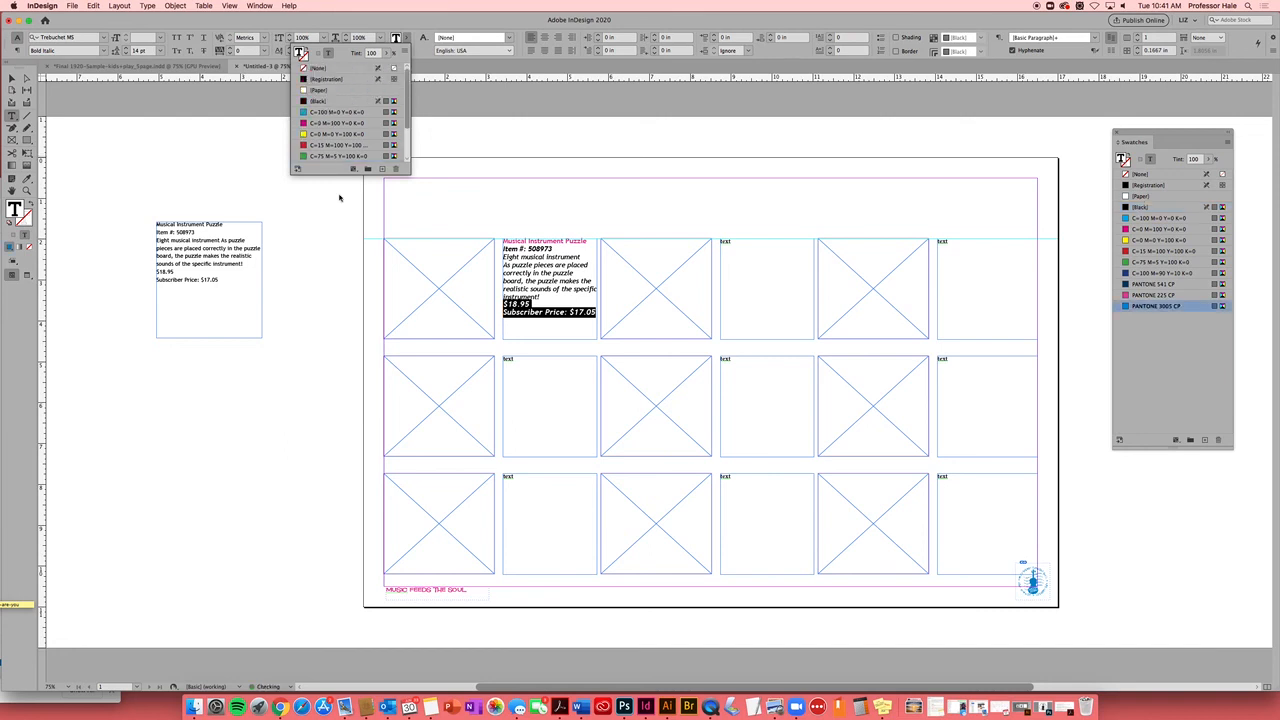
click(624, 140)
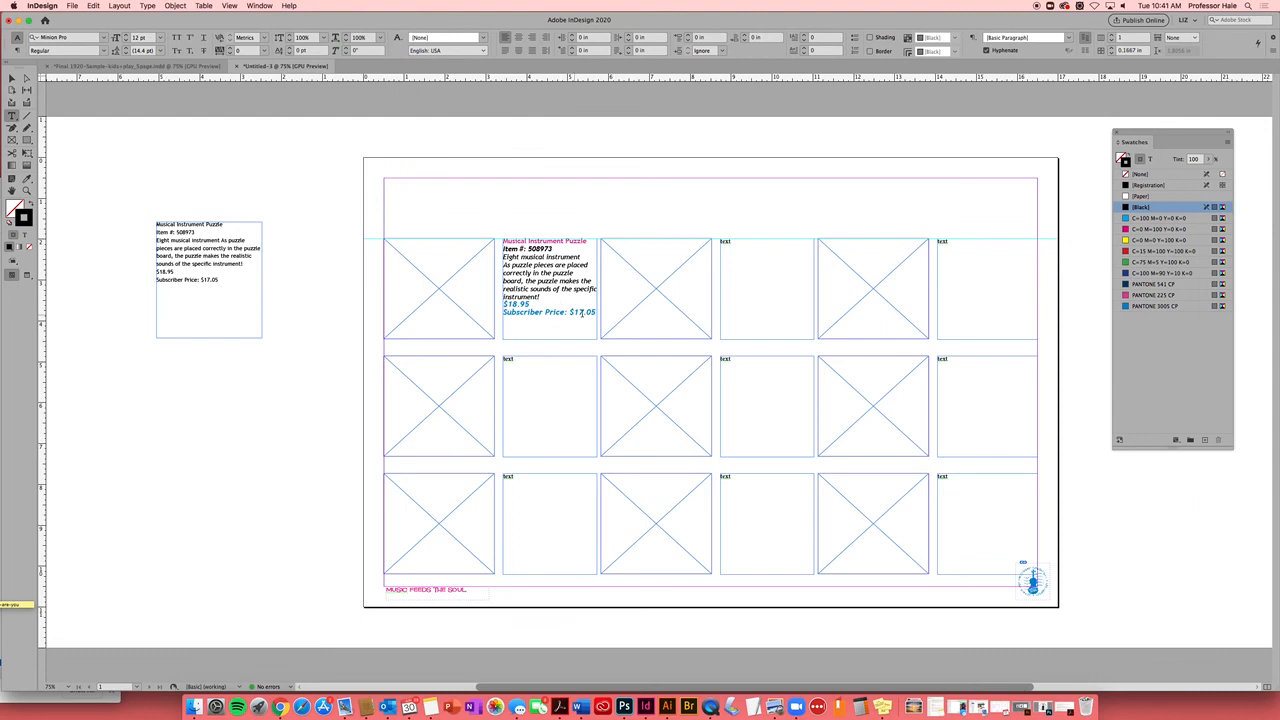
Reselect the Musical Instrument Puzzle heading with the Type tool
drag(596, 312, 590, 313)
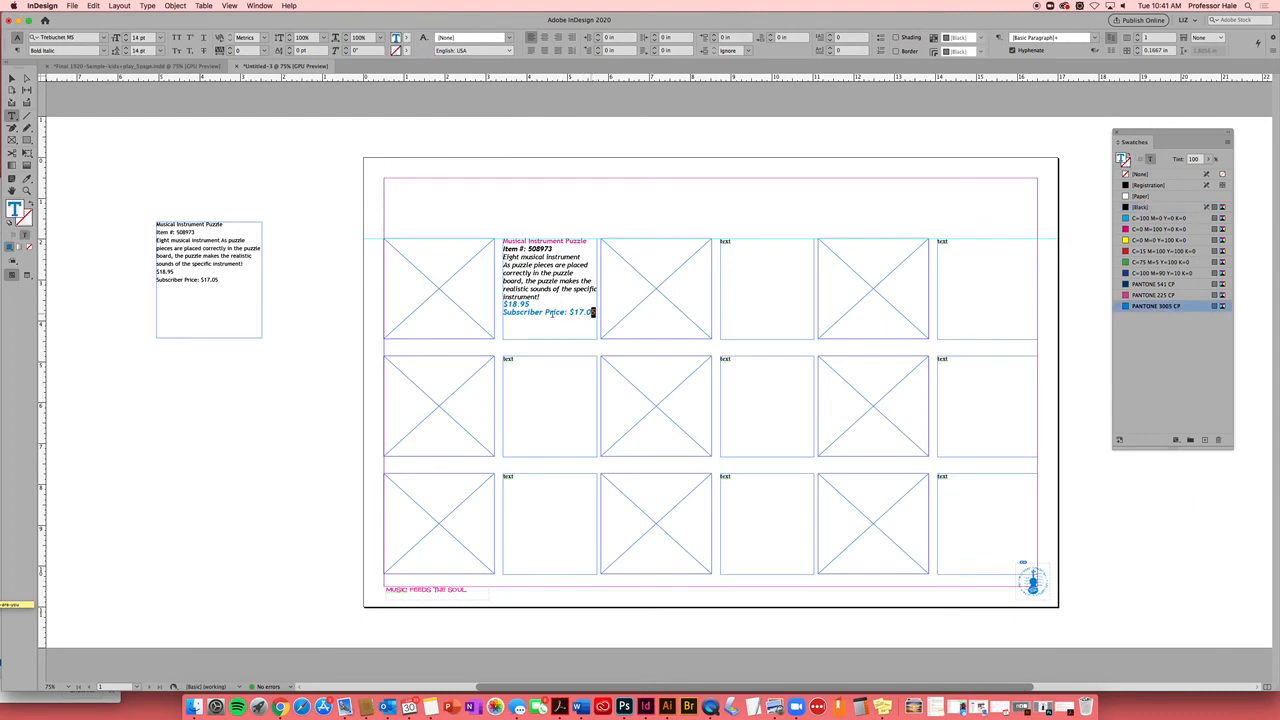
click(12, 78)
click(1070, 283)
key(t)
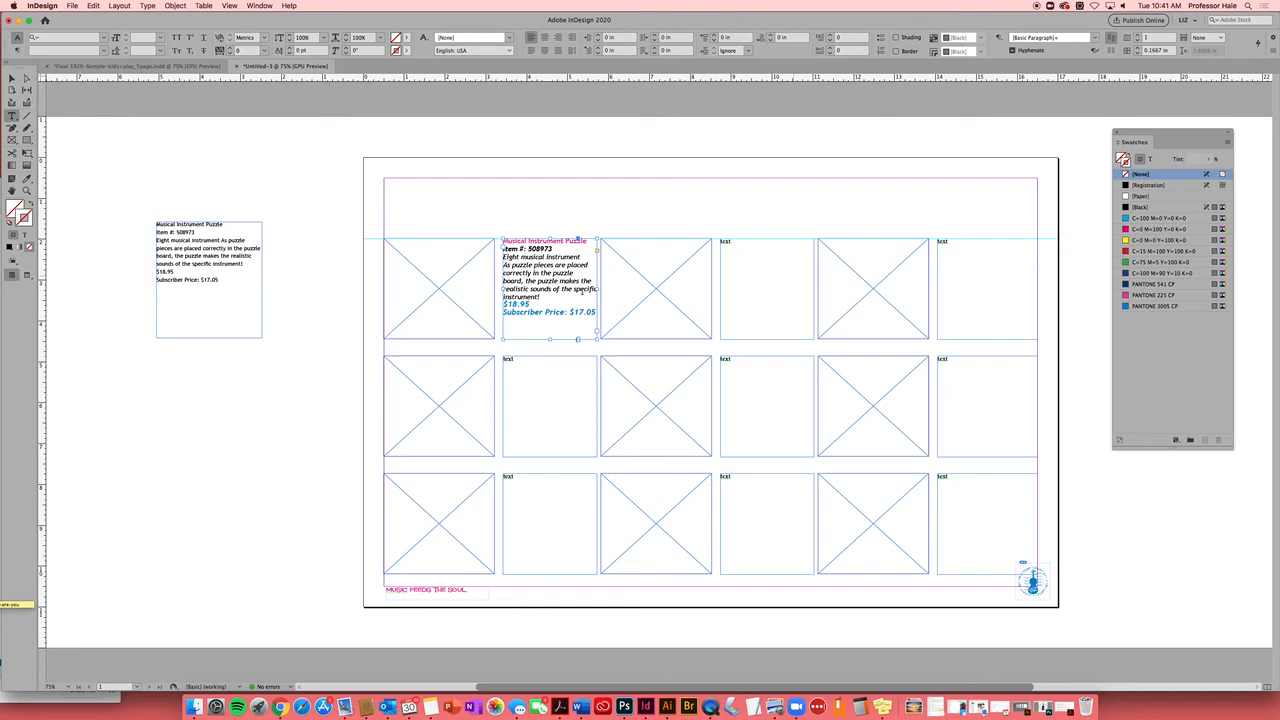
drag(588, 241, 500, 242)
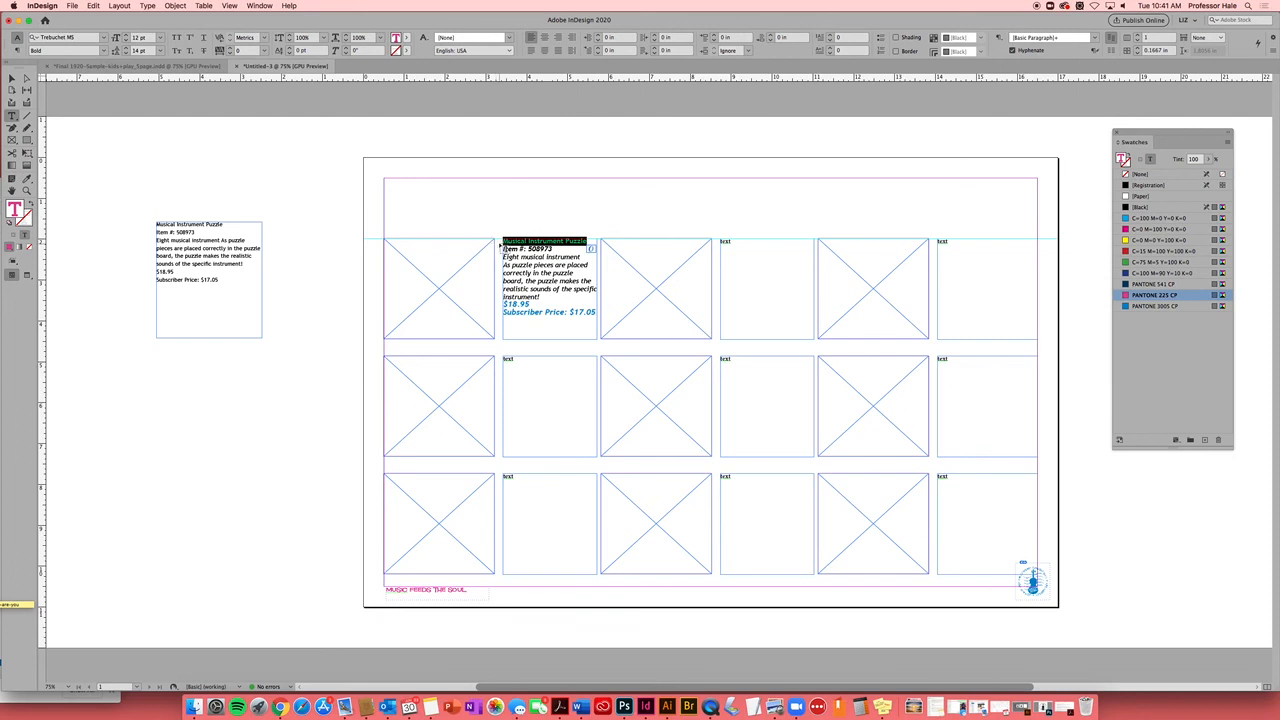
click(548, 300)
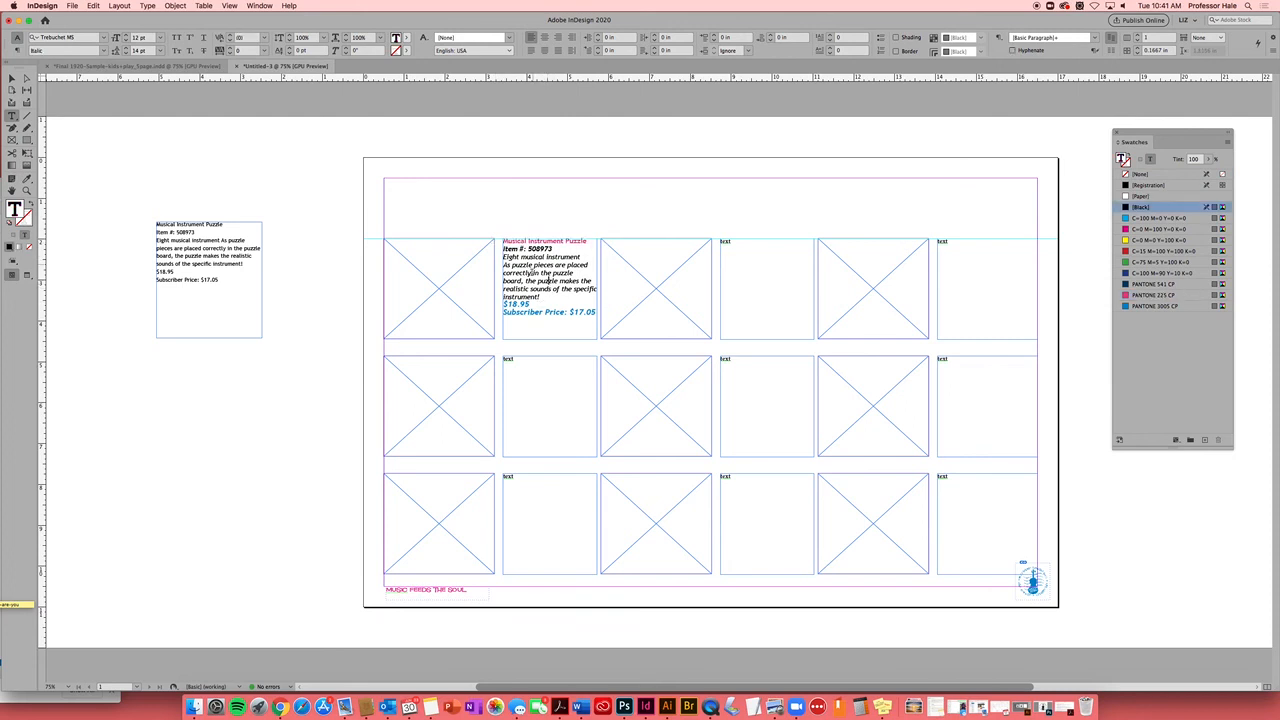
drag(588, 241, 500, 242)
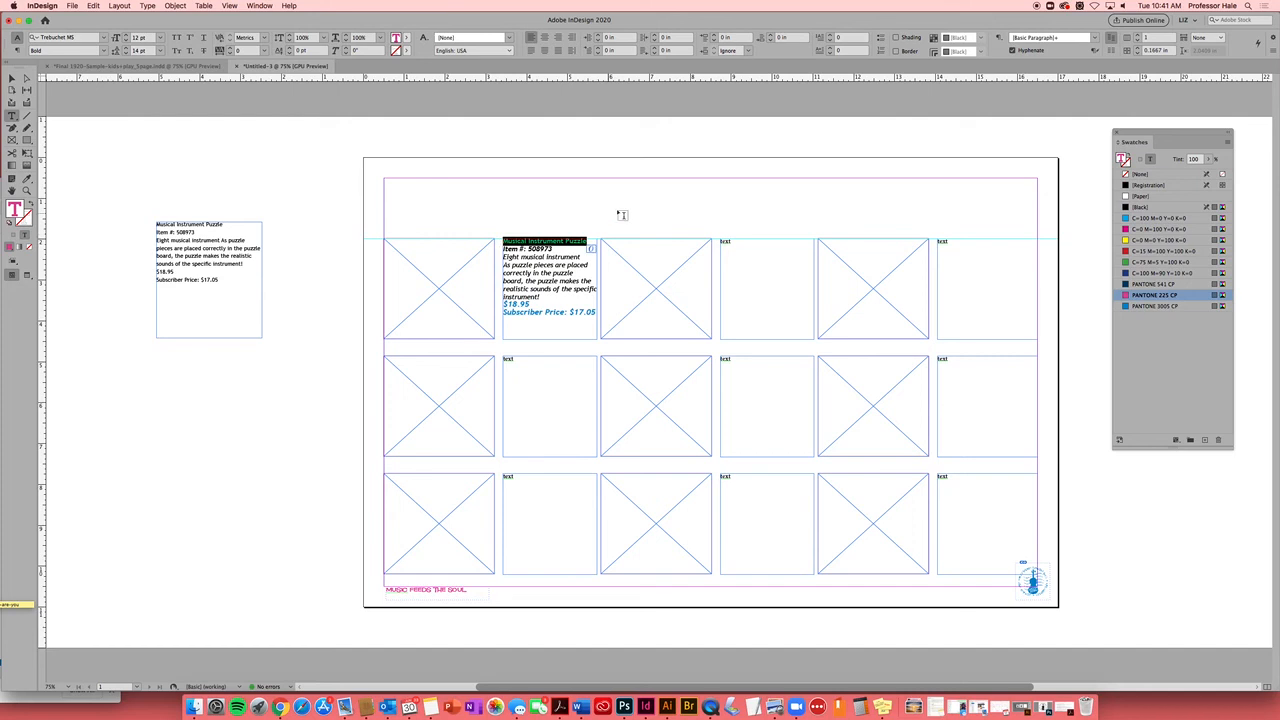
click(263, 6)
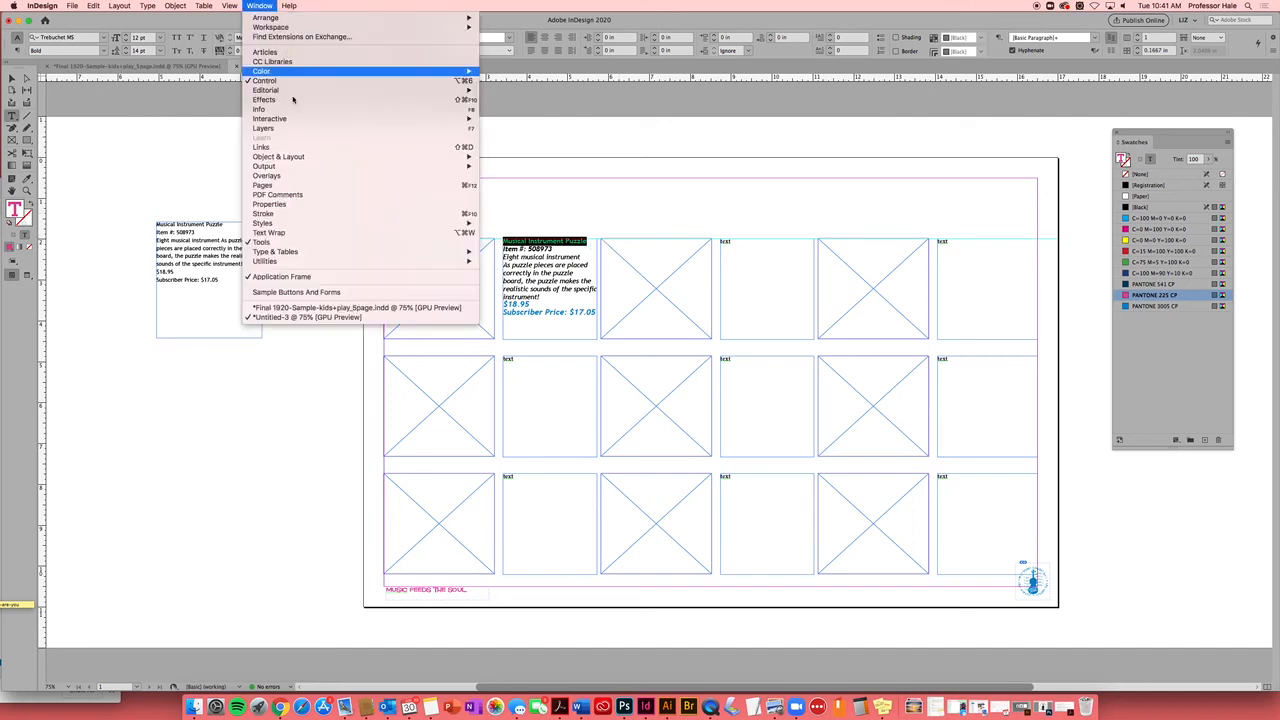
Delete the four old custom character styles from the Character Styles panel
mouse_move(296, 225)
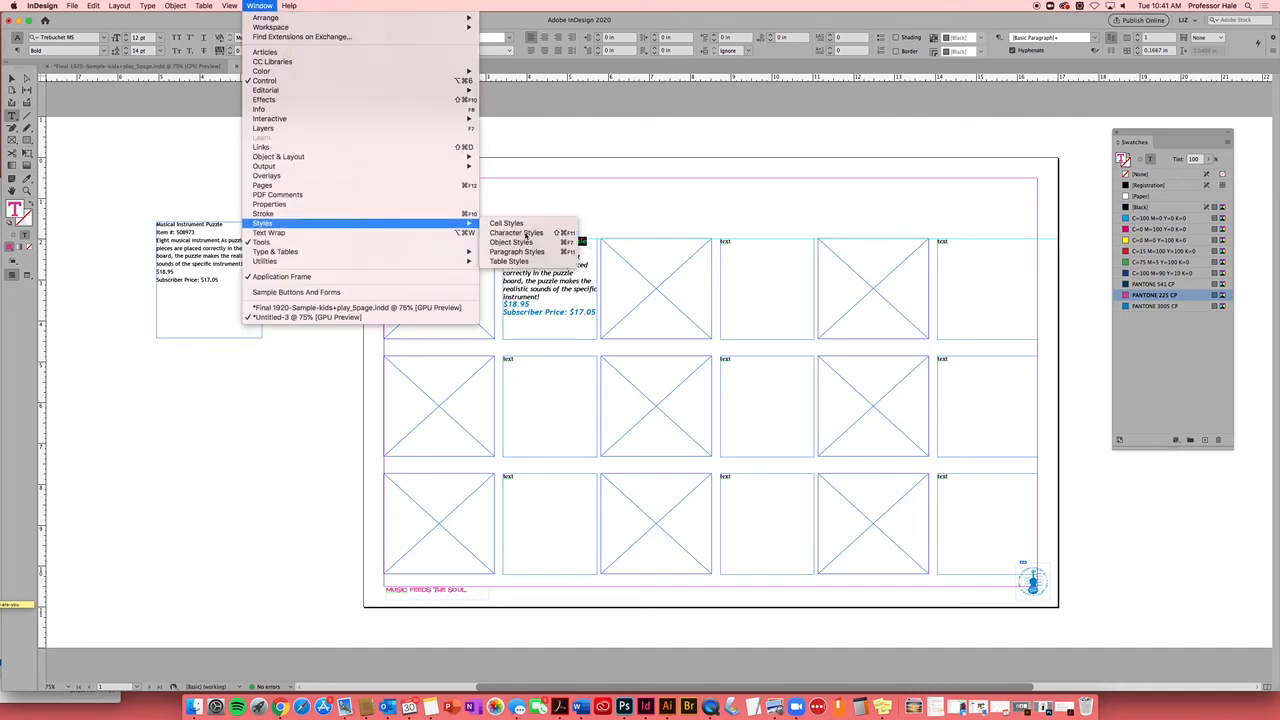
click(527, 233)
drag(399, 165, 355, 202)
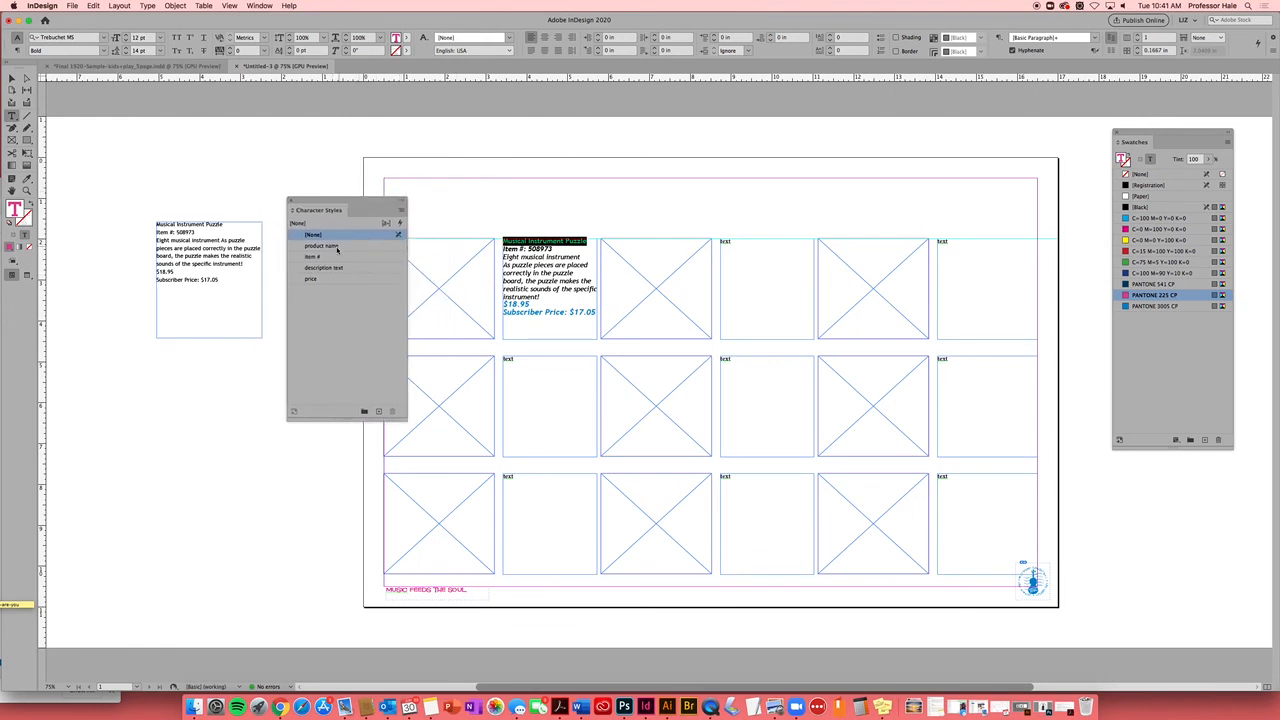
click(356, 249)
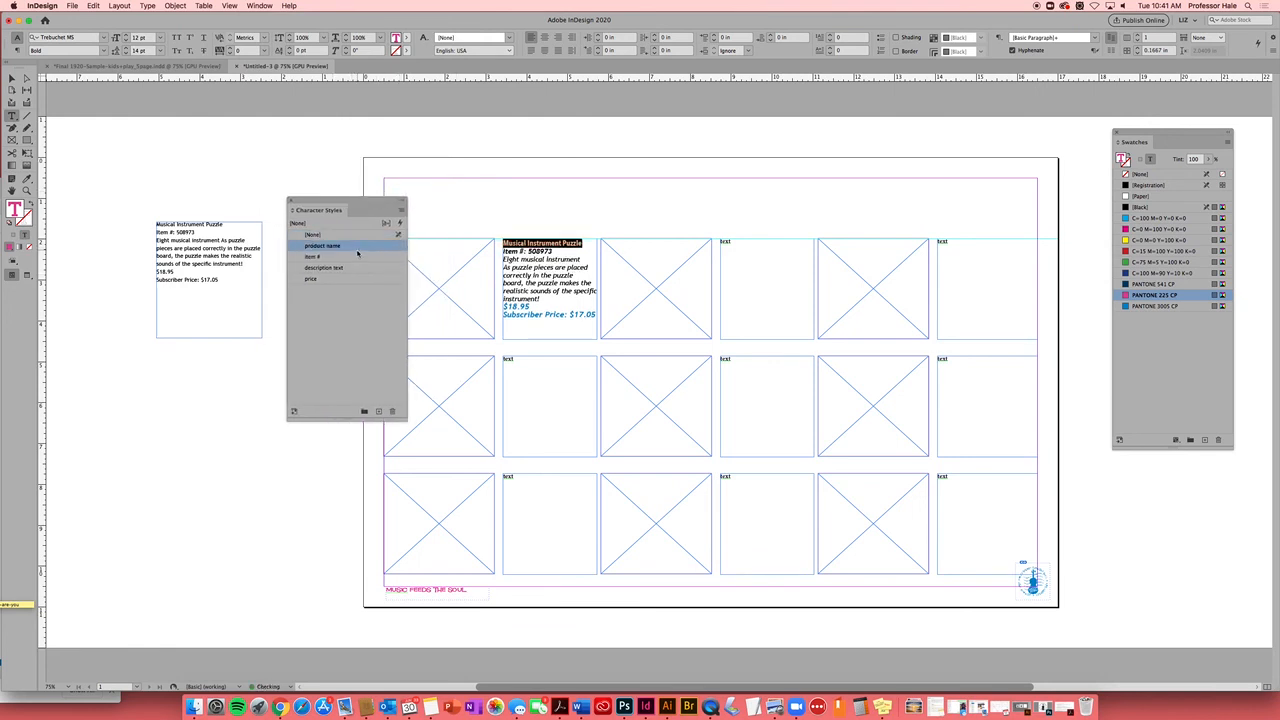
shift+click(351, 280)
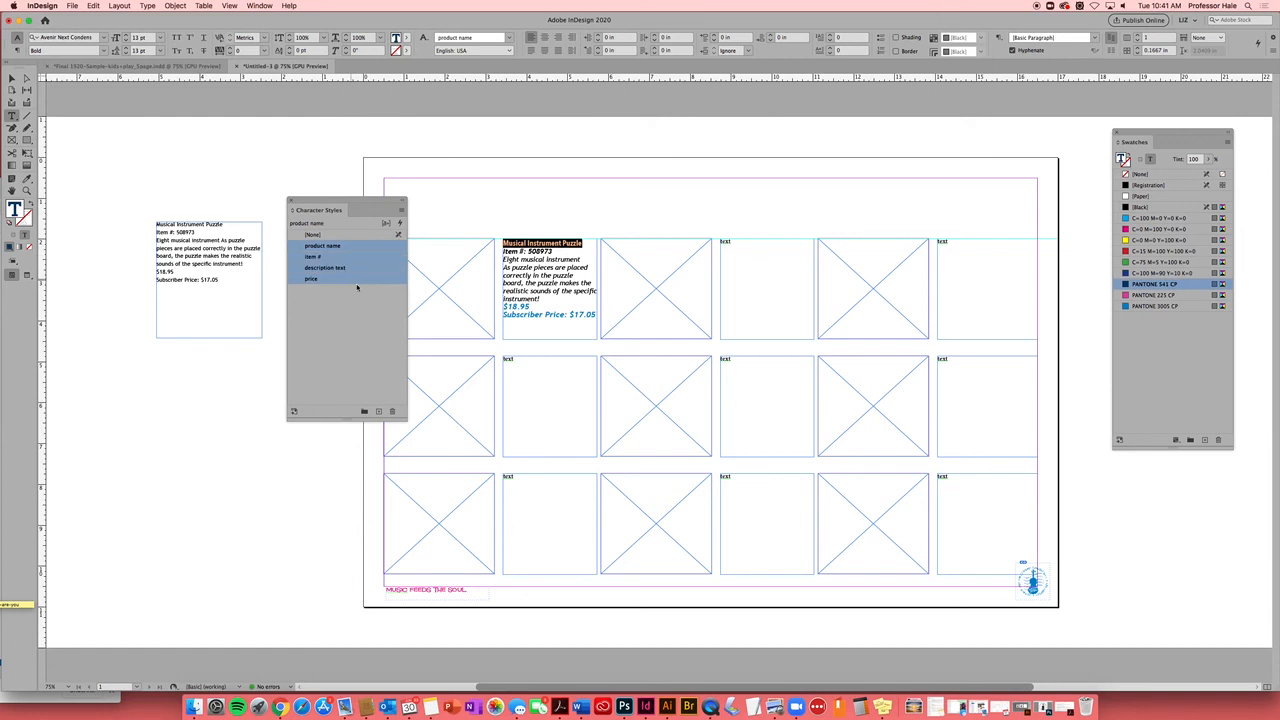
click(392, 411)
click(708, 396)
click(706, 395)
click(706, 395)
click(706, 395)
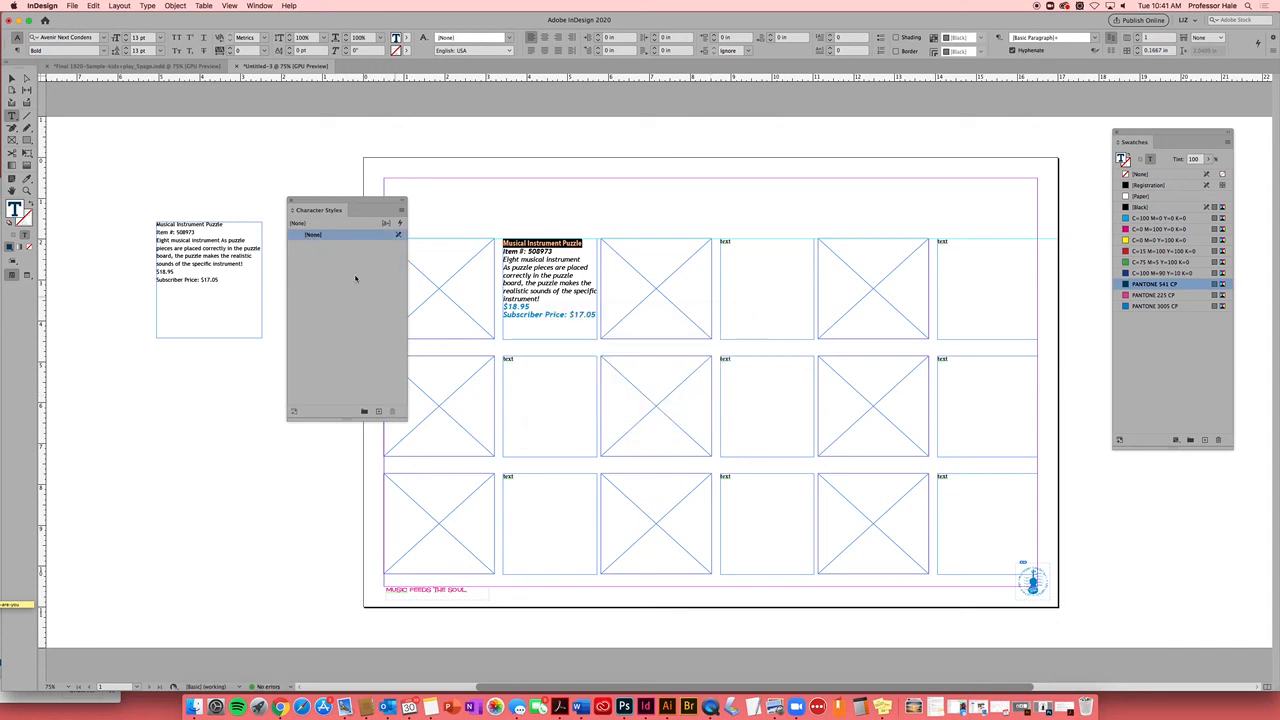
Color the Musical Instrument Puzzle heading PANTONE 3005 CP
click(583, 243)
drag(583, 243, 500, 243)
click(405, 38)
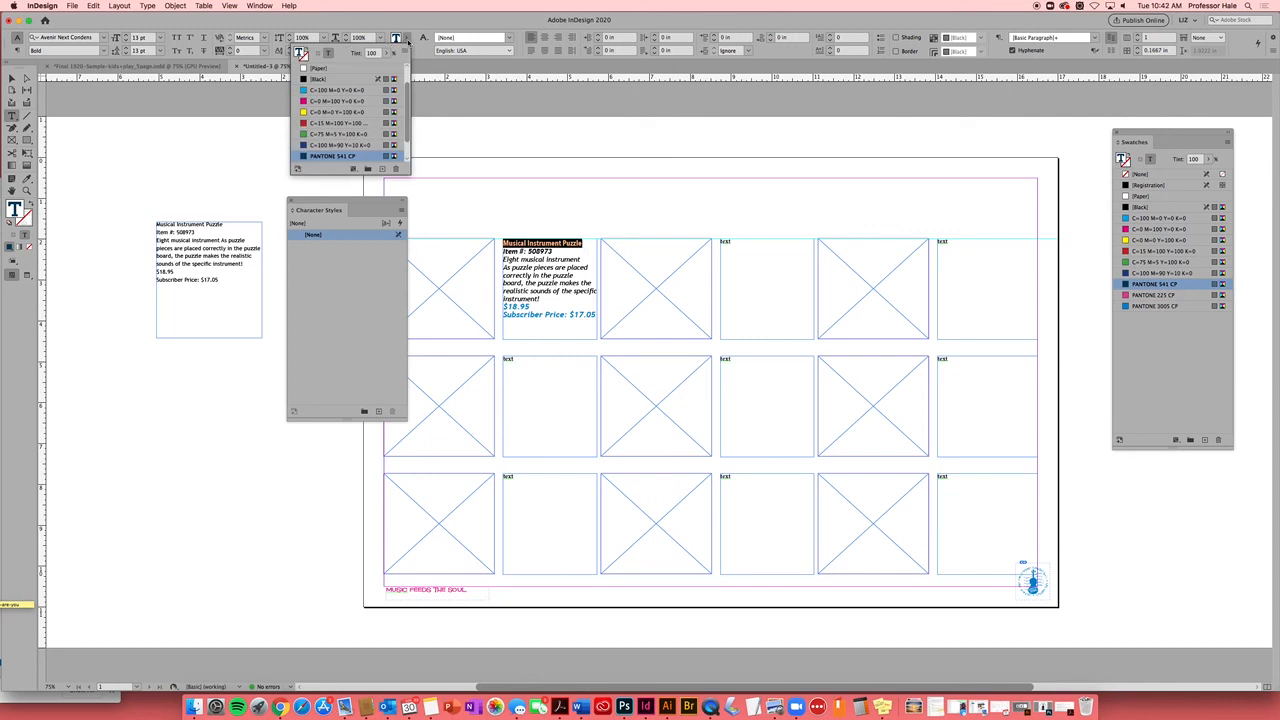
scroll(385, 145, down, 3)
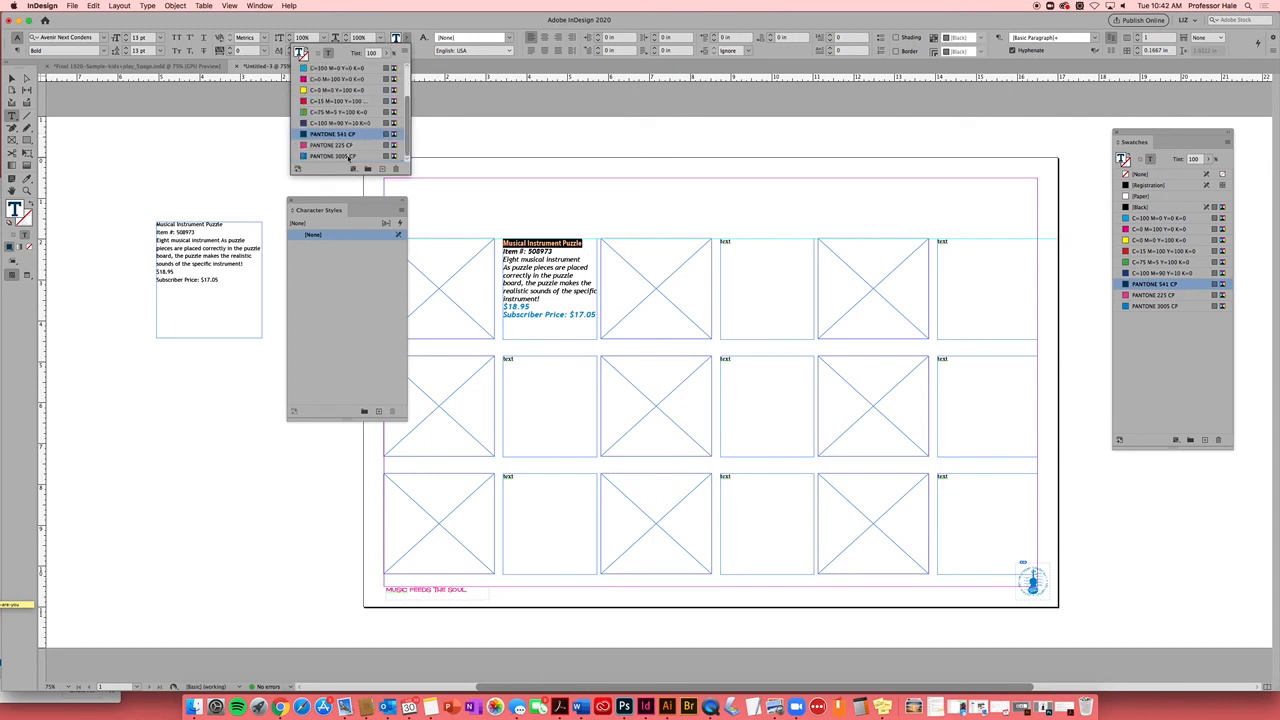
click(349, 157)
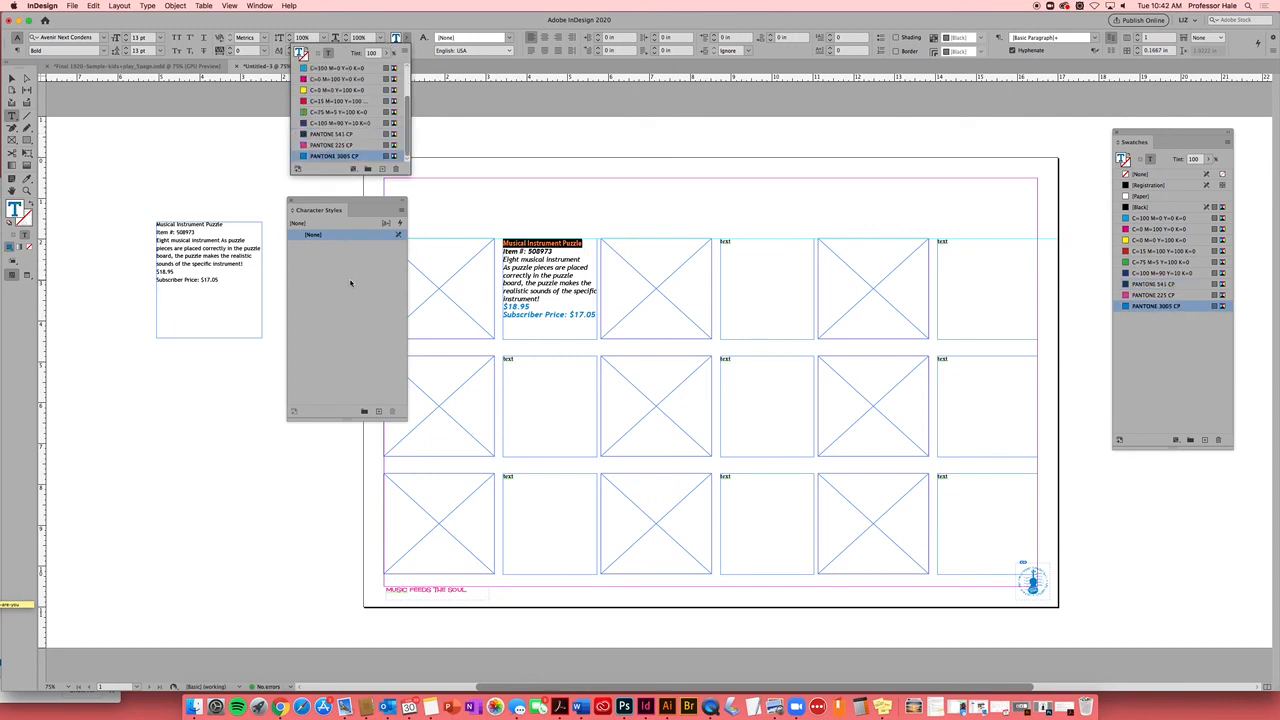
Create Character Style 1 from the heading and apply it
click(351, 283)
drag(582, 244, 497, 245)
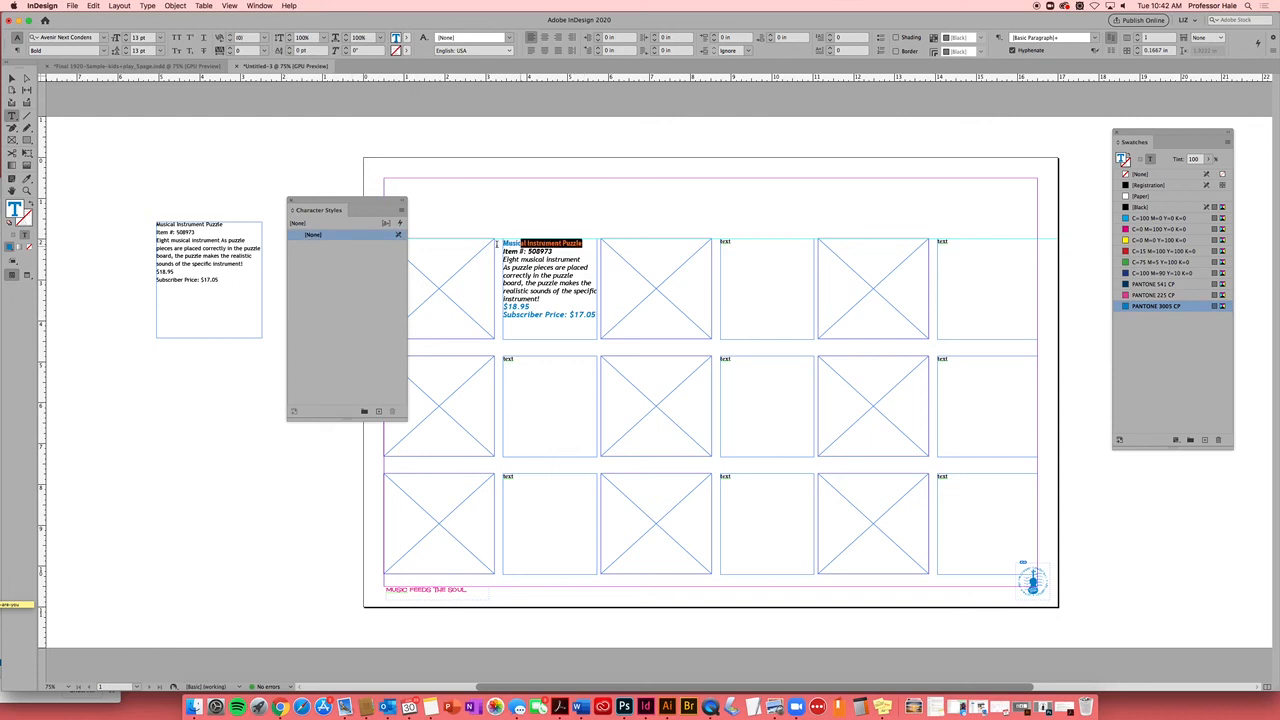
click(378, 411)
click(357, 246)
click(364, 246)
click(388, 249)
Colour Character Style 1 PANTONE 3005 CP in its style options
double_click(325, 247)
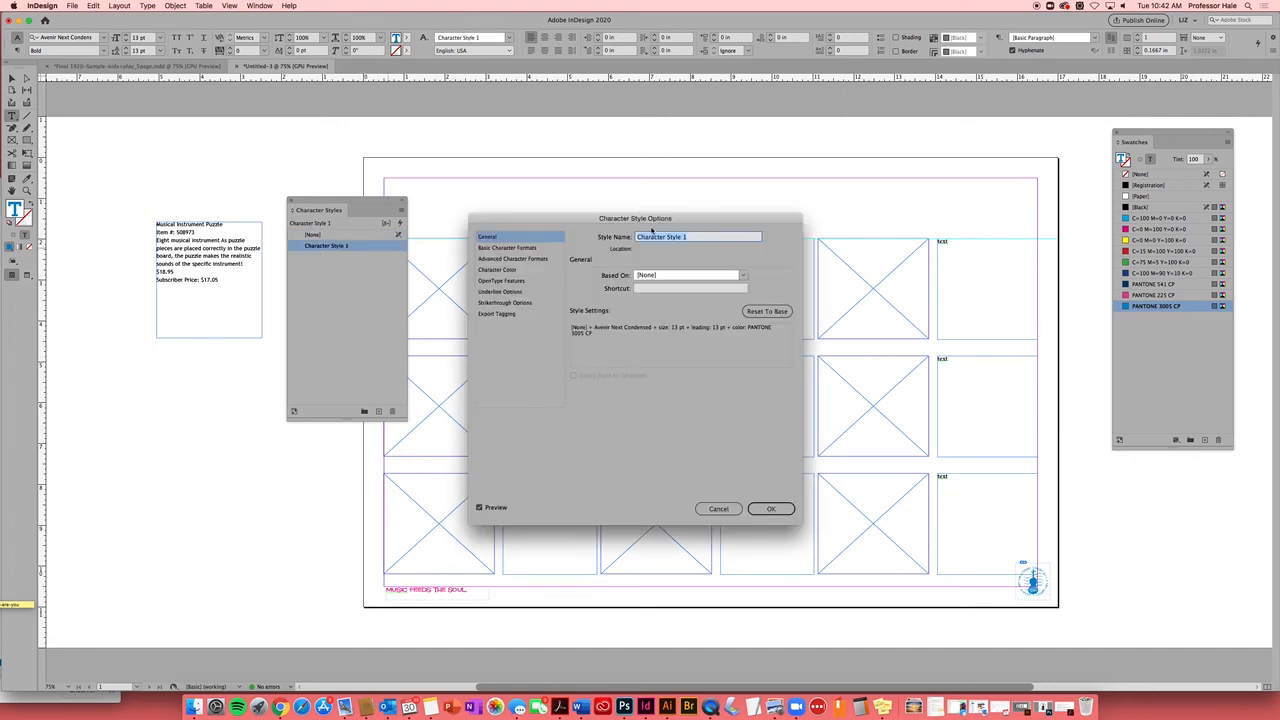
drag(702, 222, 678, 159)
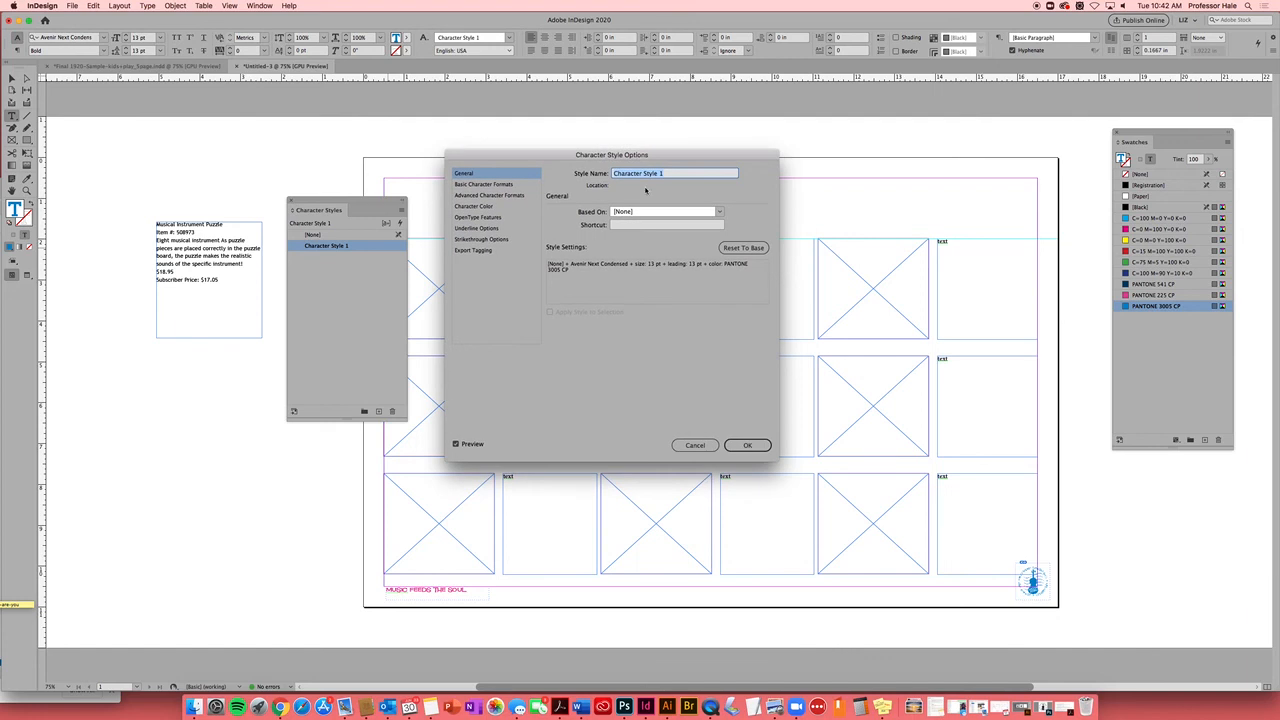
click(499, 186)
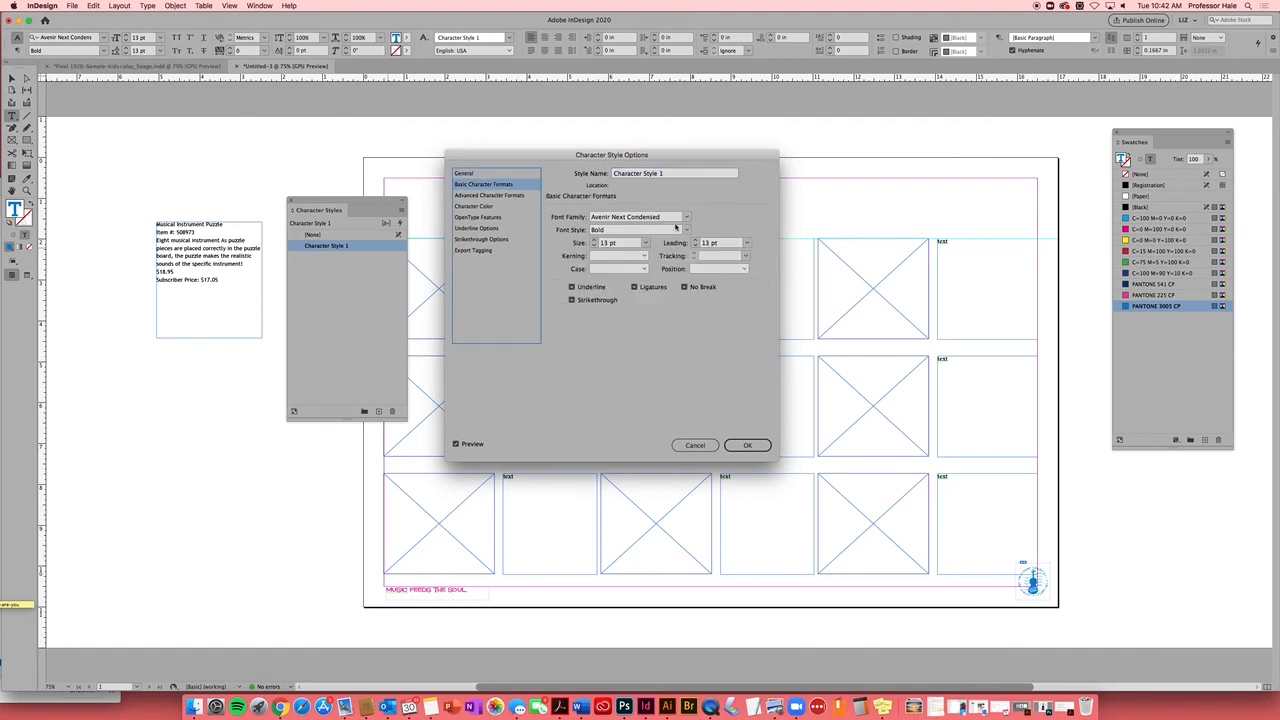
drag(667, 158, 857, 156)
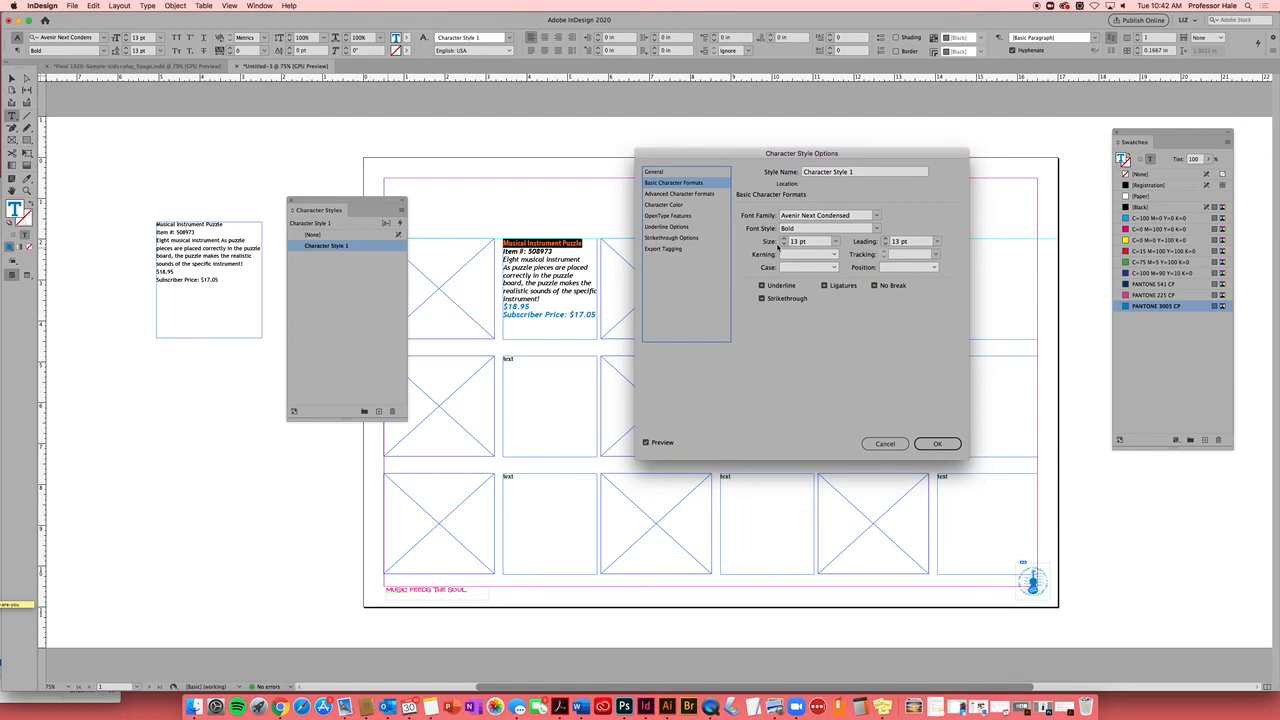
click(677, 205)
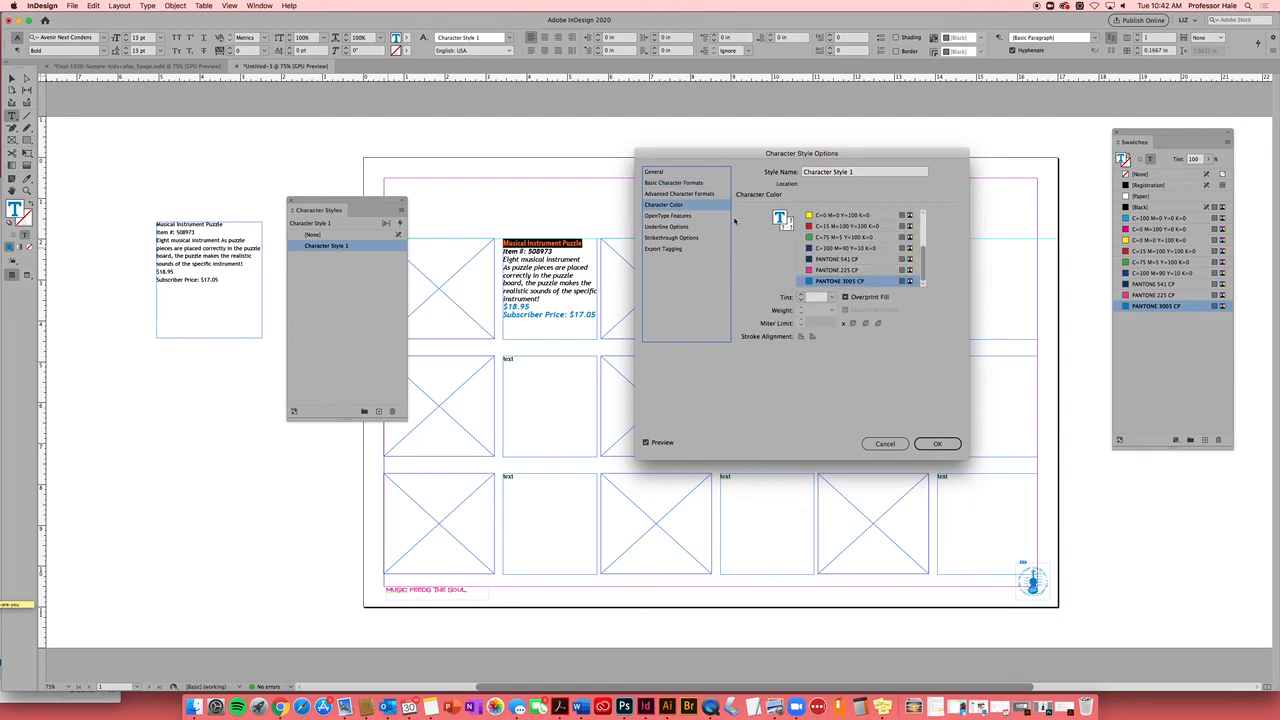
click(842, 271)
scroll(924, 265, down, 3)
click(835, 282)
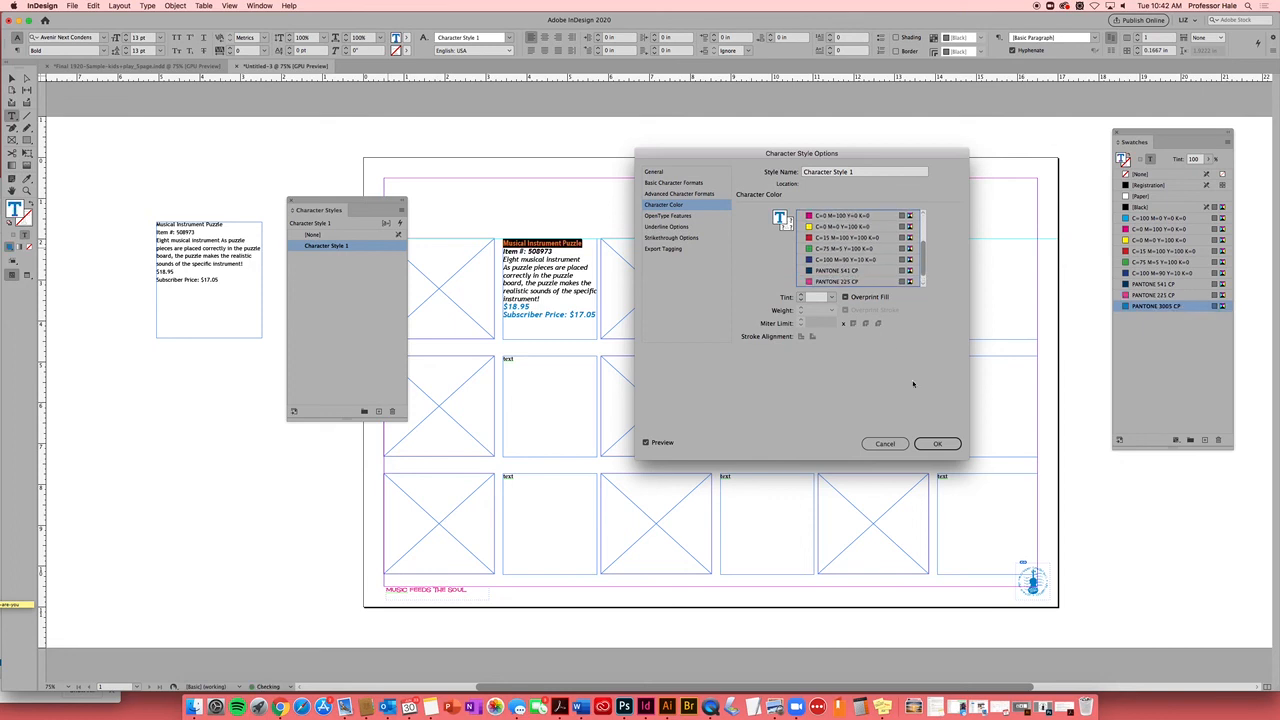
Set the style's font to Trebuchet MS with 16 pt leading and confirm
click(691, 184)
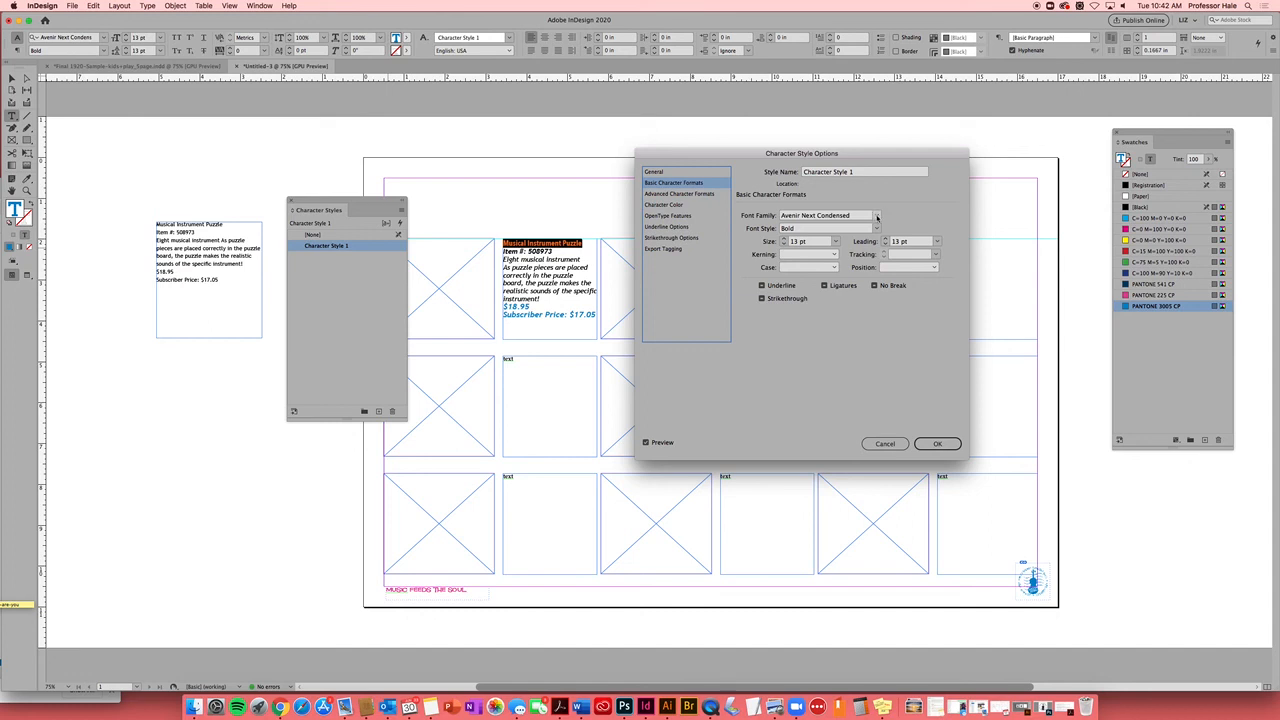
click(877, 217)
drag(887, 316, 886, 481)
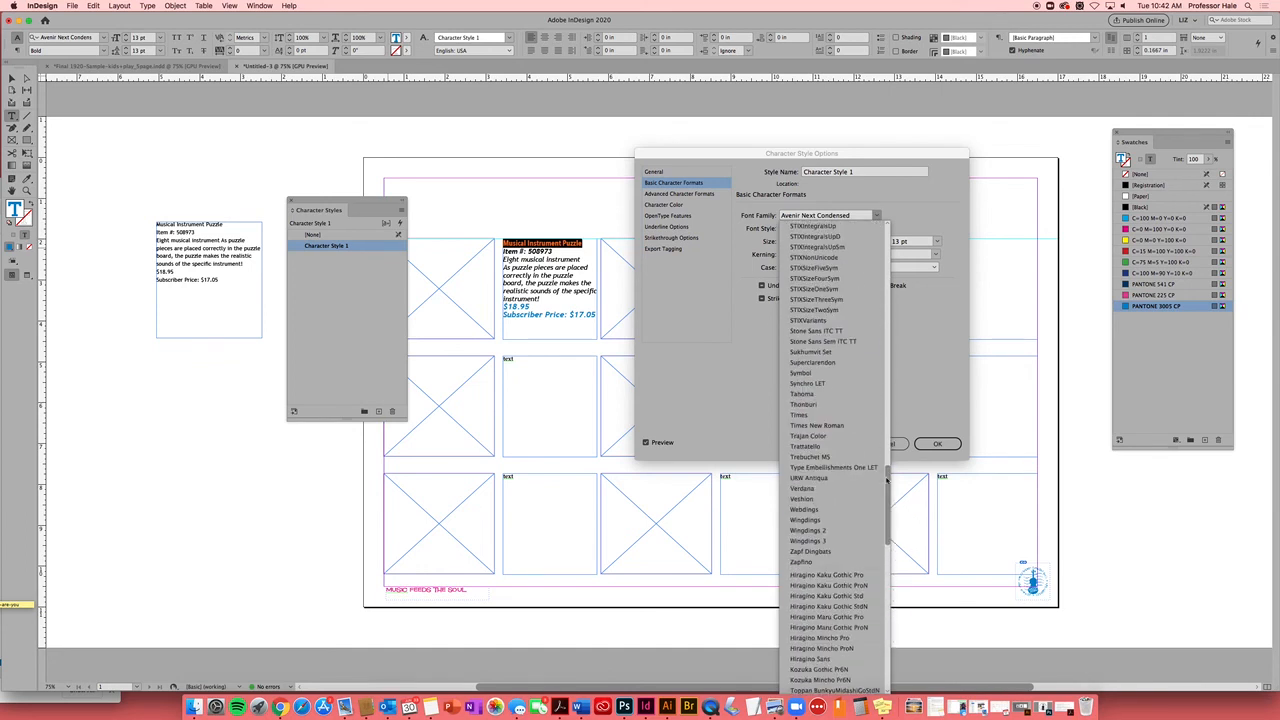
click(816, 457)
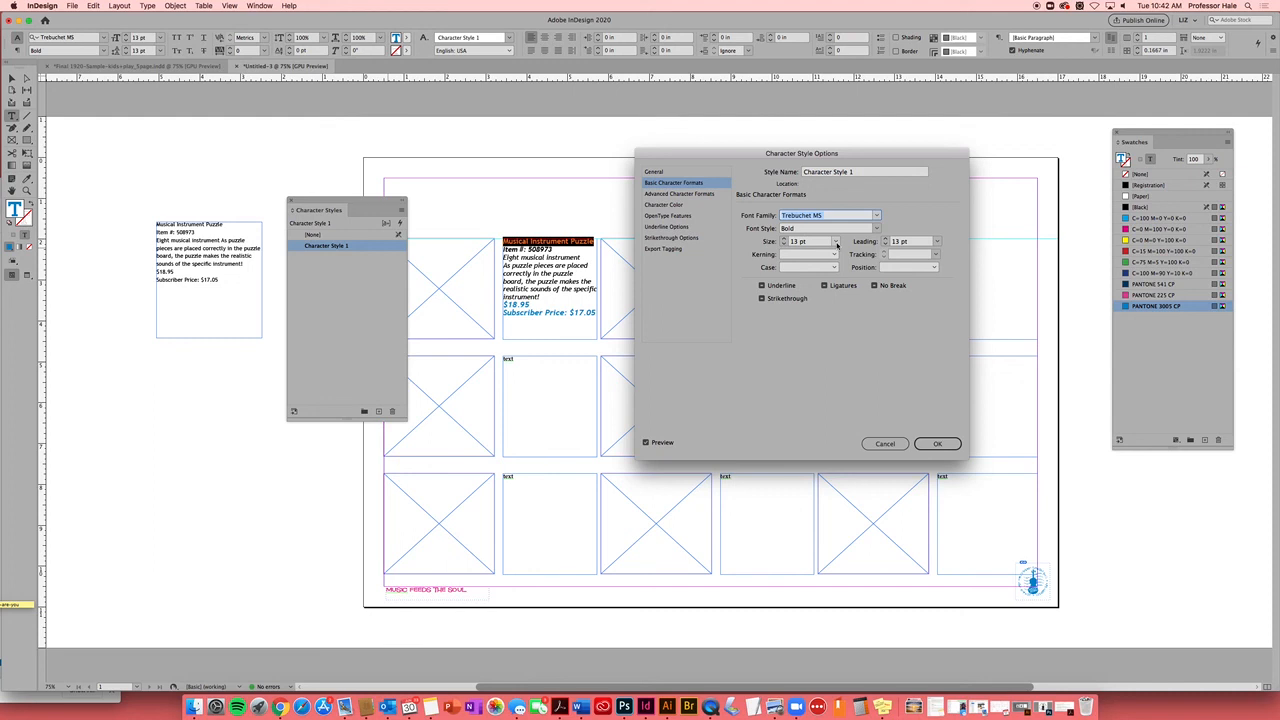
click(884, 238)
click(884, 238)
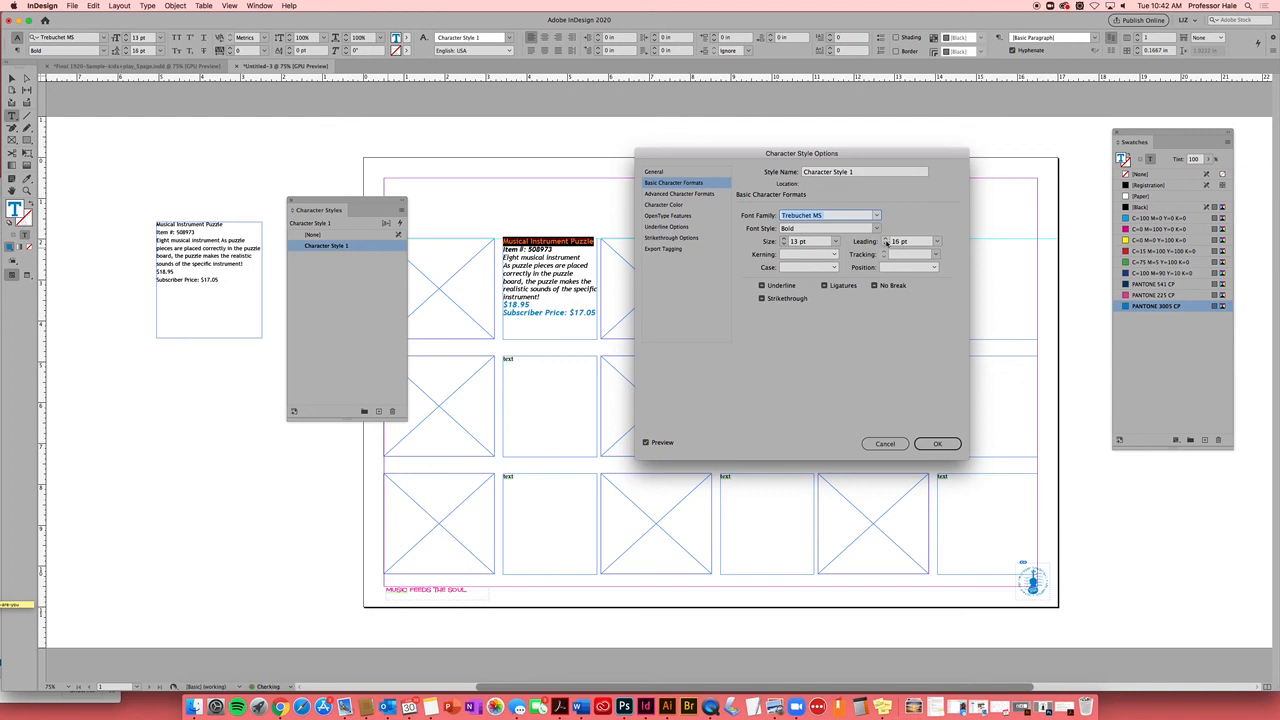
click(940, 444)
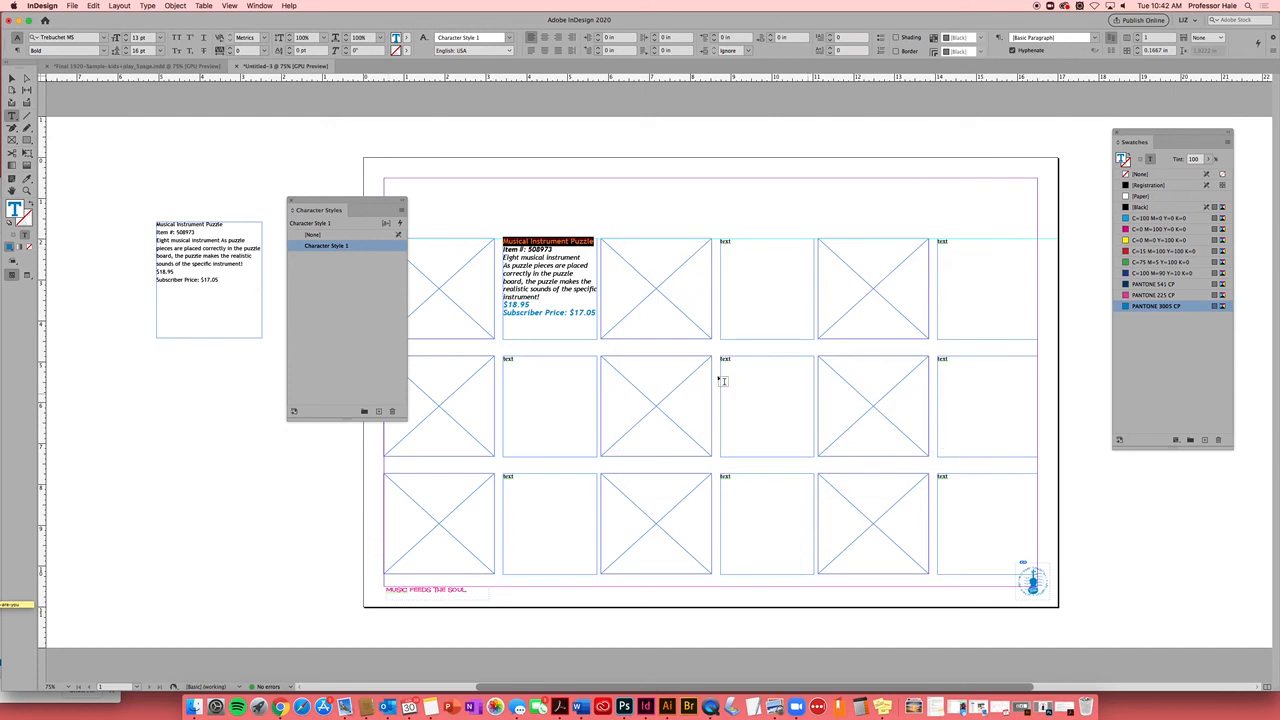
Rename the style to productname, then select the item number and description text
double_click(341, 246)
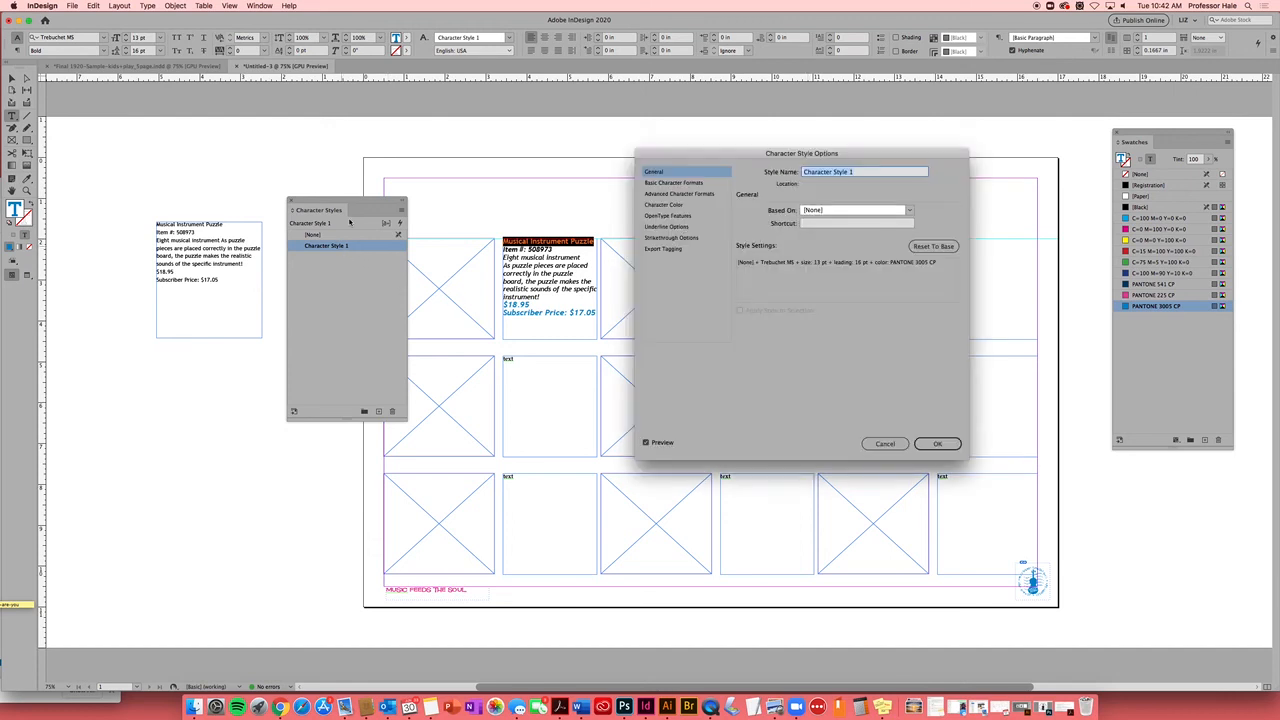
text(productname)
click(937, 443)
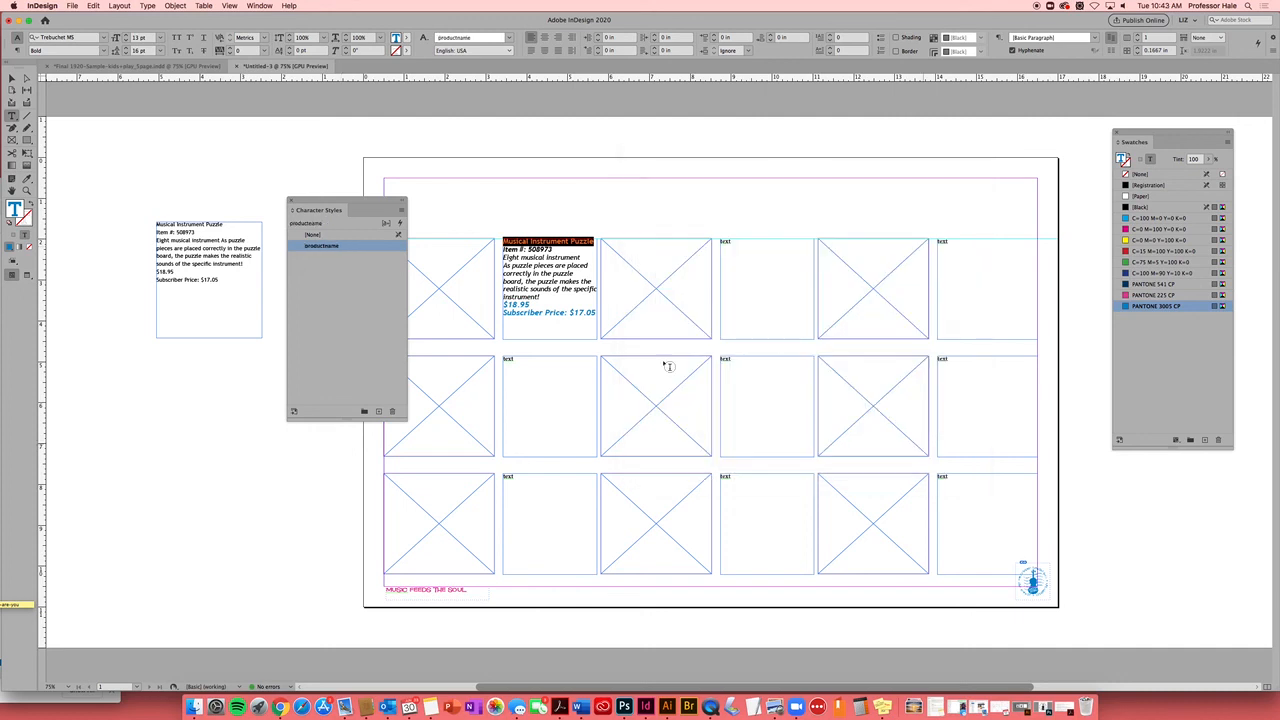
click(509, 250)
drag(541, 297, 503, 251)
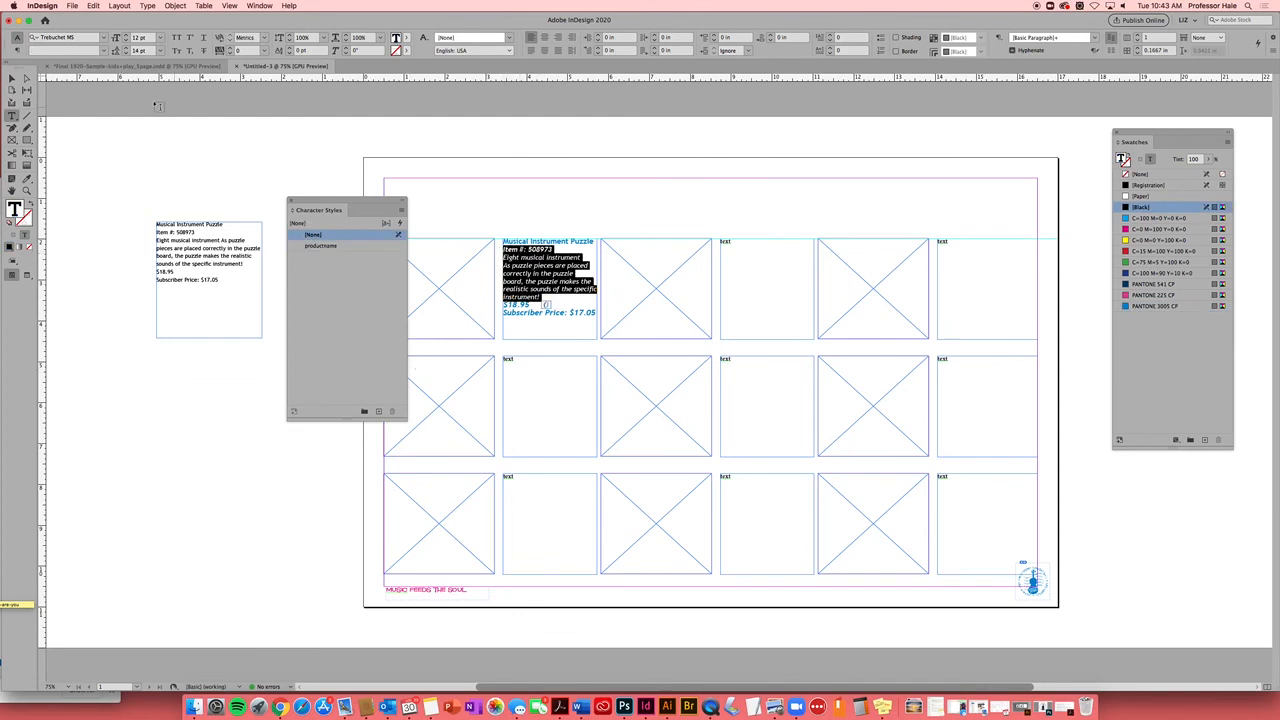
Make the description text italic and capture it as a new character style
click(103, 50)
click(93, 73)
click(378, 412)
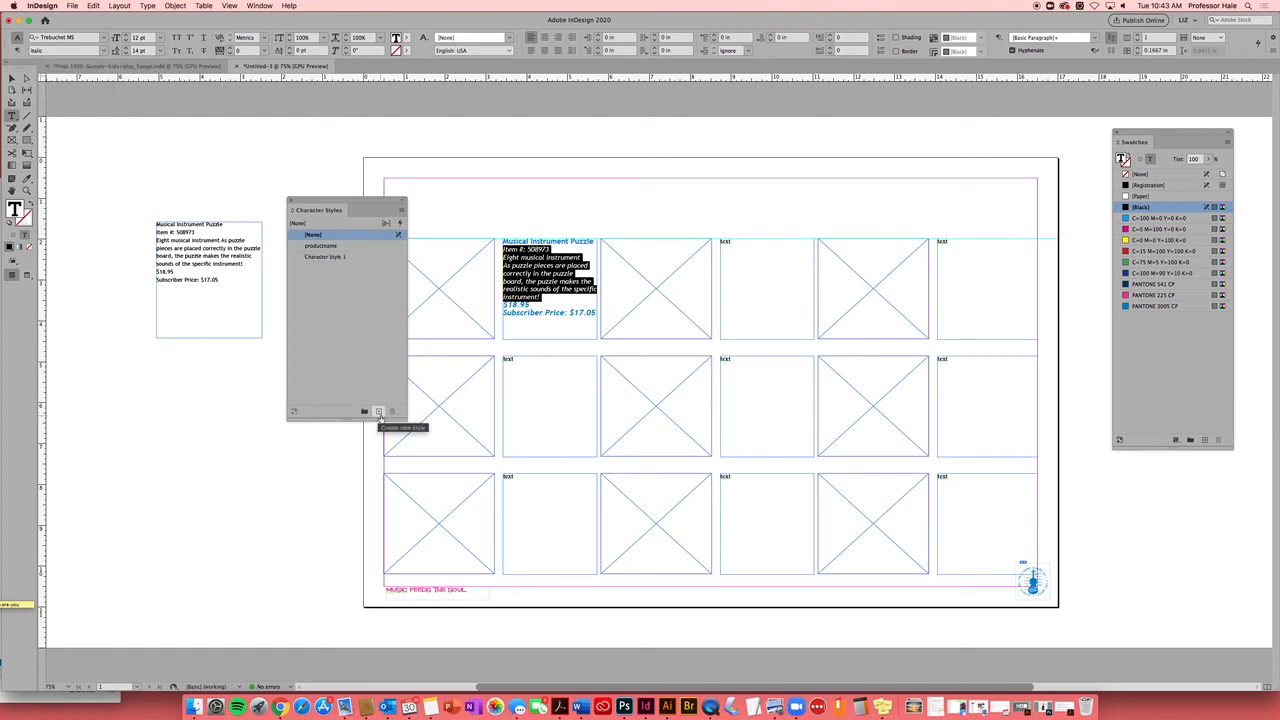
Name the new style description, with 11 pt size and PANTONE 541 CP colour
double_click(364, 259)
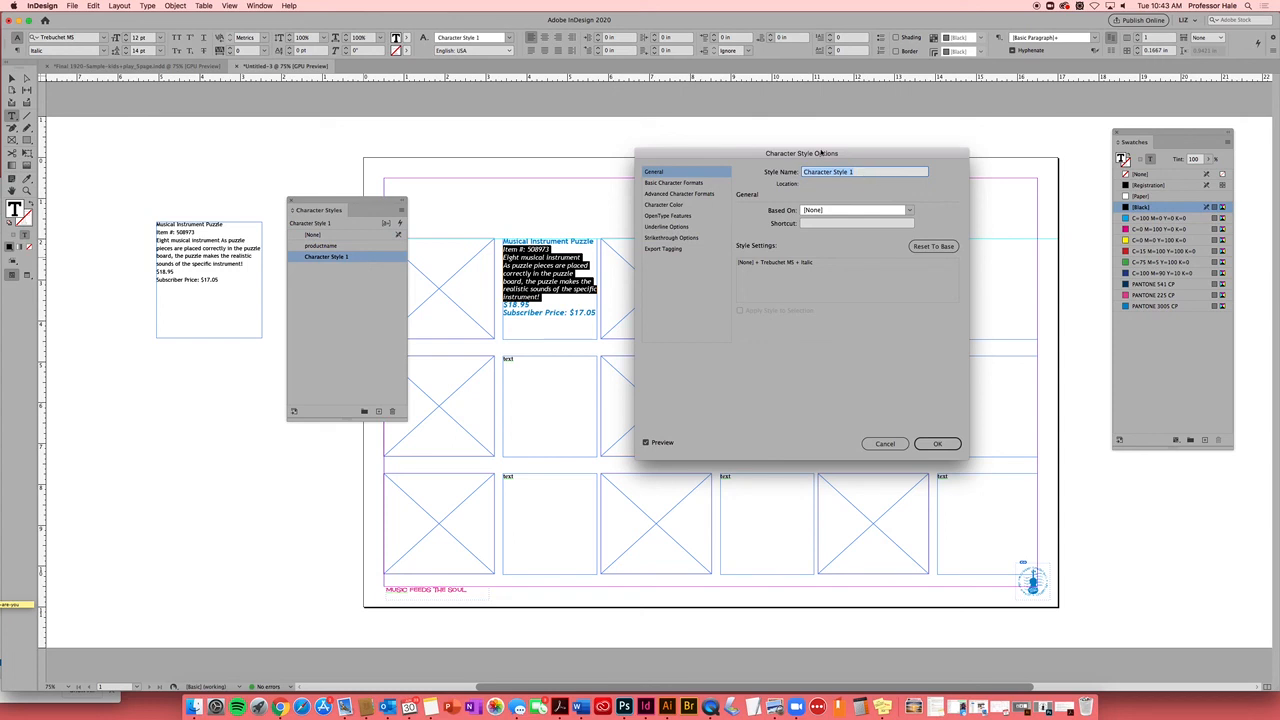
text(de)
click(700, 184)
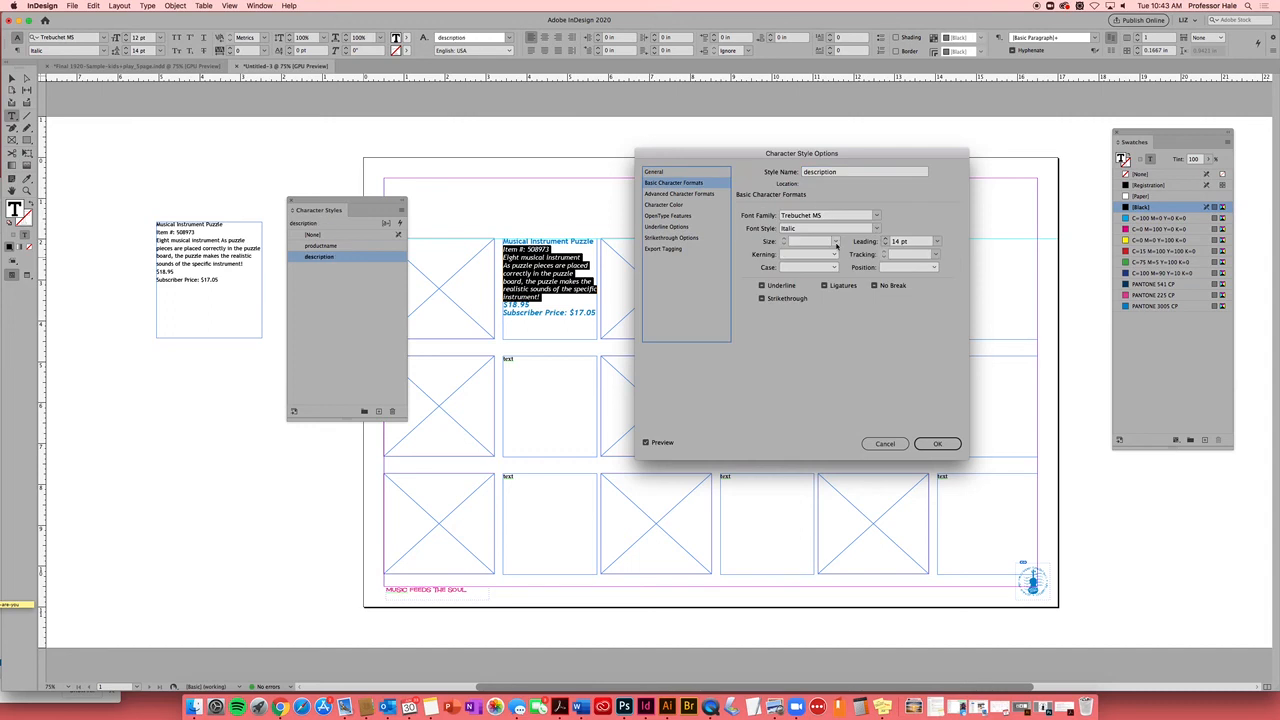
click(837, 243)
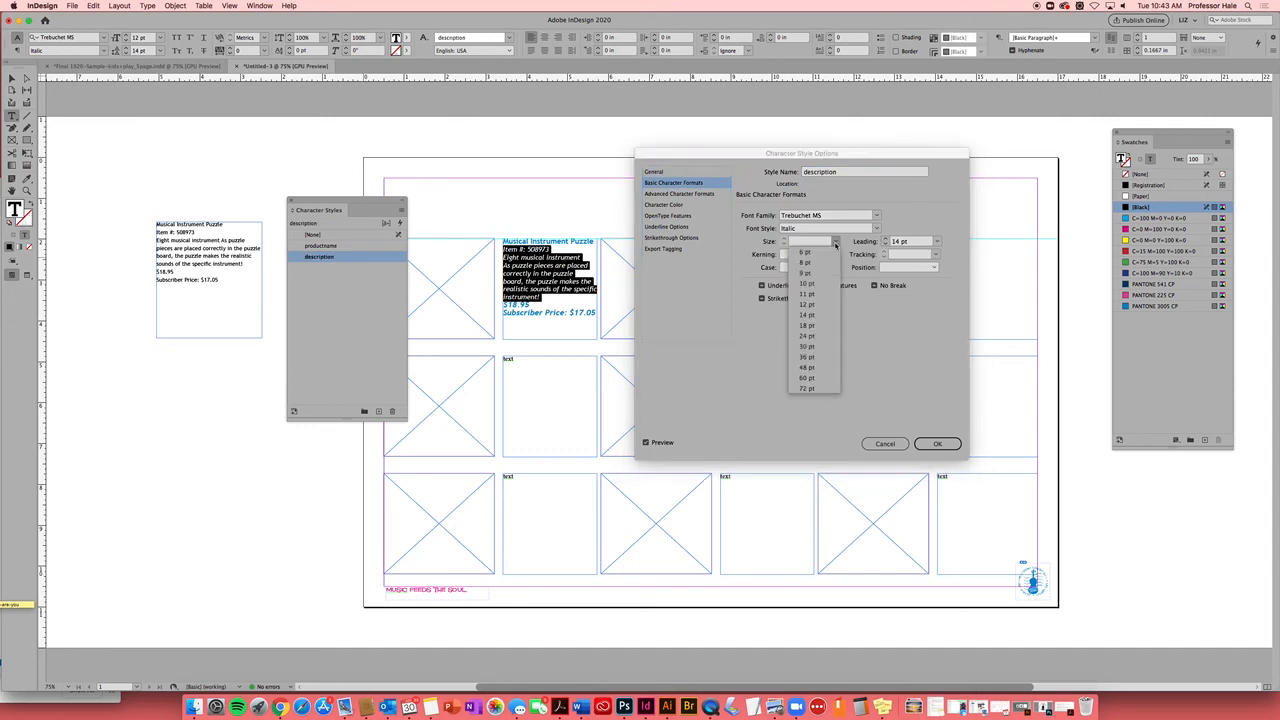
click(824, 297)
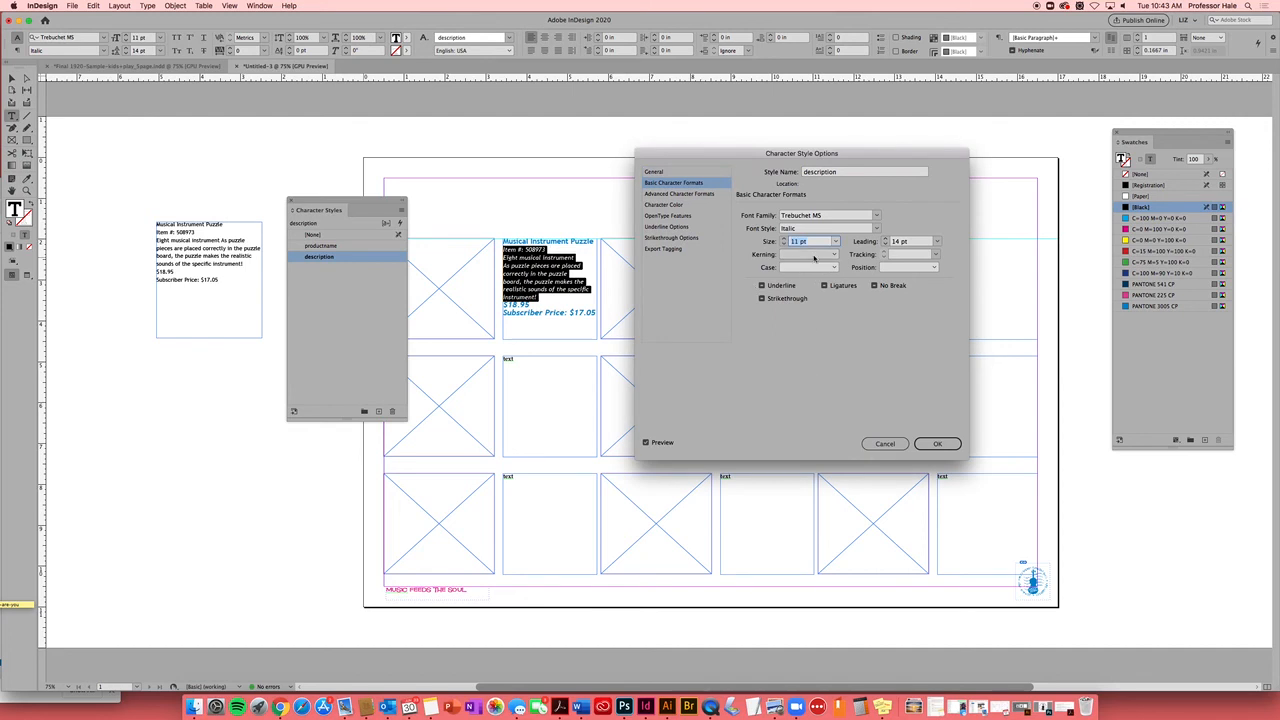
click(664, 205)
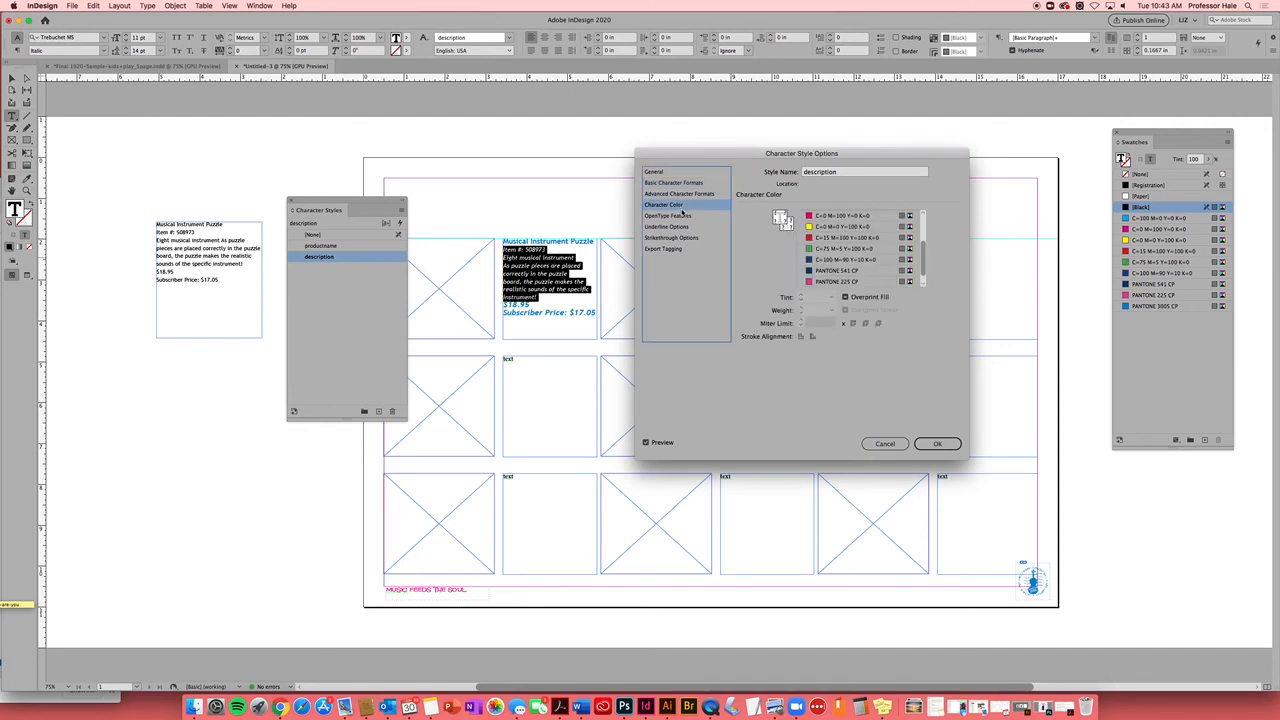
click(836, 270)
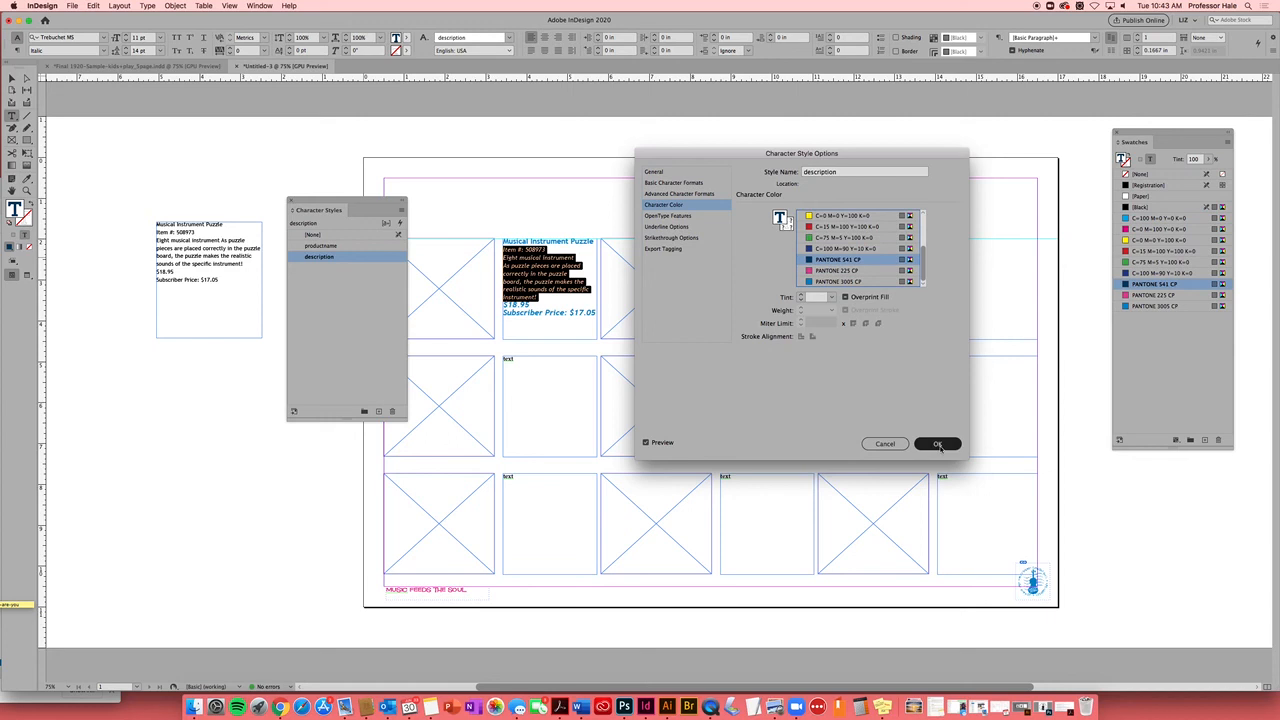
click(938, 444)
Create a character style from the two price lines and name it price
click(588, 312)
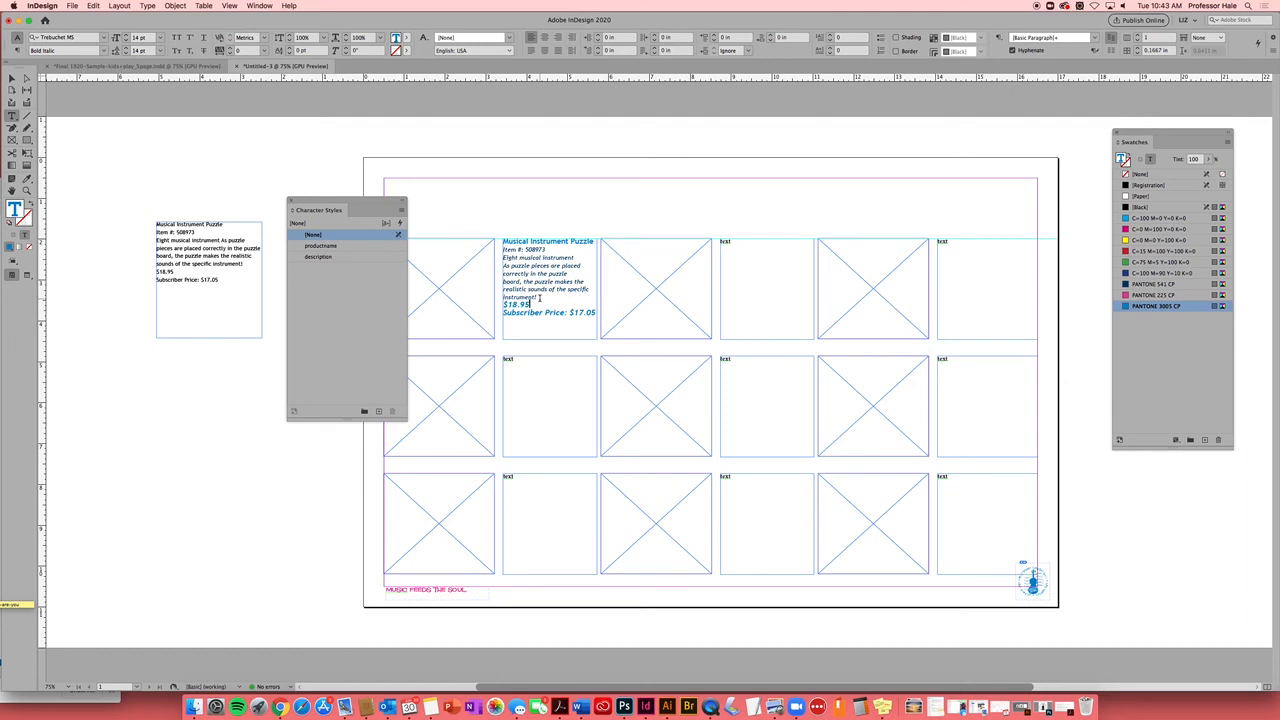
drag(595, 312, 503, 304)
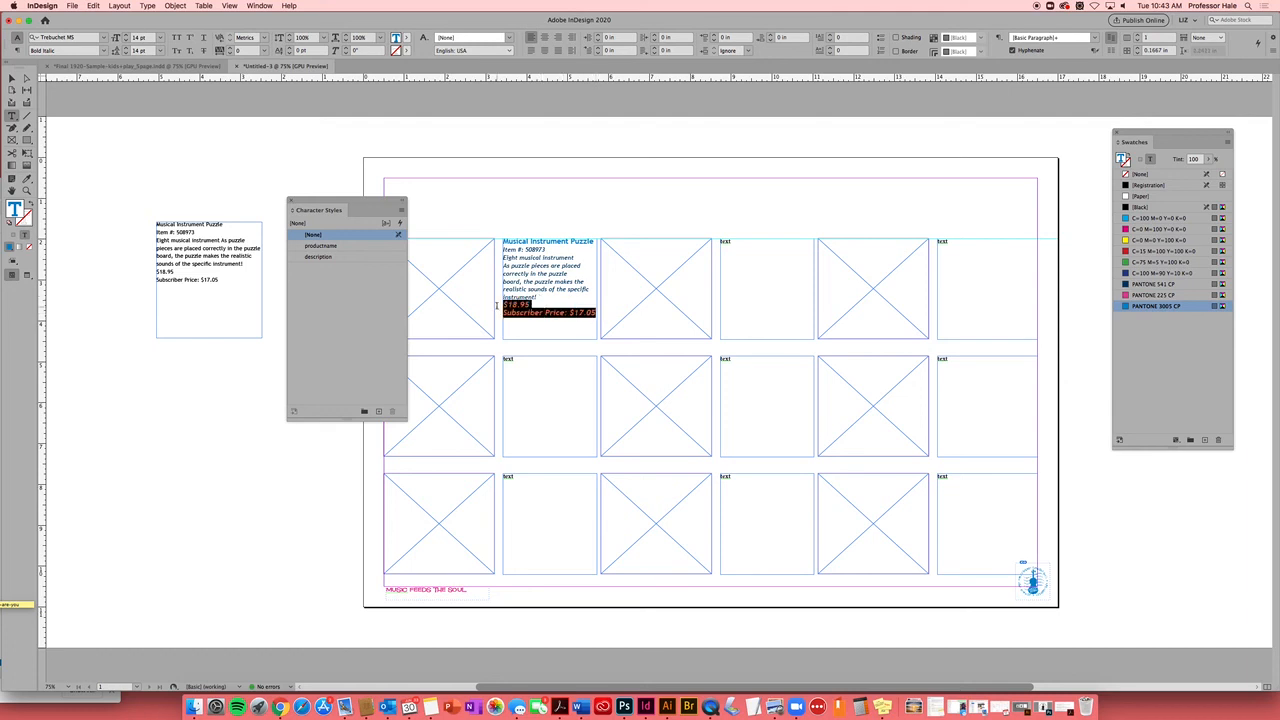
click(378, 412)
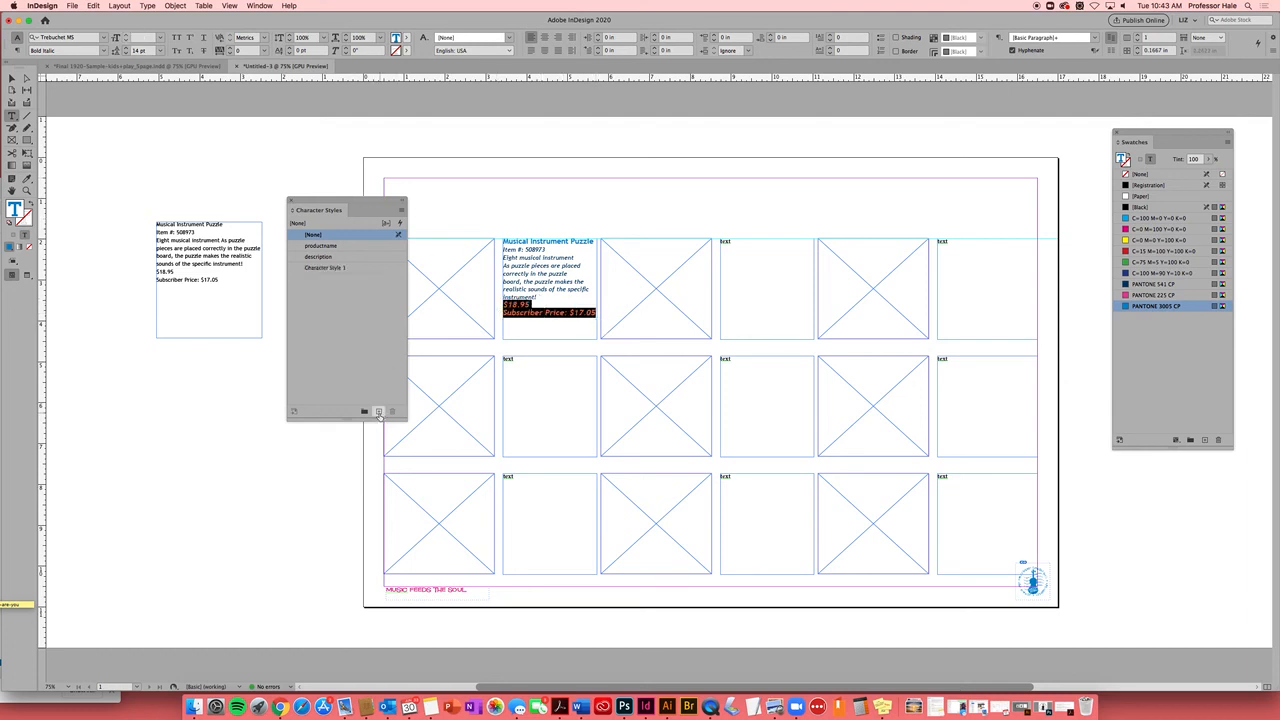
double_click(361, 270)
text(price)
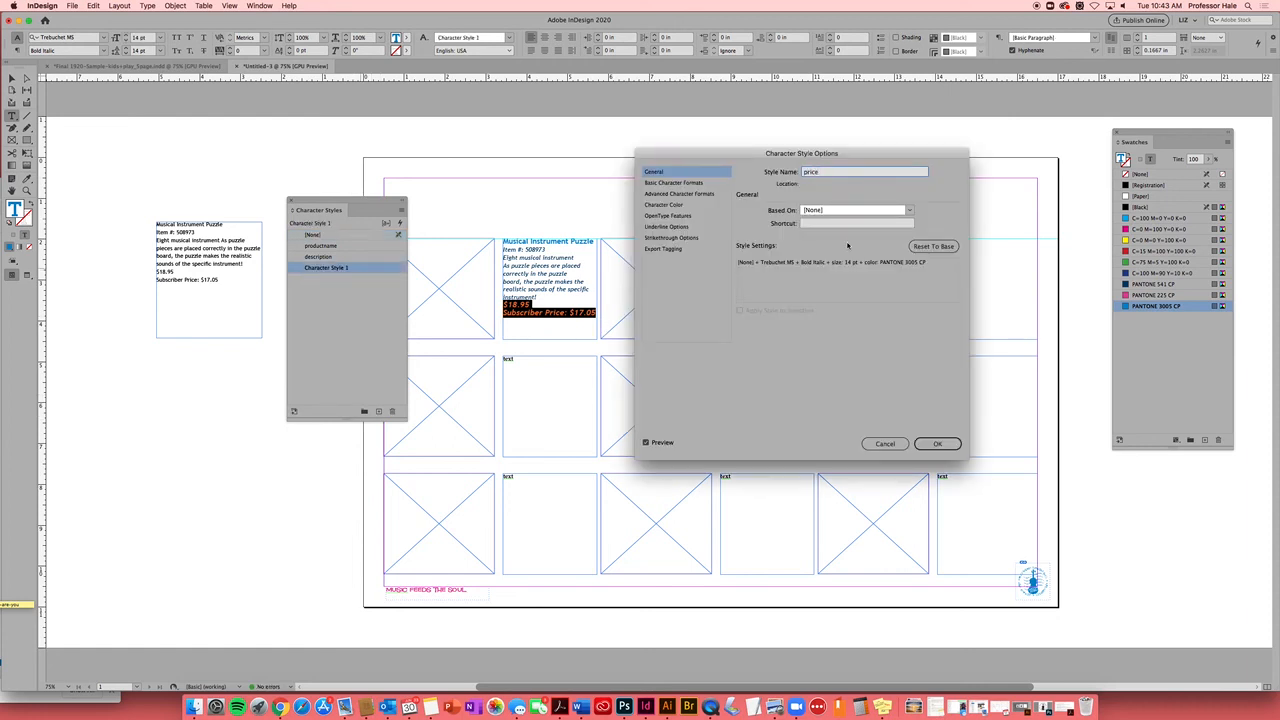
Make the price style Bold at 12 pt, coloured PANTONE 225 CP
click(706, 183)
click(785, 245)
click(785, 245)
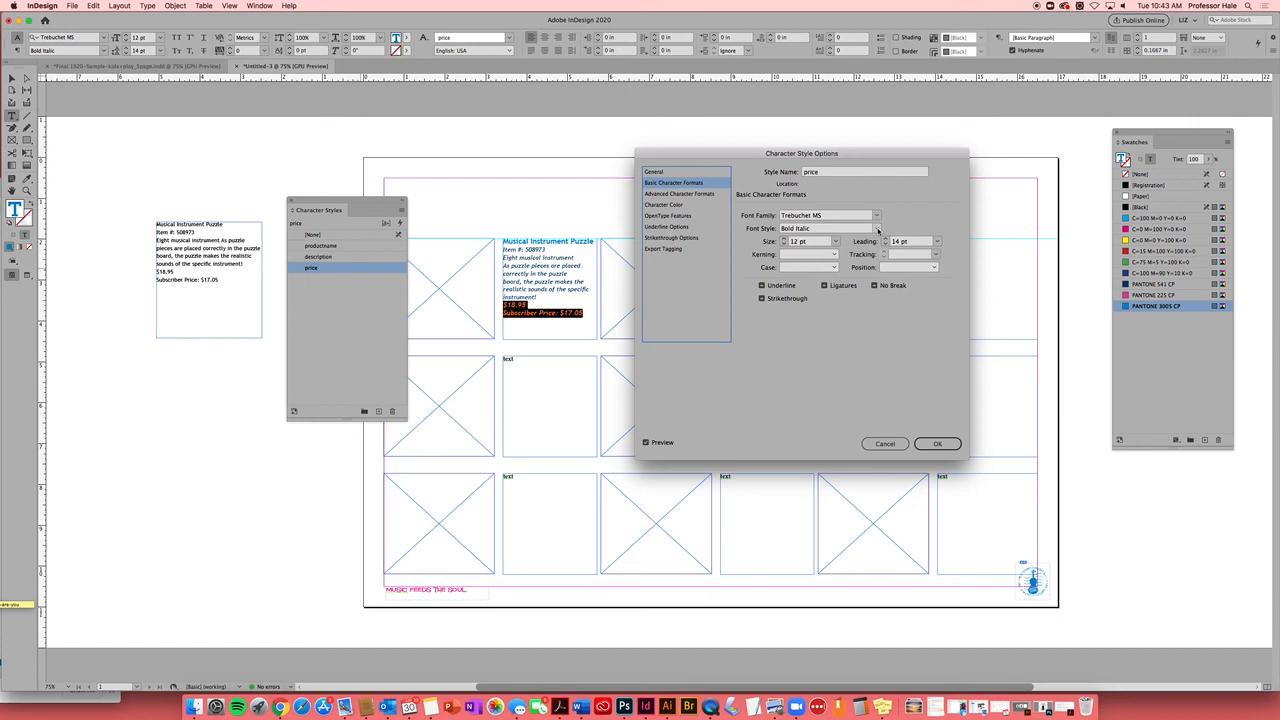
click(877, 229)
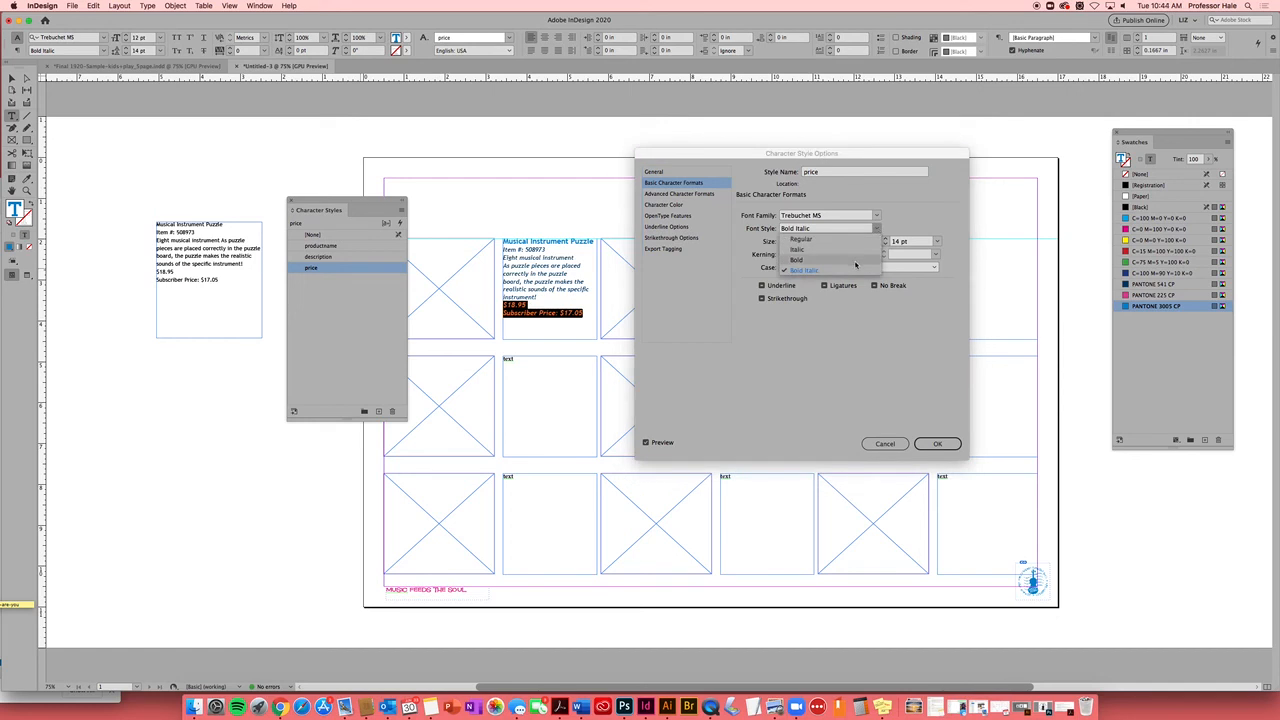
click(855, 262)
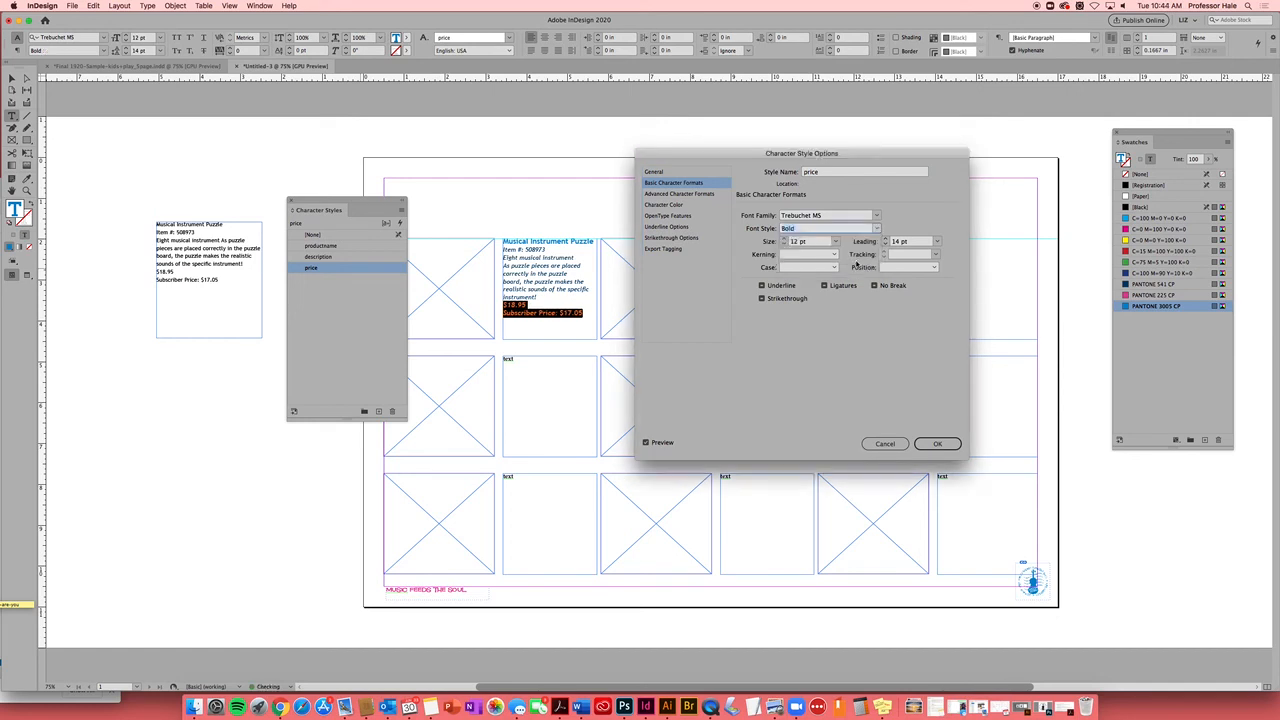
click(682, 206)
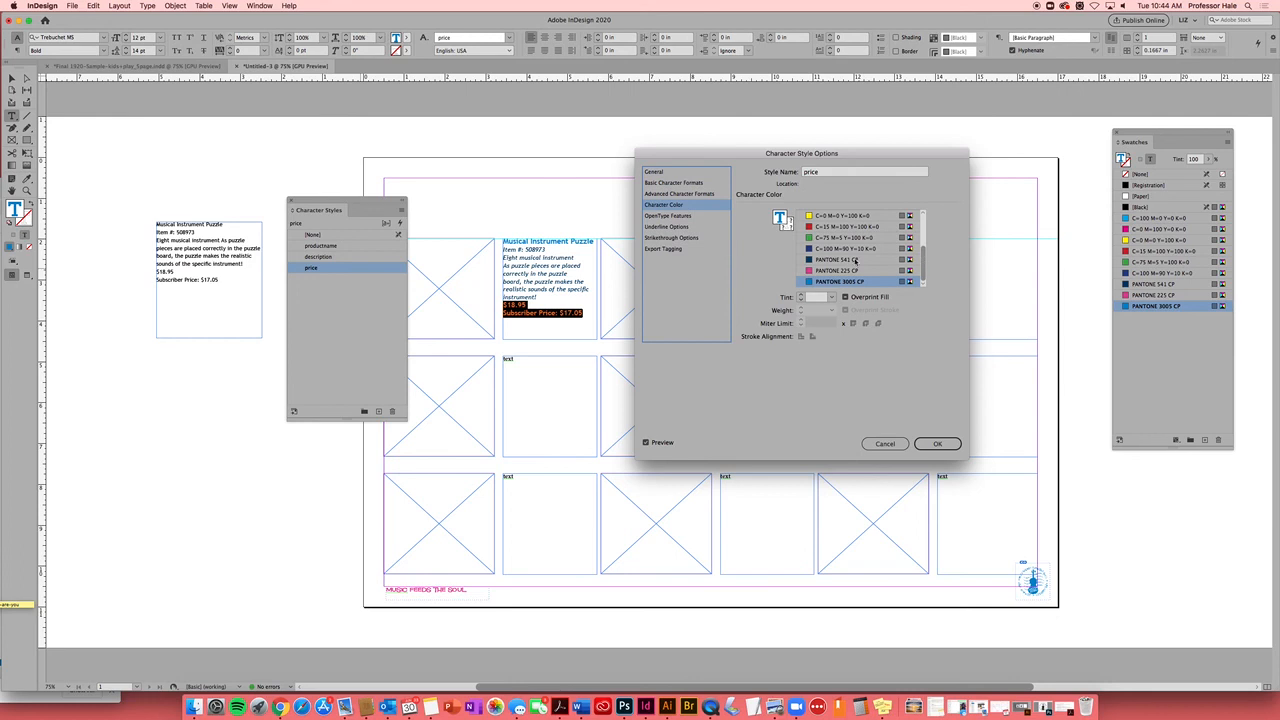
click(830, 271)
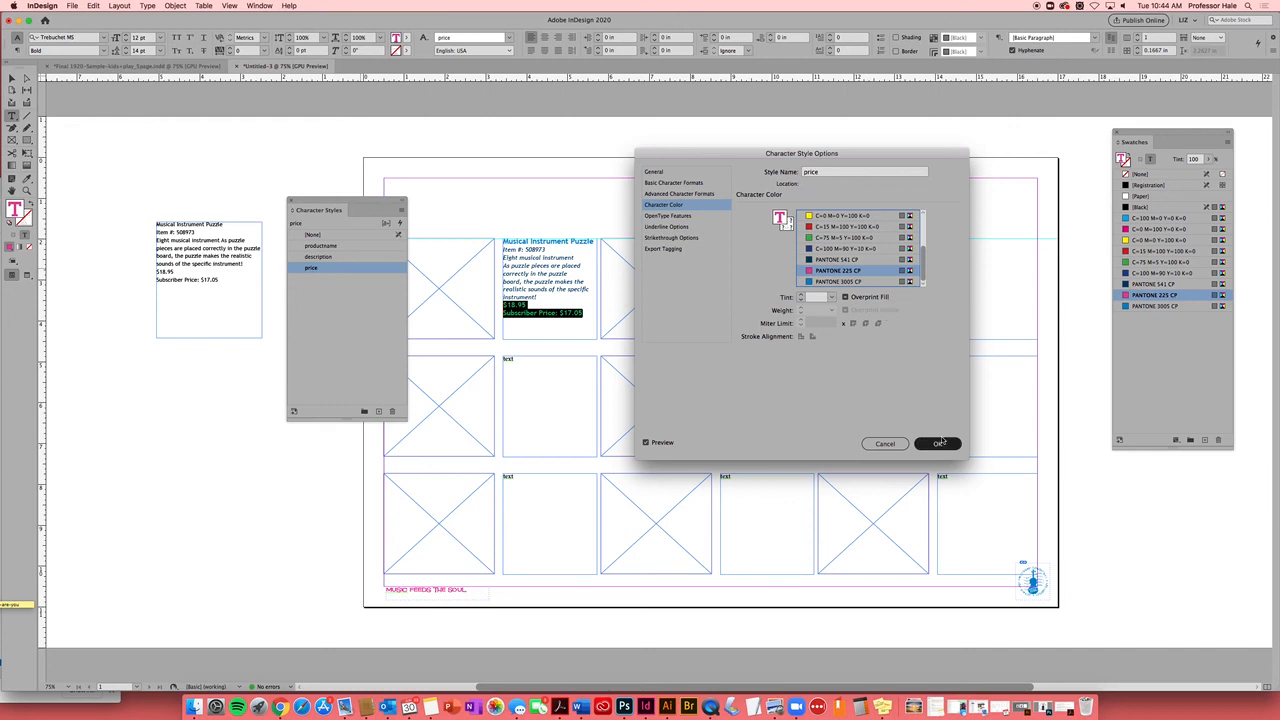
Review the price style's other option panels without changing them
click(681, 216)
click(680, 227)
click(676, 238)
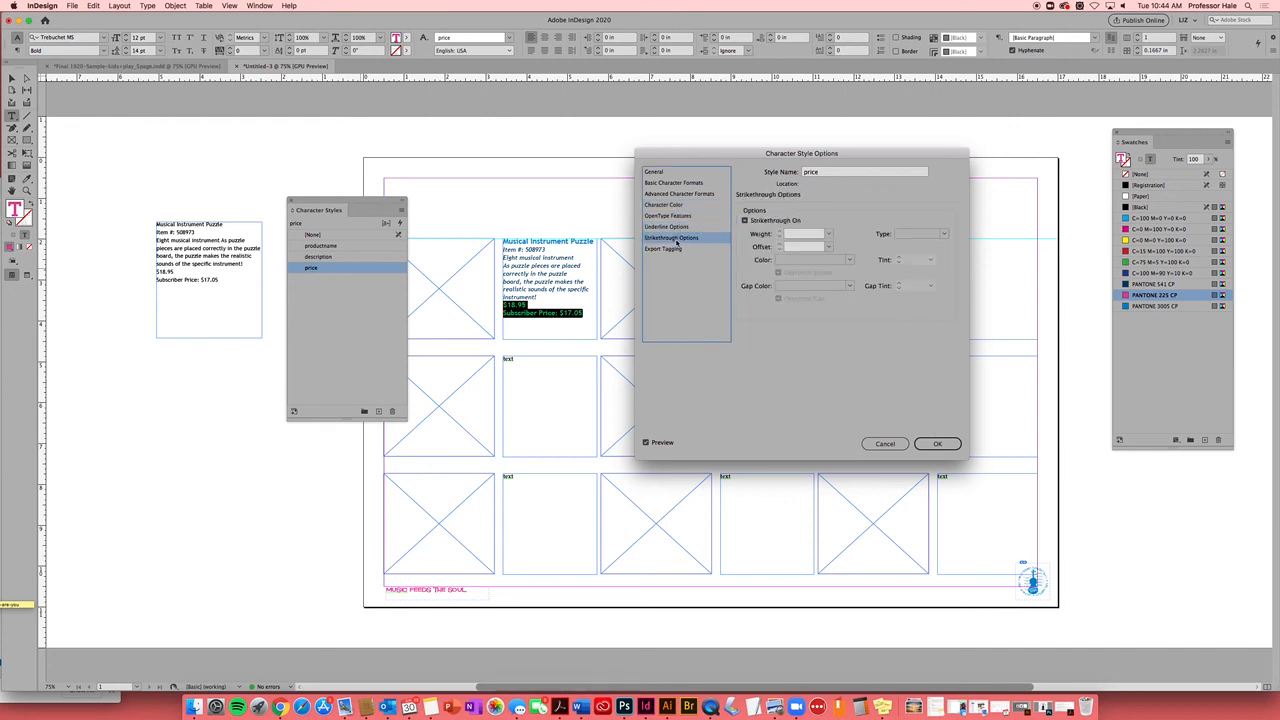
click(678, 249)
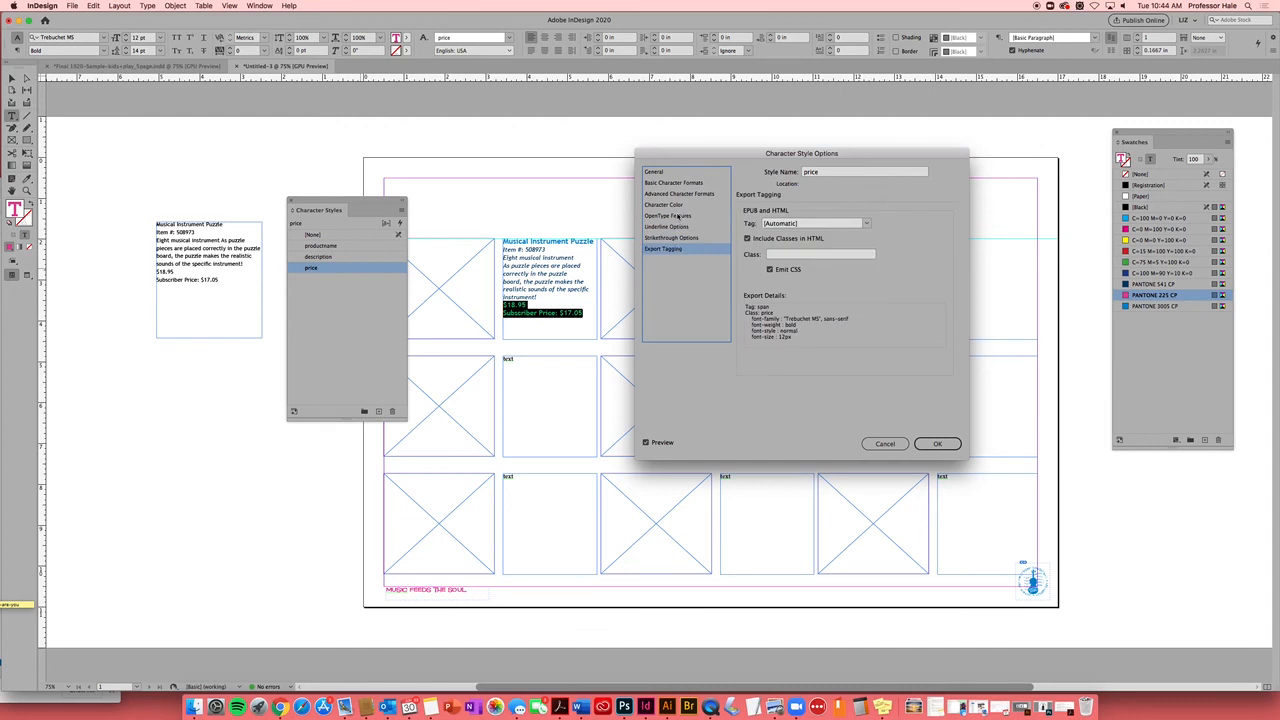
click(678, 205)
click(681, 195)
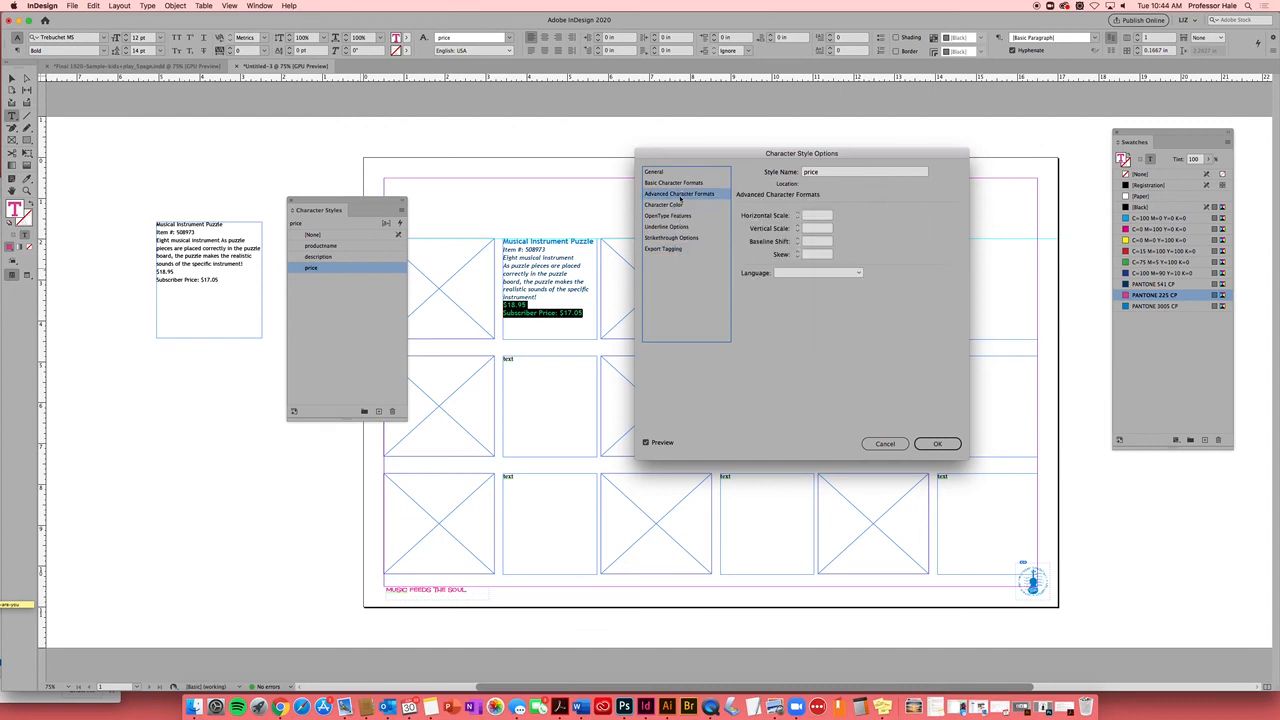
click(673, 183)
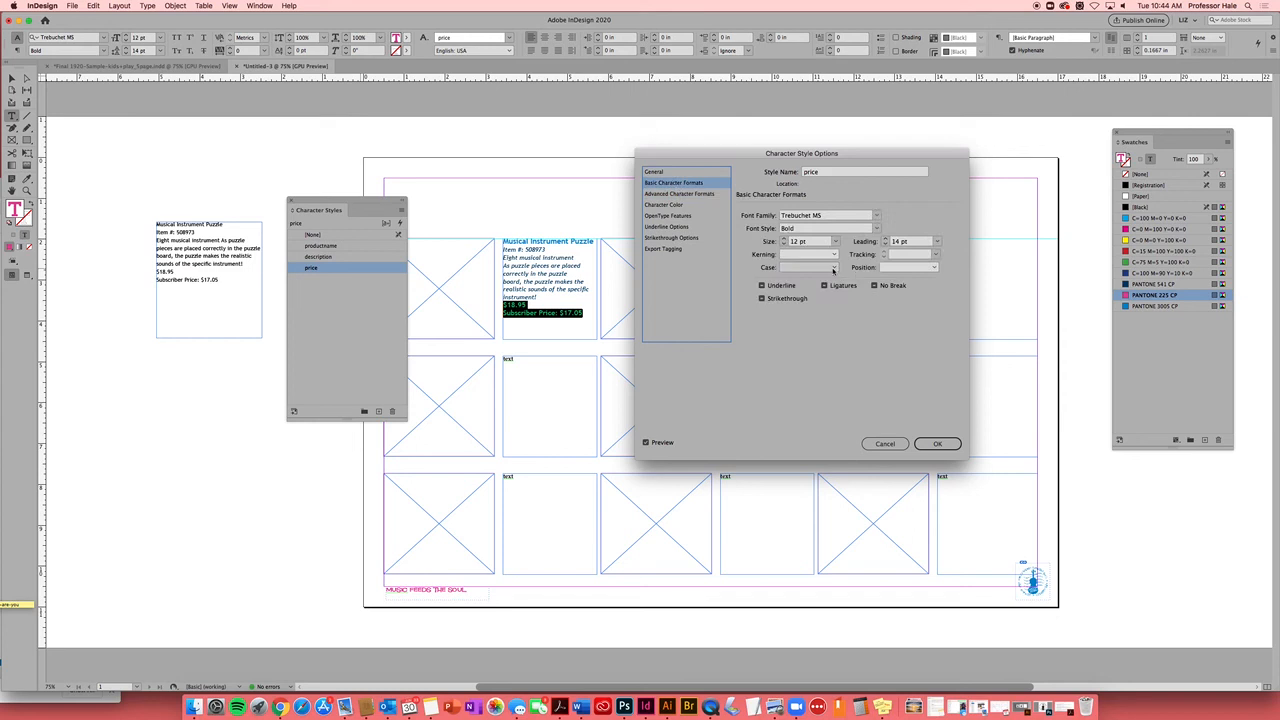
Set the price style to All Caps at 11 pt and confirm
click(834, 270)
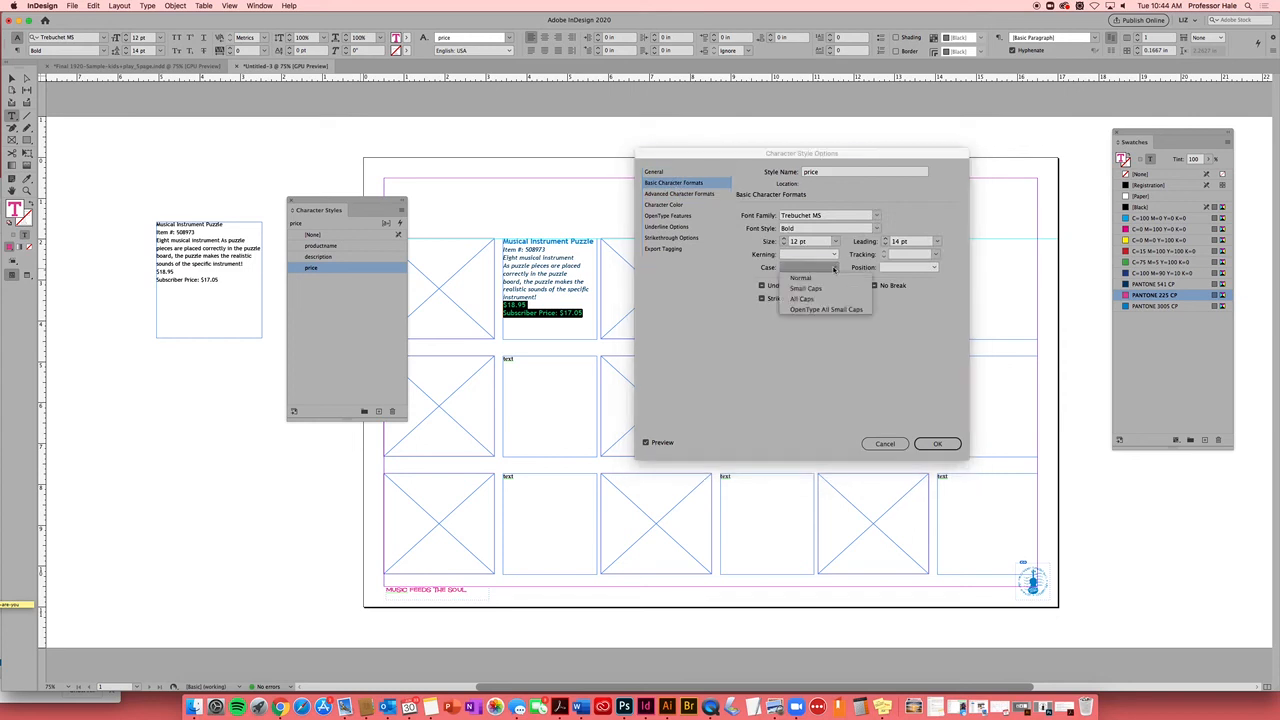
click(833, 270)
click(834, 270)
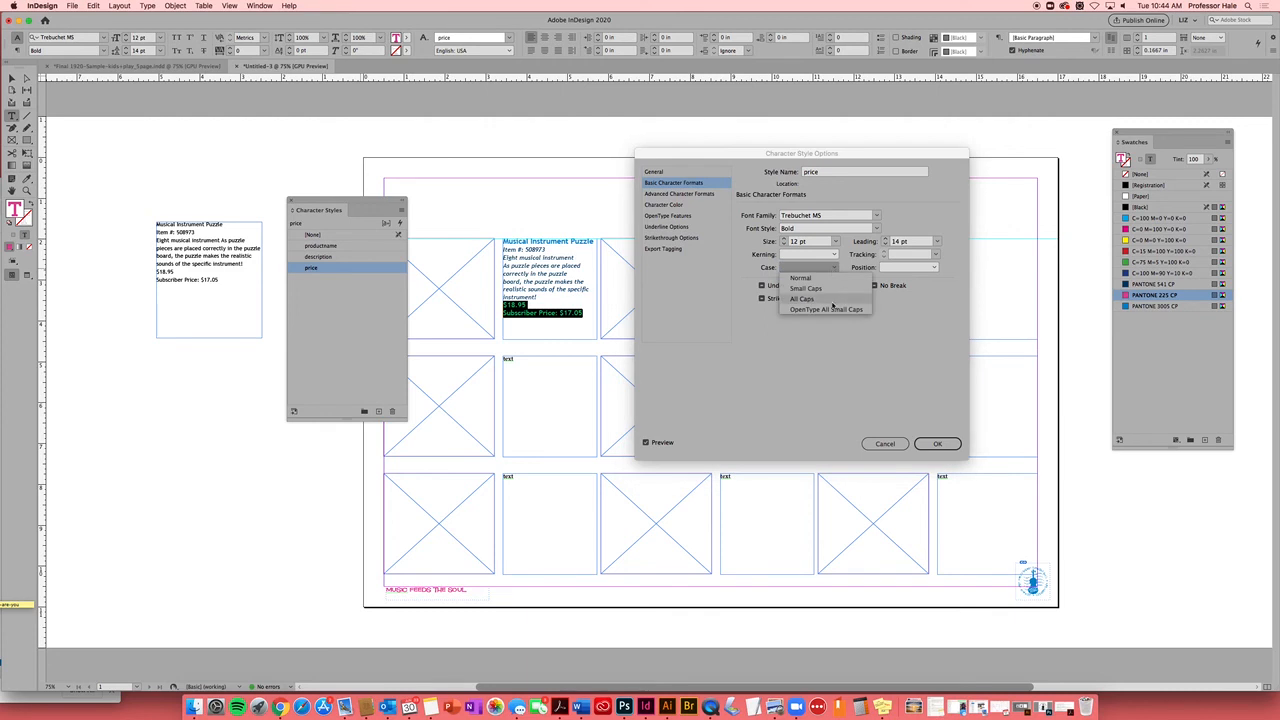
click(827, 299)
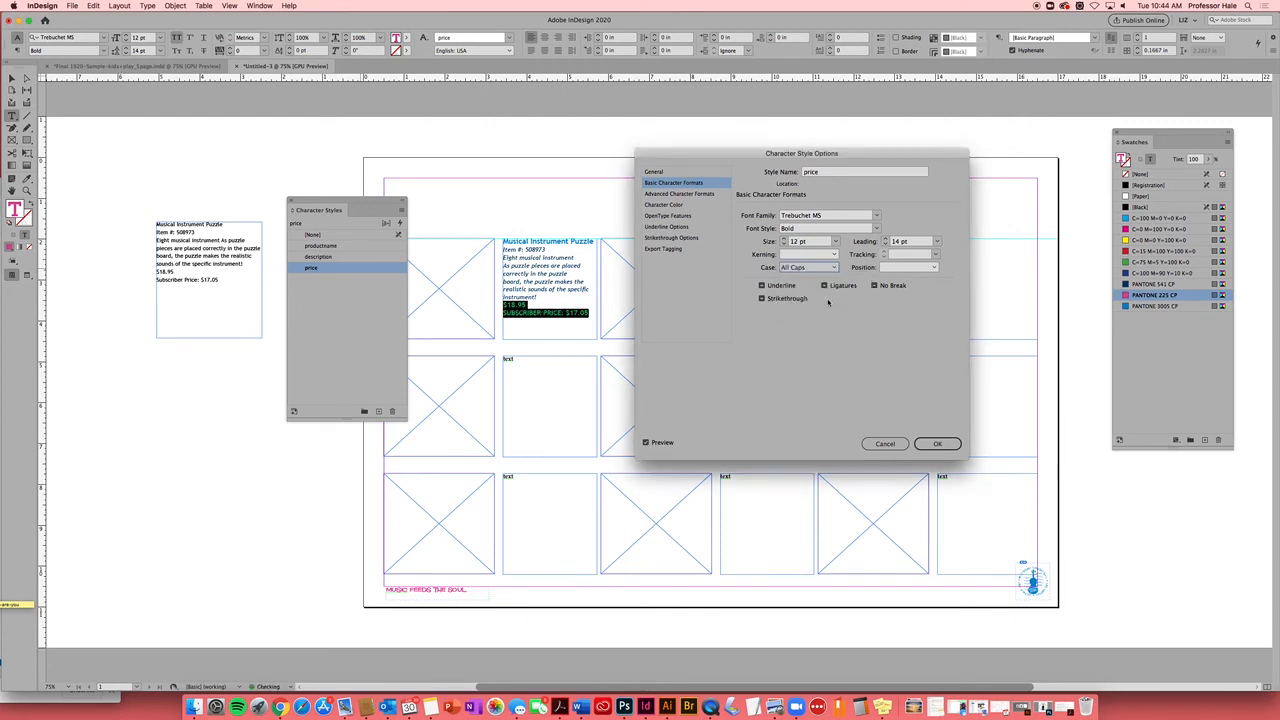
click(786, 245)
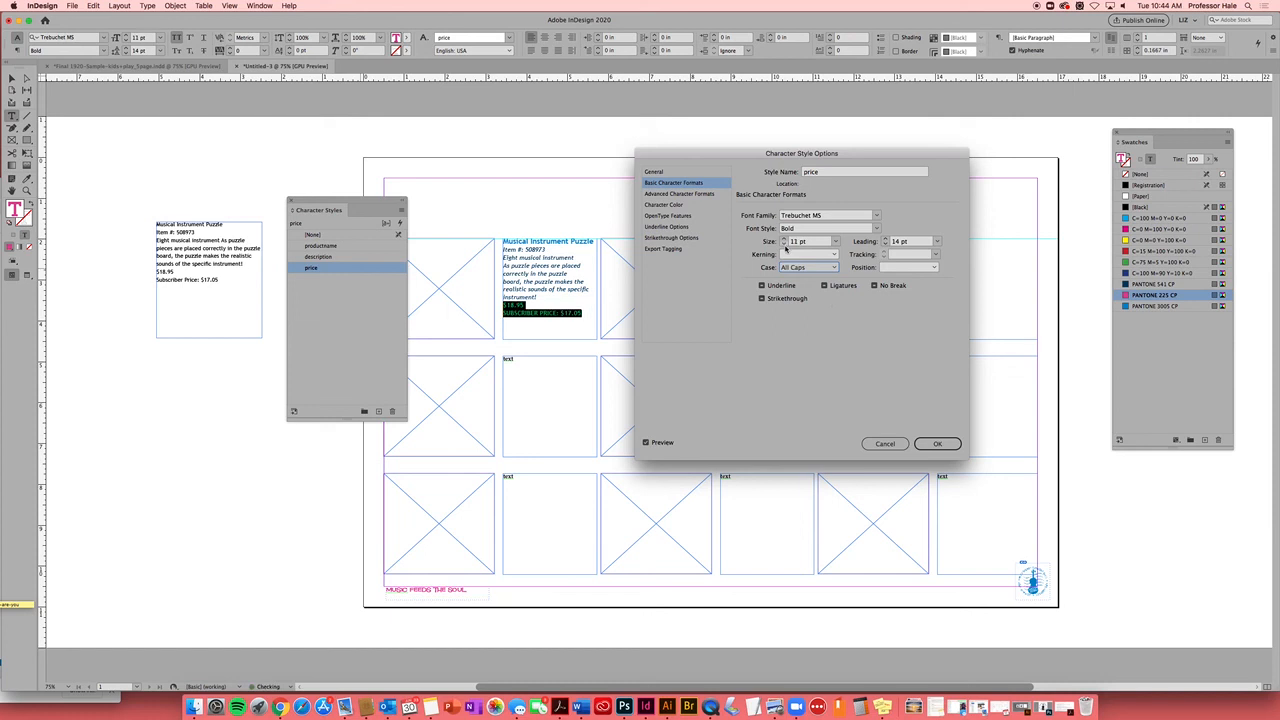
click(944, 442)
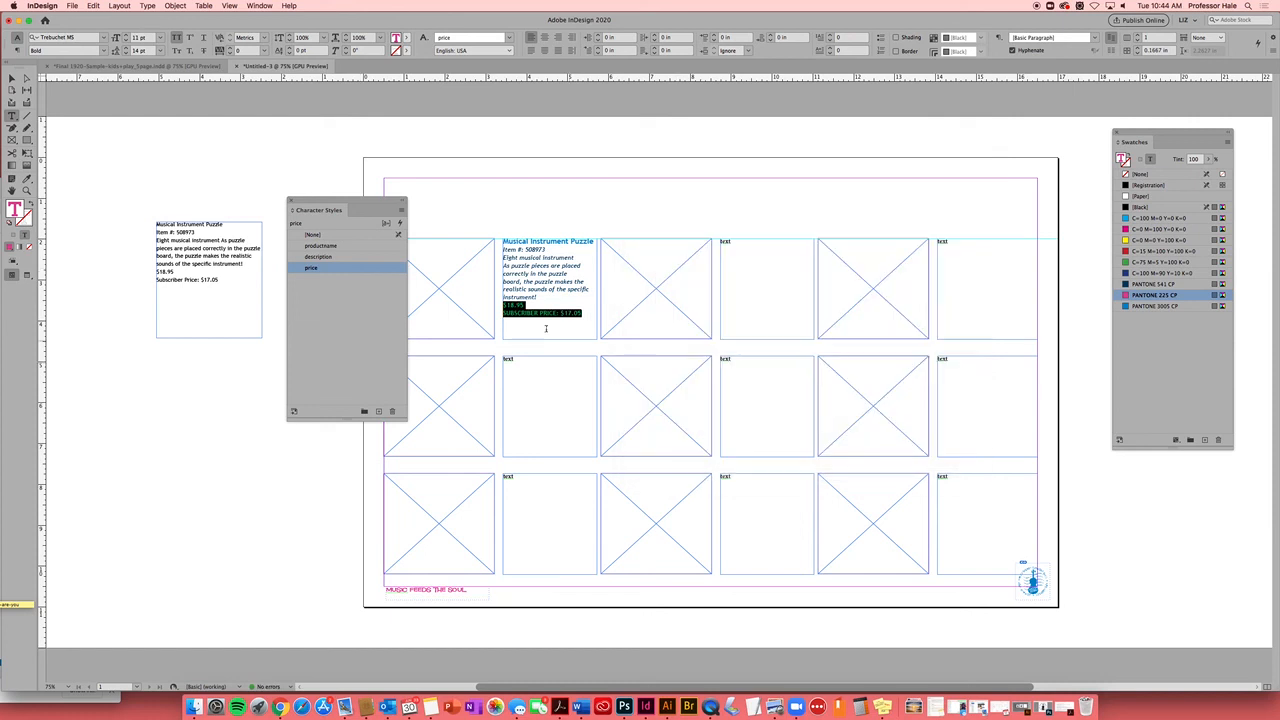
click(546, 328)
click(12, 79)
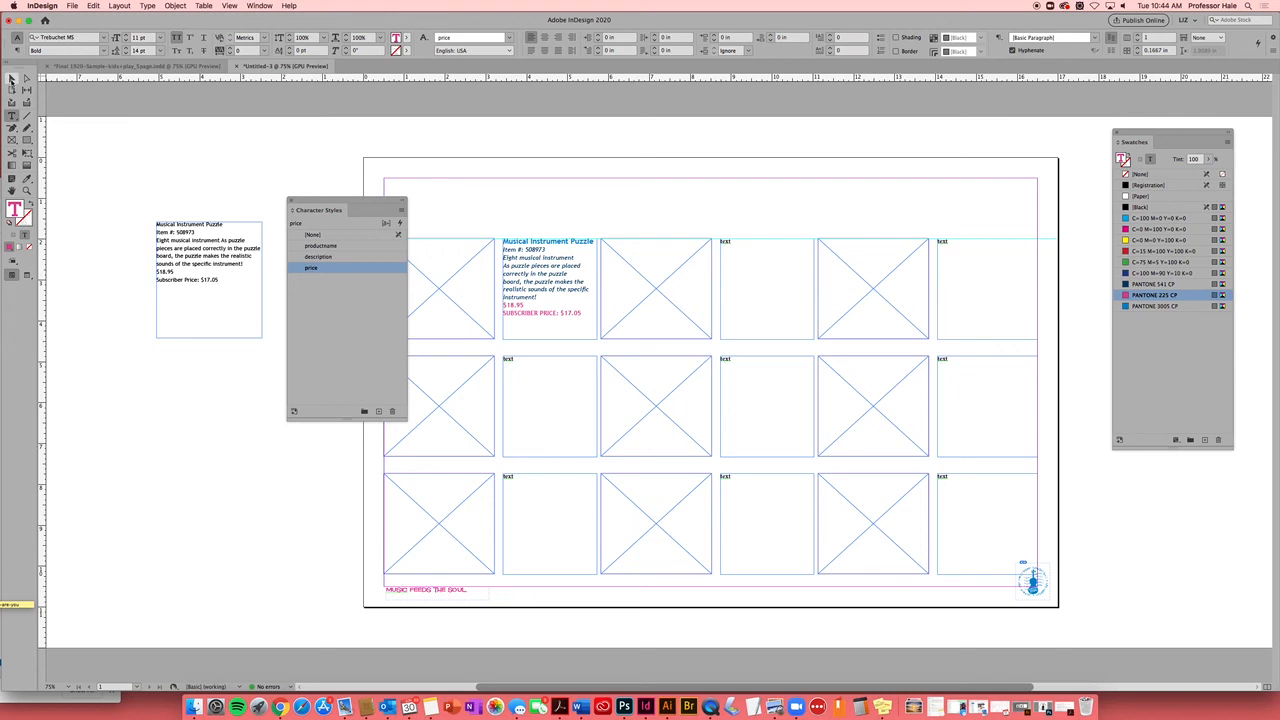
Copy the listing text from the left frame and paste it into a top-row frame
click(12, 117)
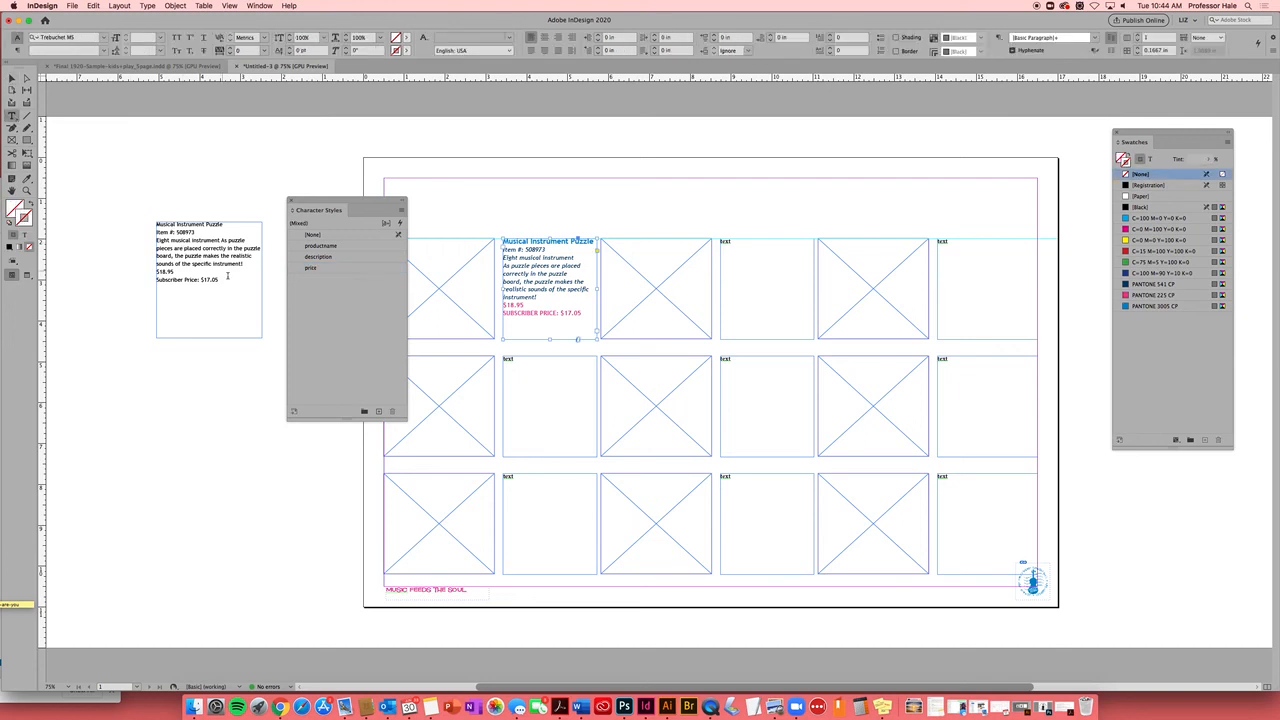
drag(220, 281, 156, 223)
key(super+c)
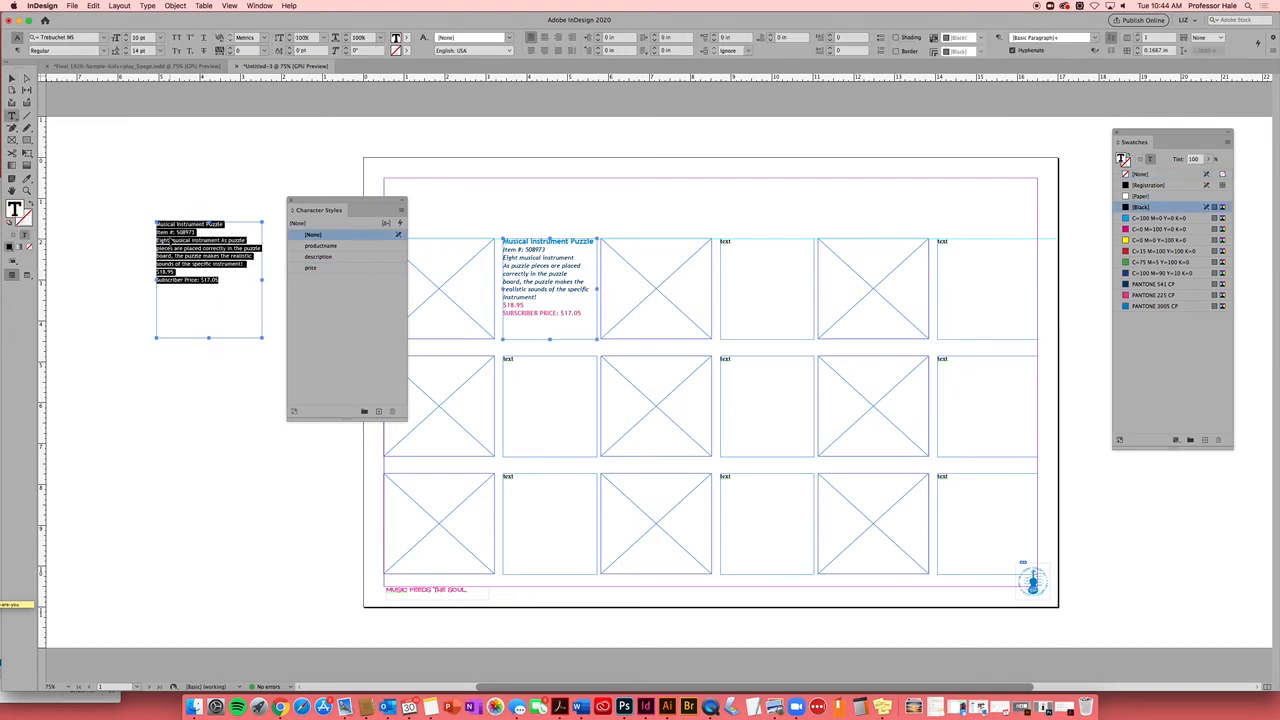
double_click(730, 240)
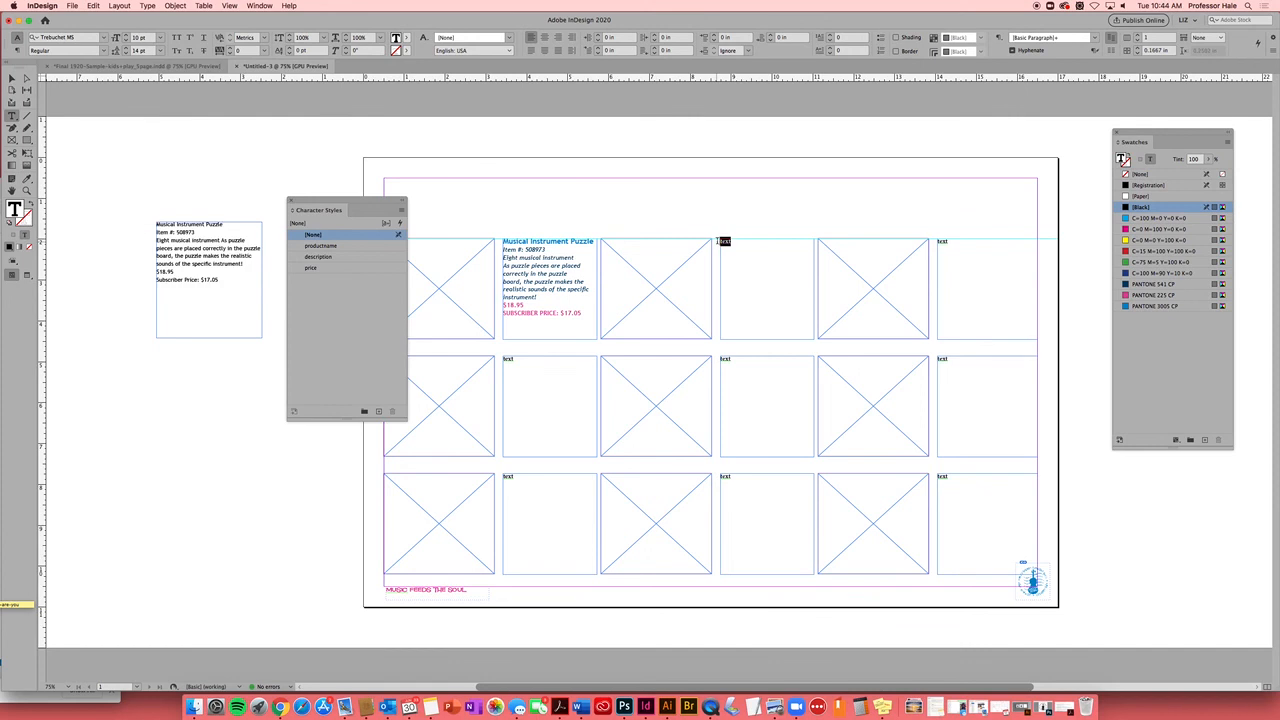
key(super+v)
Apply productname, description and price styles to the Musical Instrument Puzzle listing
drag(787, 241, 720, 241)
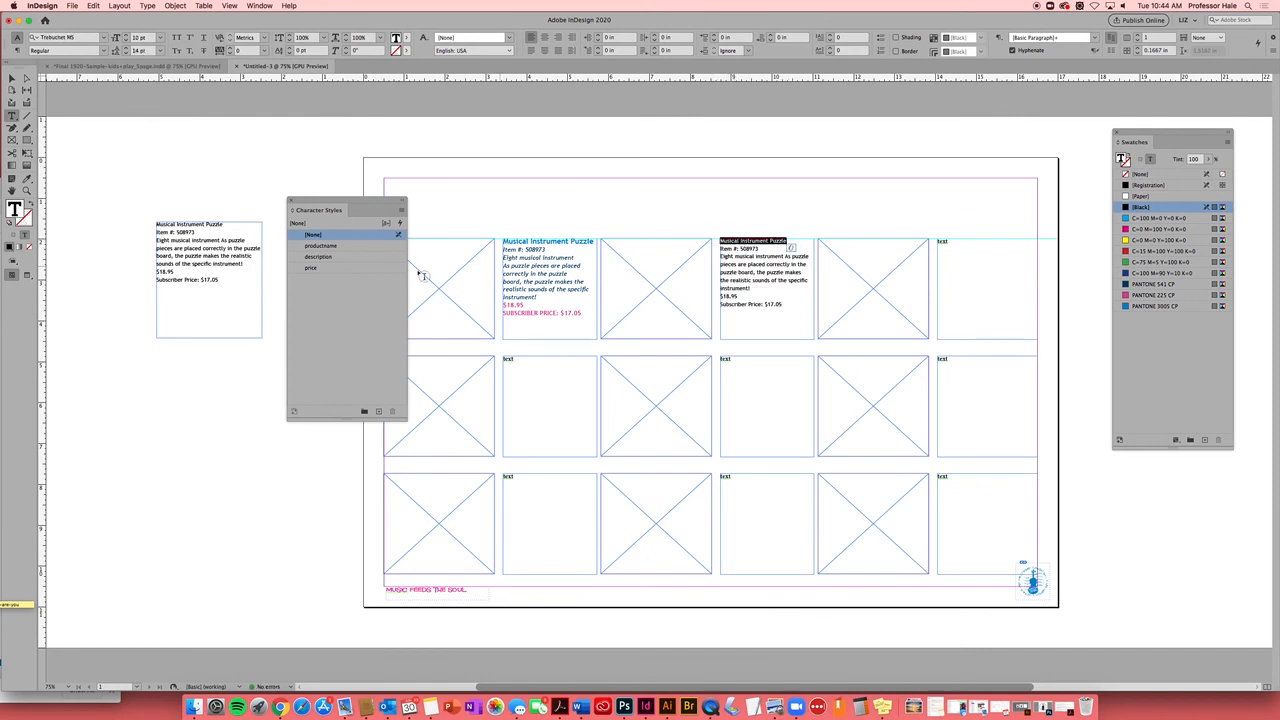
click(321, 245)
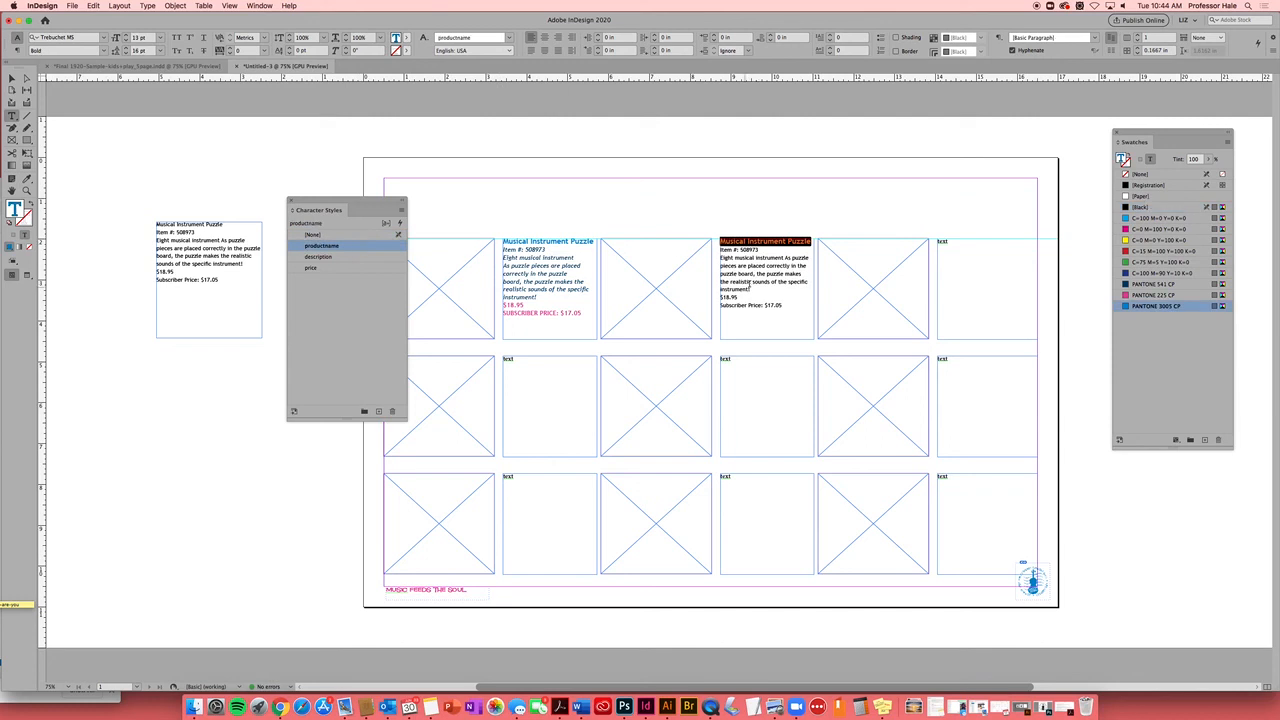
drag(753, 289, 718, 249)
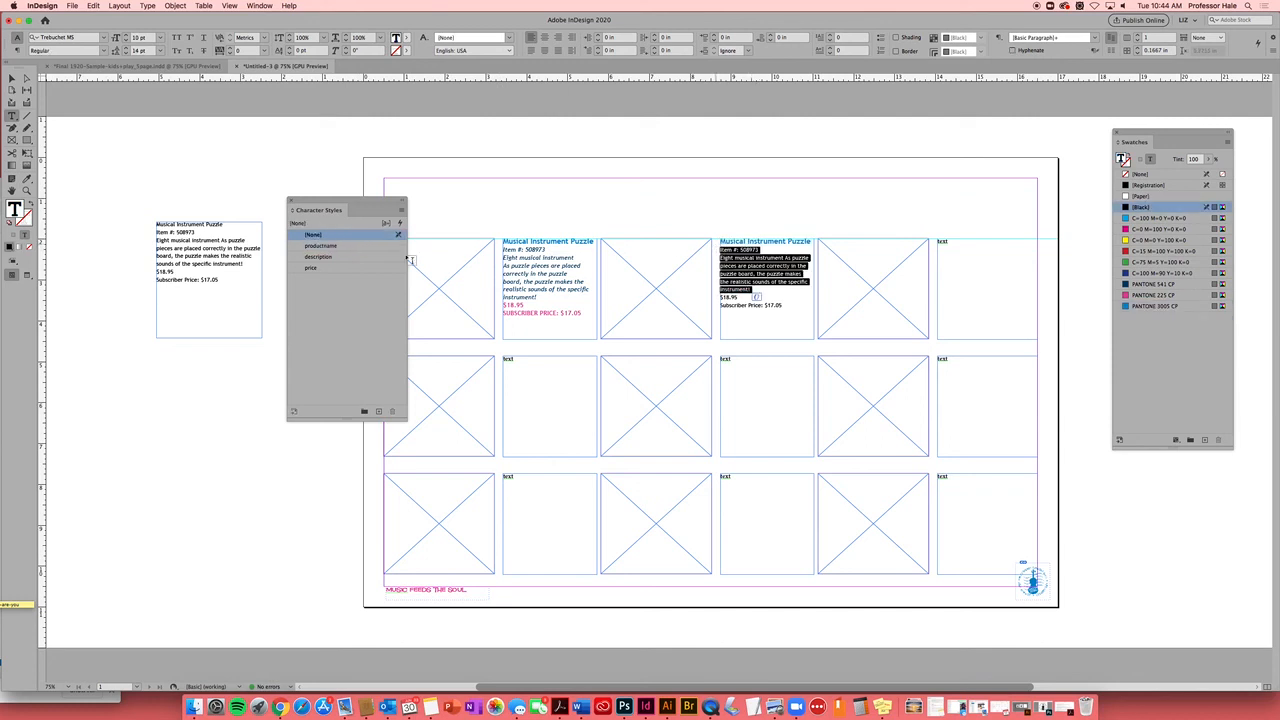
click(348, 256)
drag(793, 311, 719, 303)
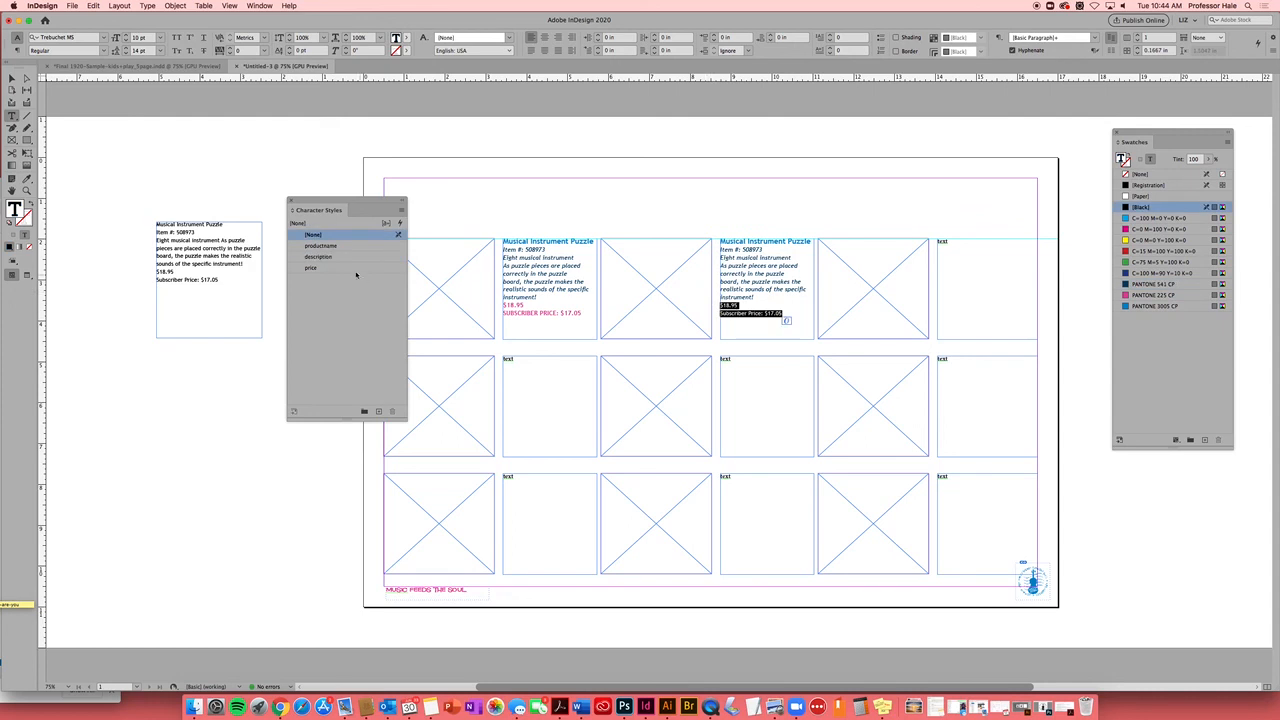
click(352, 268)
click(14, 80)
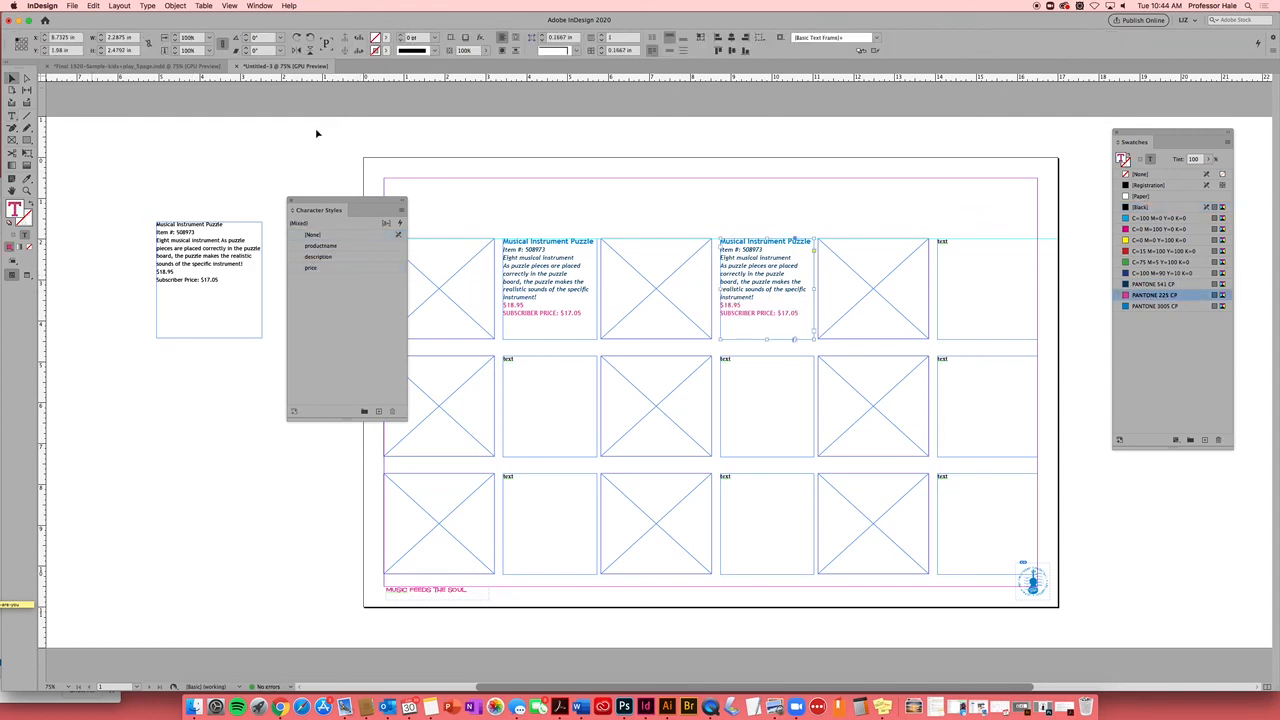
click(980, 163)
drag(393, 208, 243, 452)
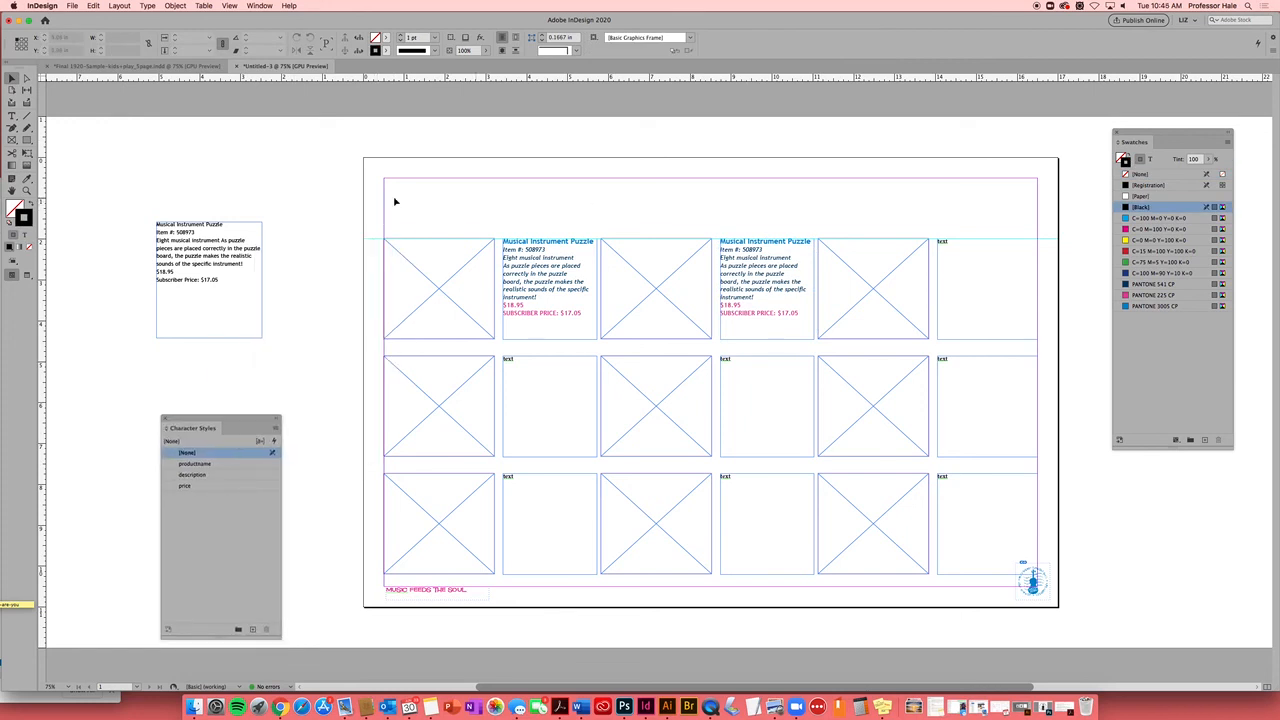
Draw a text frame above the grid and type 'merchandise name collection'
click(12, 115)
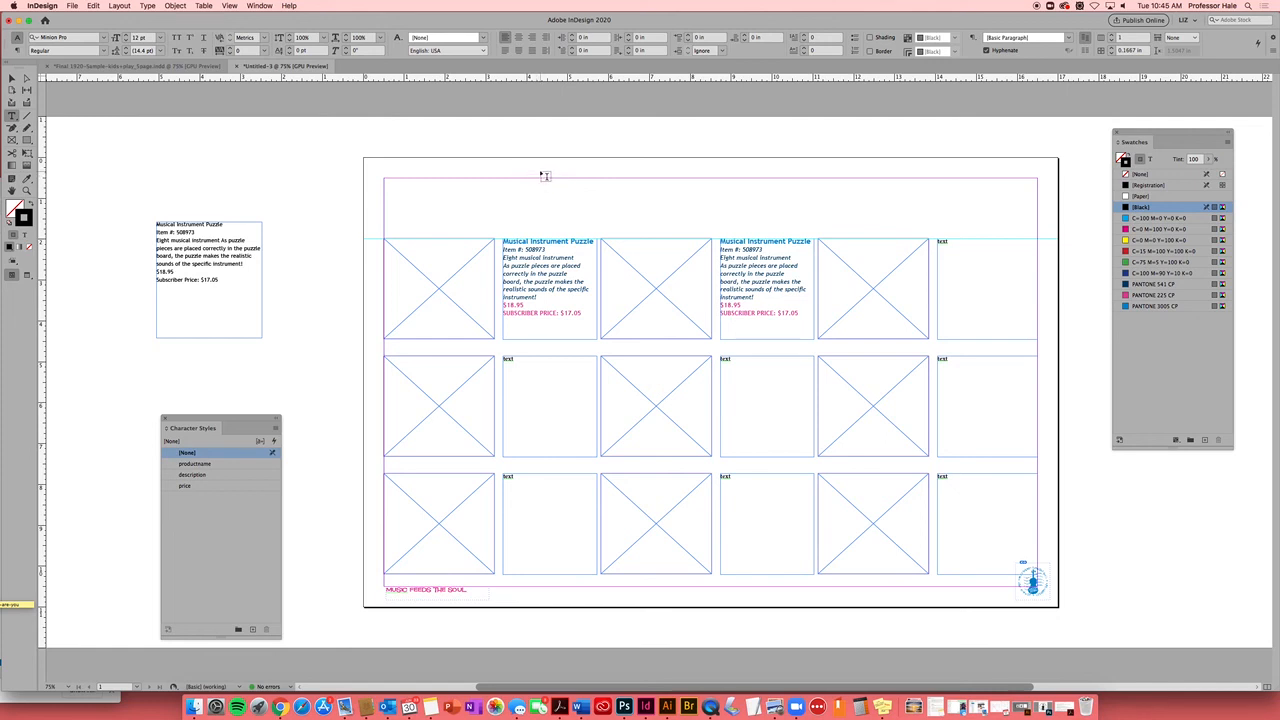
drag(497, 173, 926, 229)
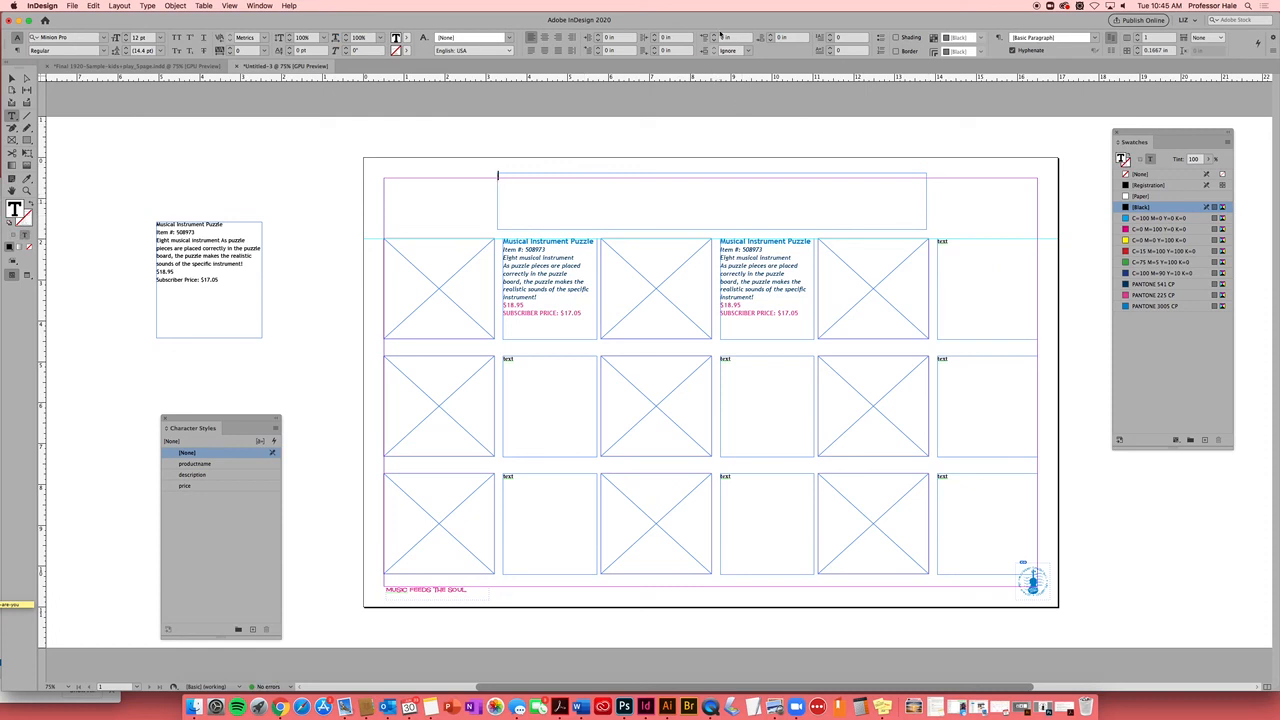
text(merchandise name collection)
key(super+a)
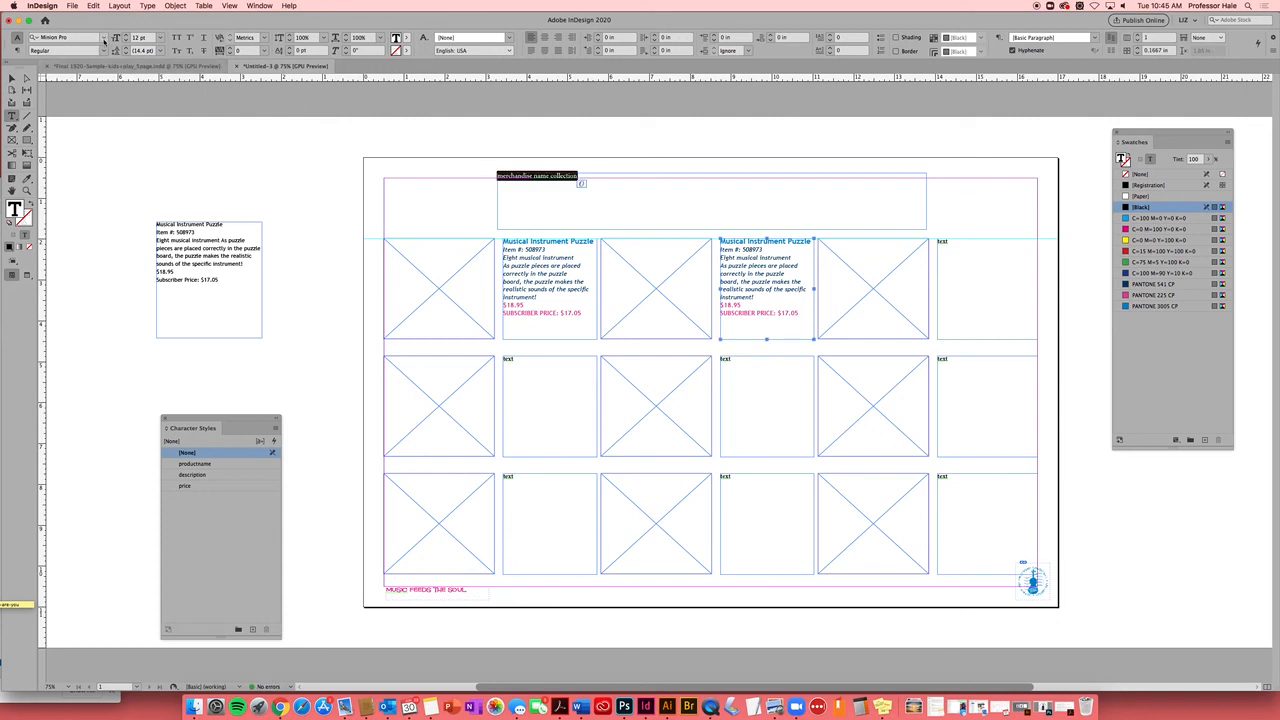
Set the headline in Square Meal and enlarge it to 44 pt
click(104, 41)
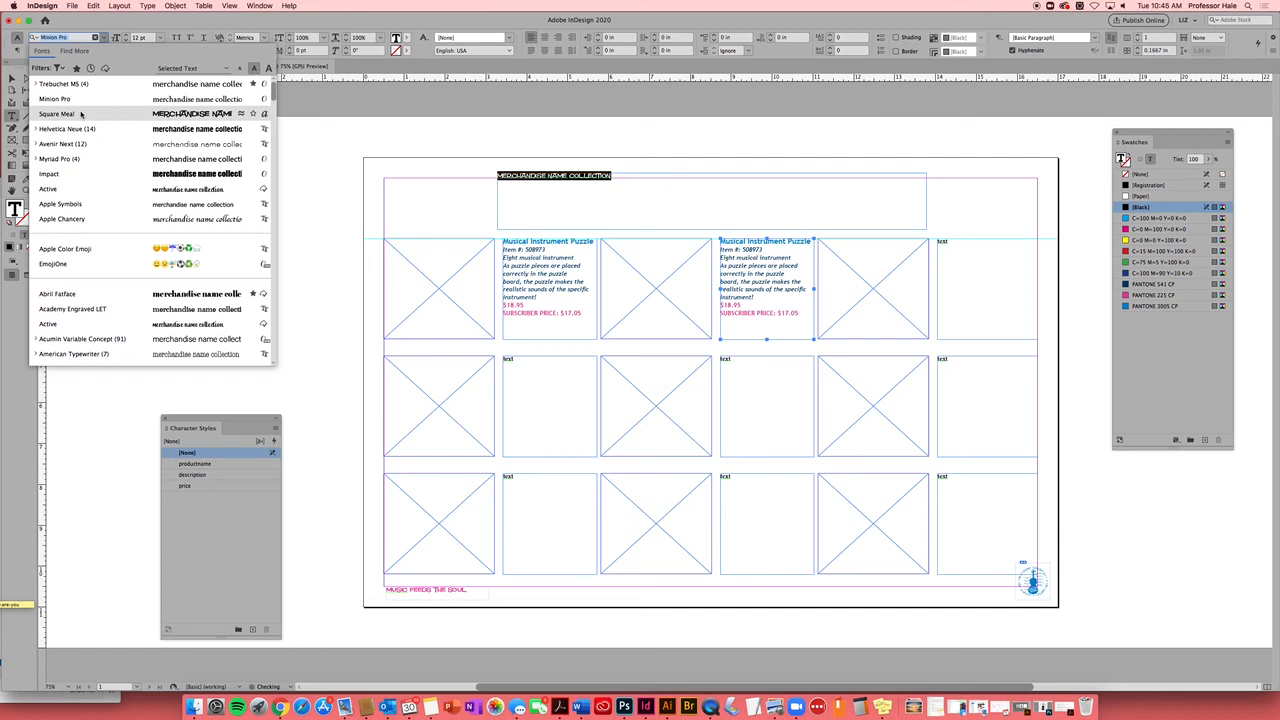
key(Return)
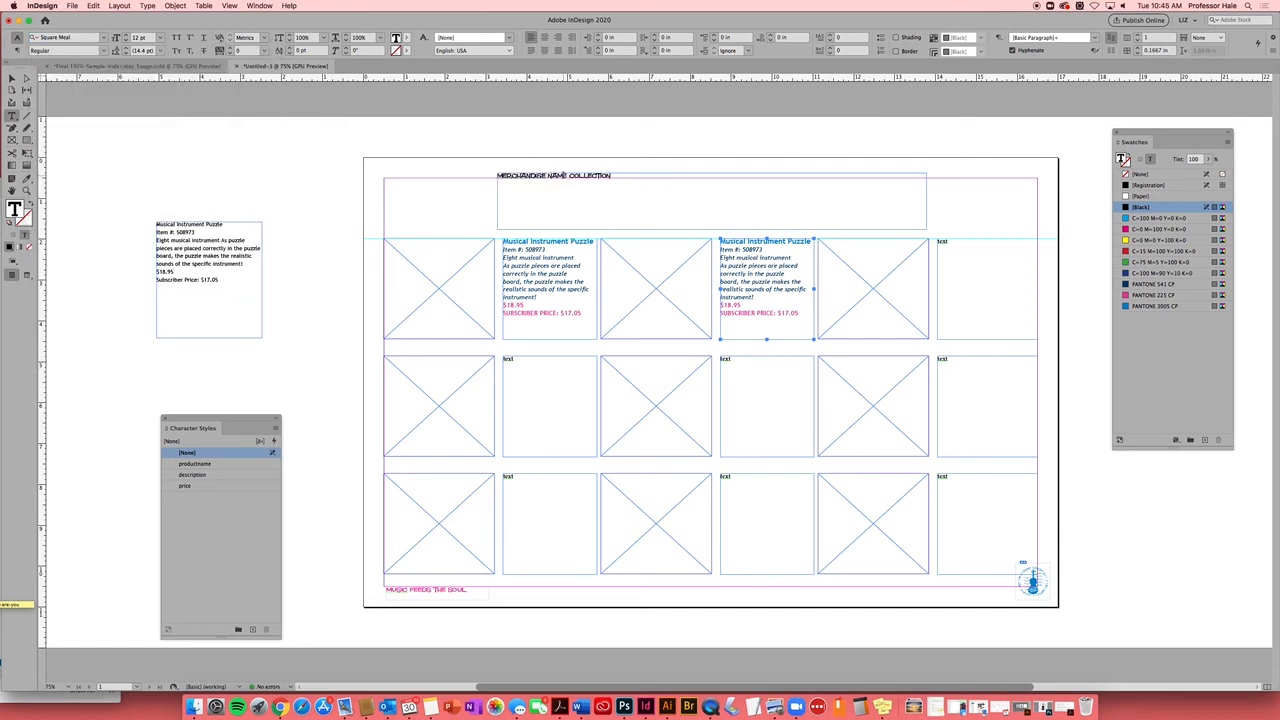
key(super+shift+period)
key(super+shift+period)
key(super+shift+period)
key(super+shift+period)
key(super+shift+period)
key(super+shift+period)
key(super+shift+period)
key(super+shift+period)
key(super+shift+period)
key(super+shift+period)
key(super+shift+period)
key(super+shift+period)
key(super+shift+period)
key(super+shift+period)
key(super+shift+period)
key(super+shift+period)
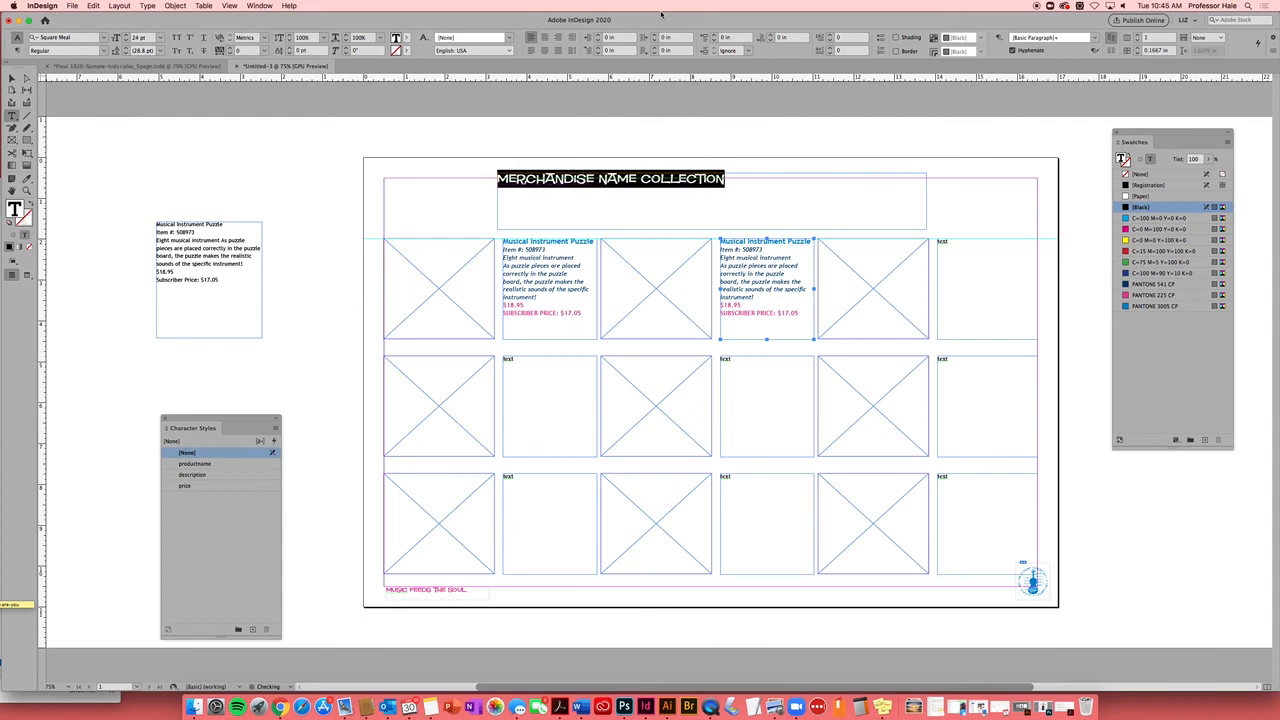
key(super+shift+period)
key(super+shift+period)
key(super+shift+period)
key(super+shift+period)
key(super+shift+period)
key(super+shift+period)
key(super+shift+period)
key(super+shift+period)
key(super+shift+period)
key(super+shift+period)
key(super+shift+period)
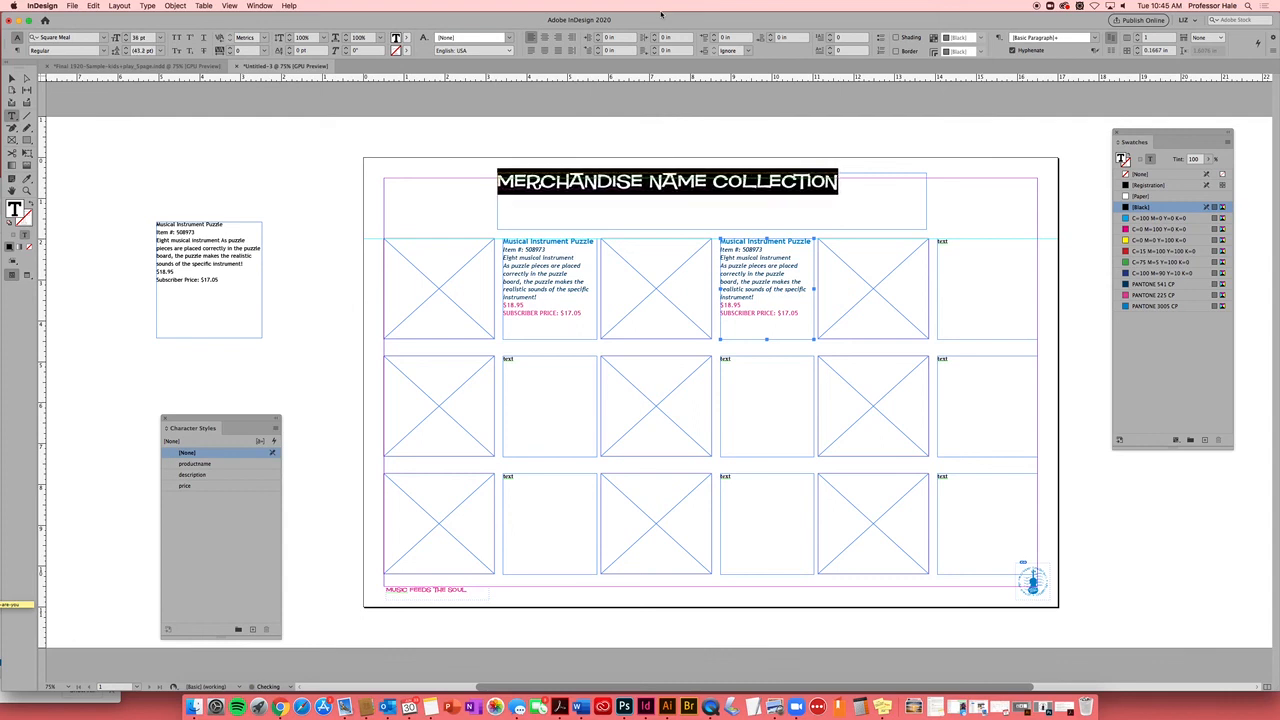
key(super+shift+period)
key(super+shift+period)
key(super+shift+period)
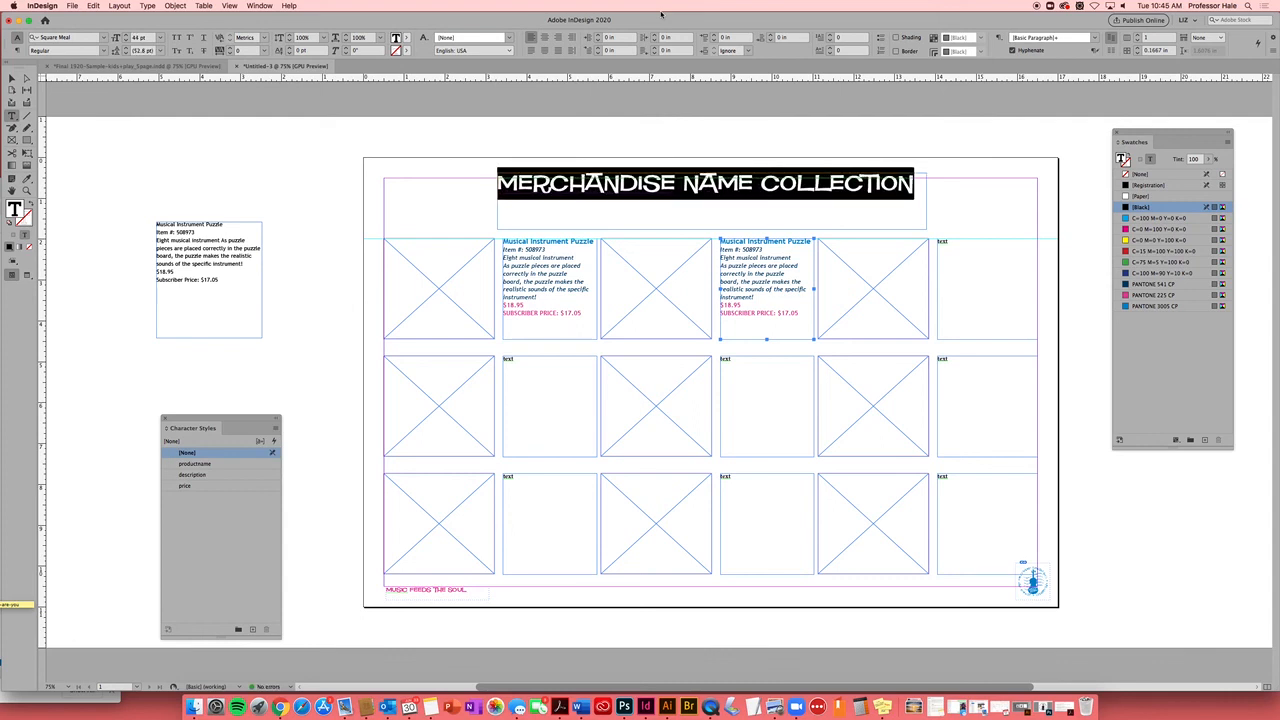
key(super+shift+period)
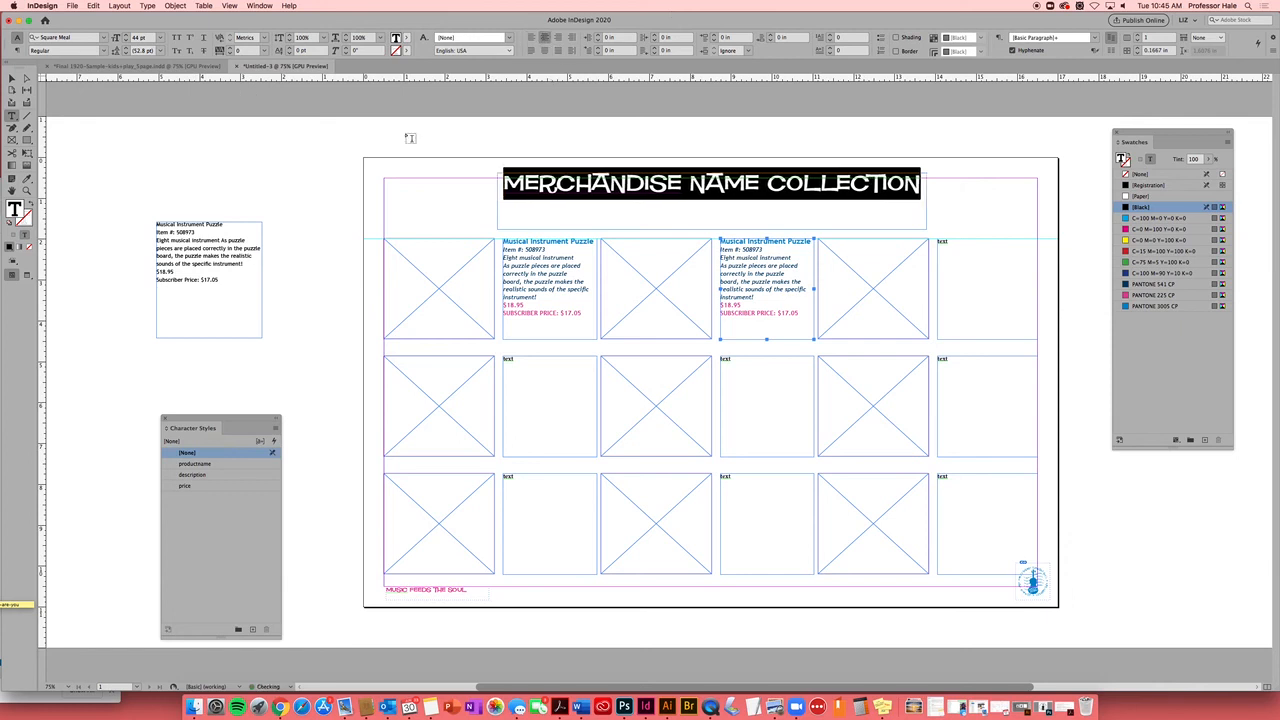
key(Escape)
Widen the headline frame to span the left and right margins
drag(498, 201, 383, 202)
drag(925, 201, 1037, 201)
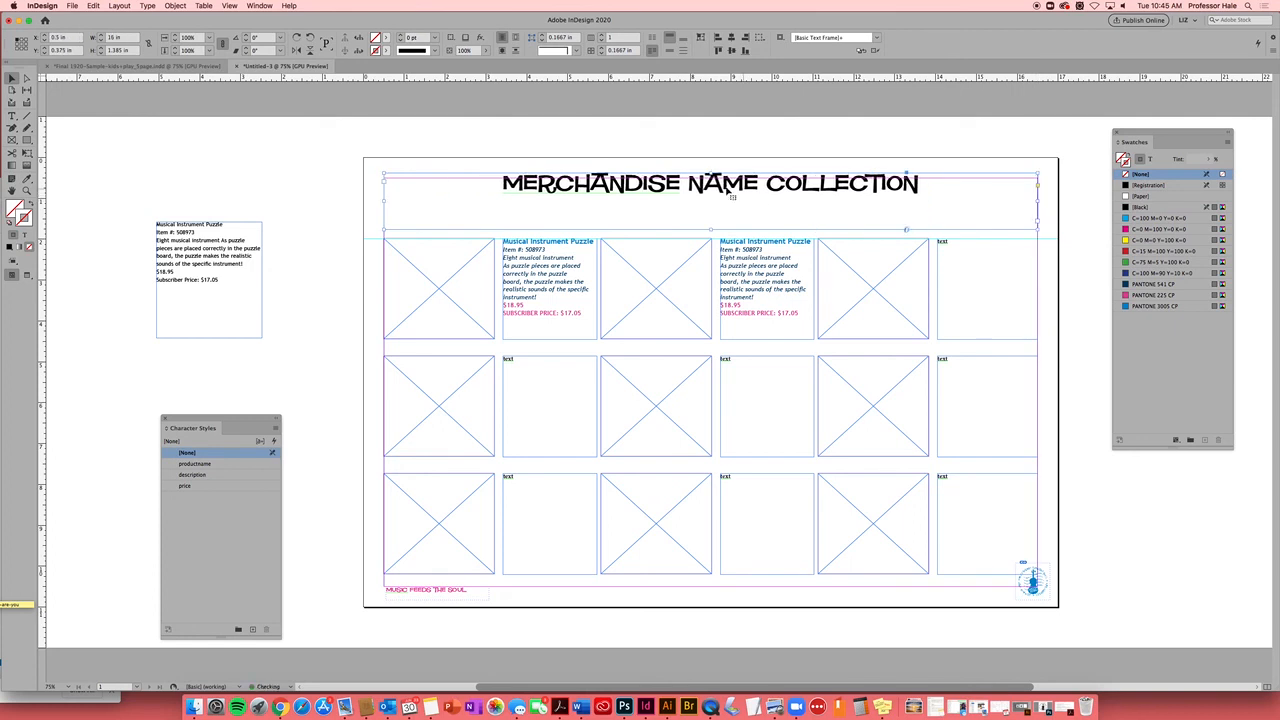
drag(711, 174, 712, 181)
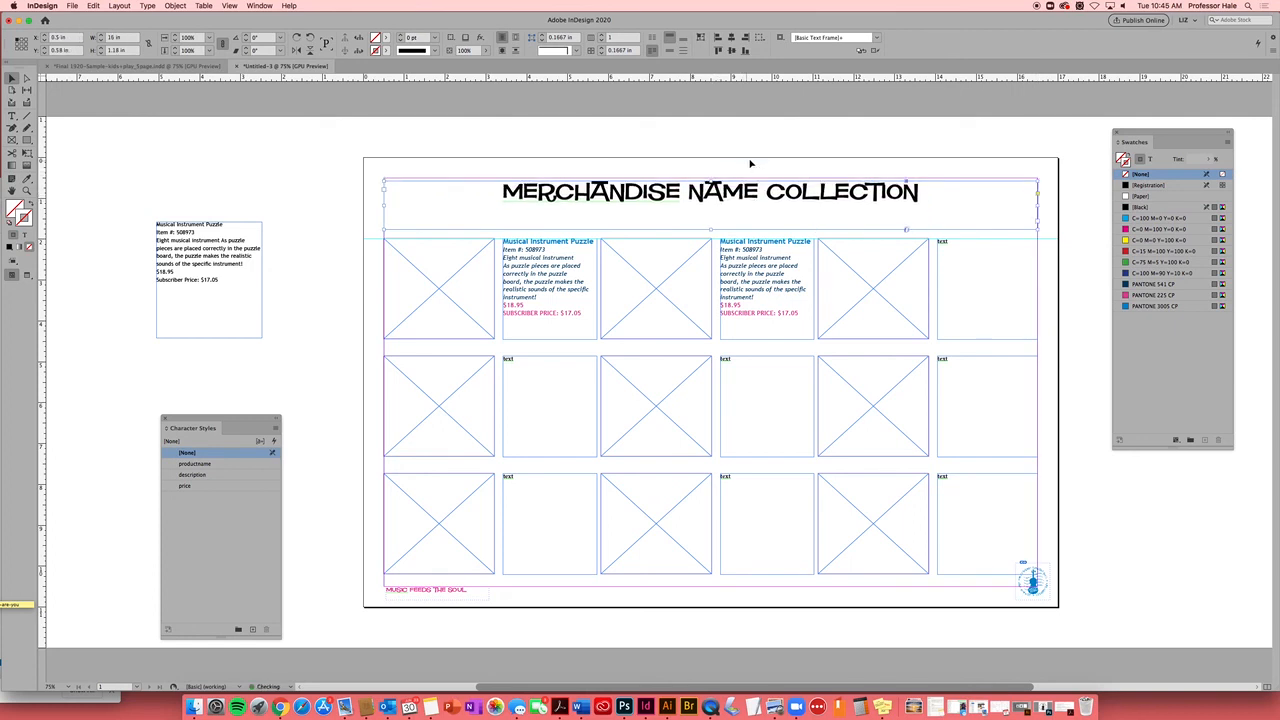
click(756, 165)
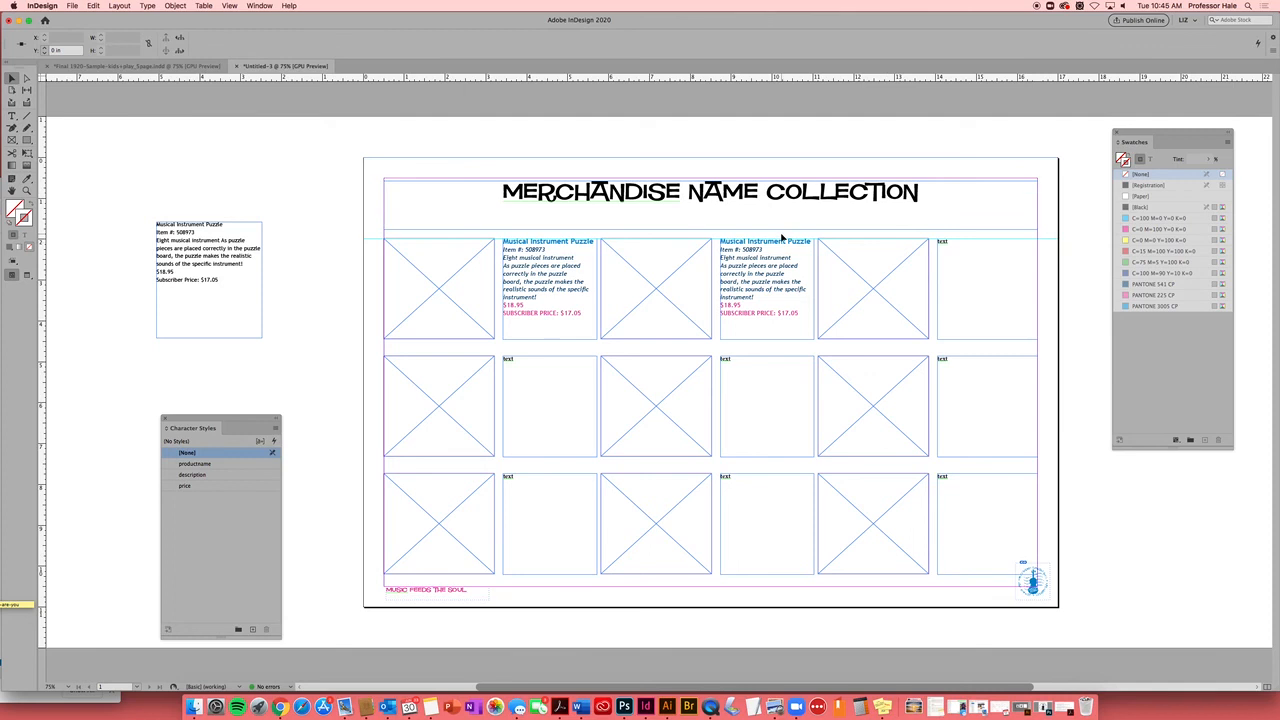